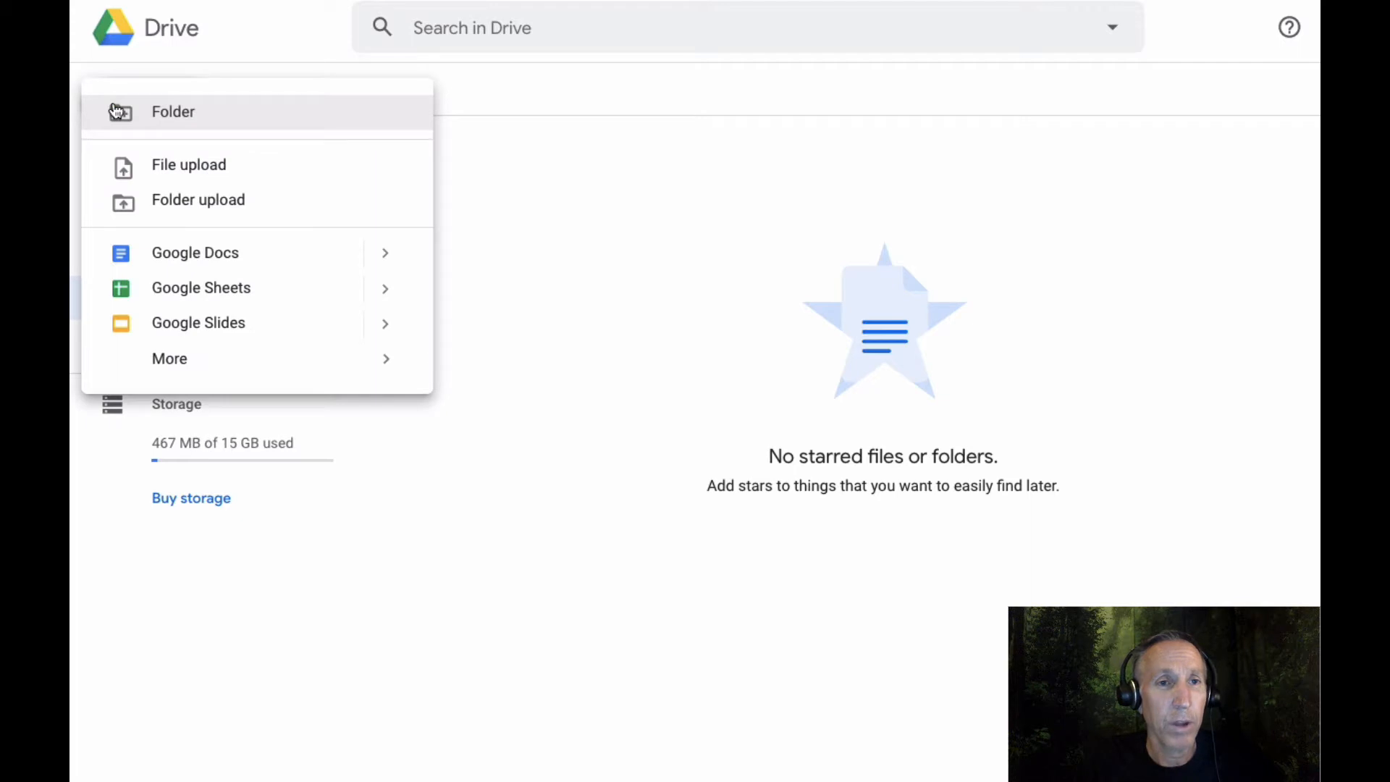
Create a new Google Drawings file and set its page to a custom size of 10 x 6 inches.
mouse_move(248, 359)
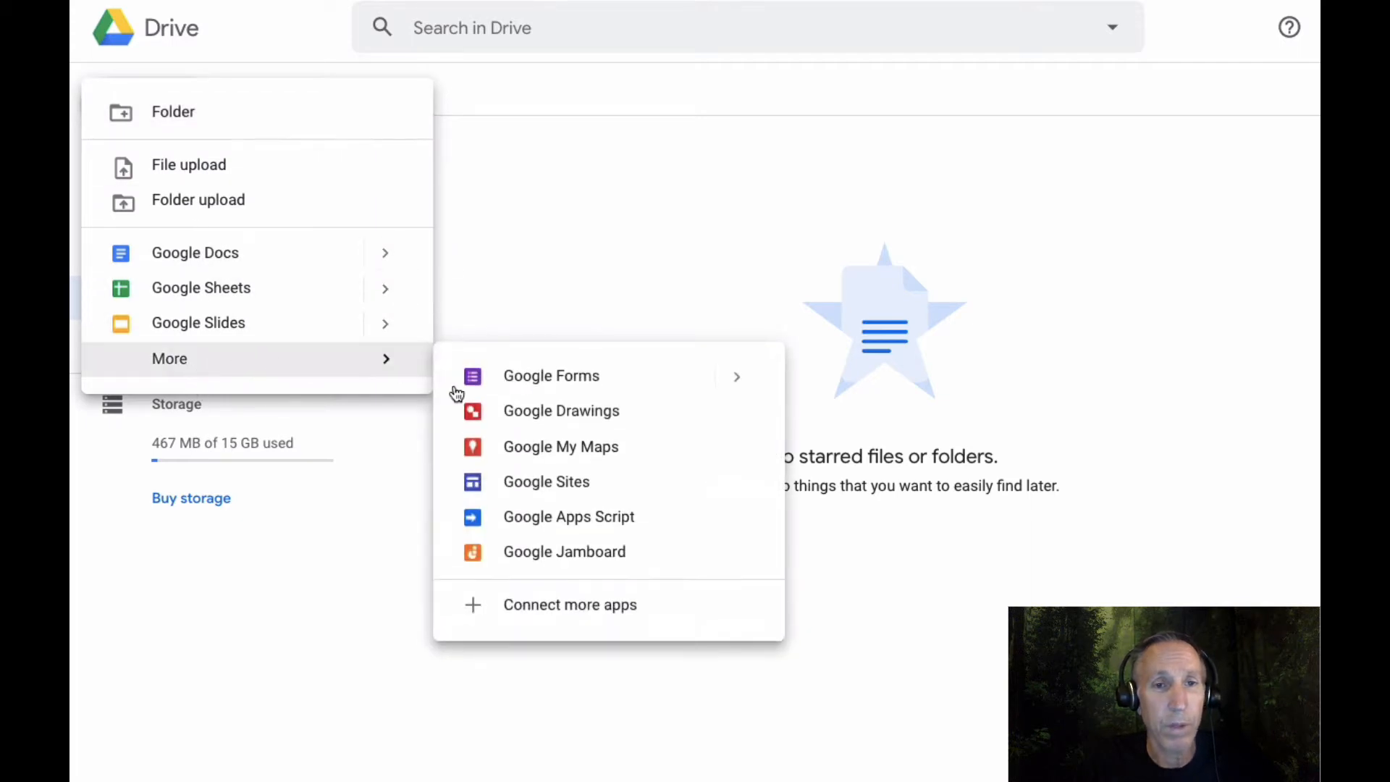
left_click(556, 411)
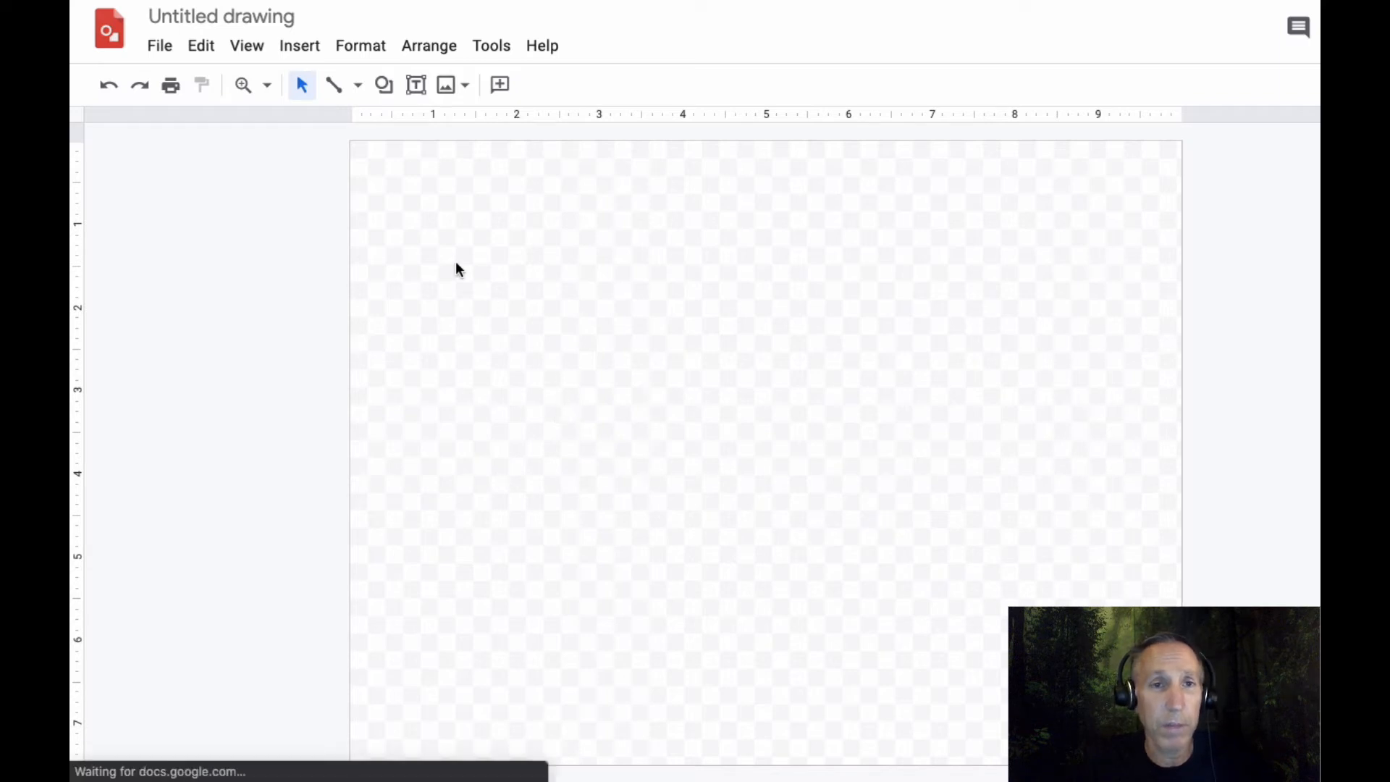
left_click(166, 50)
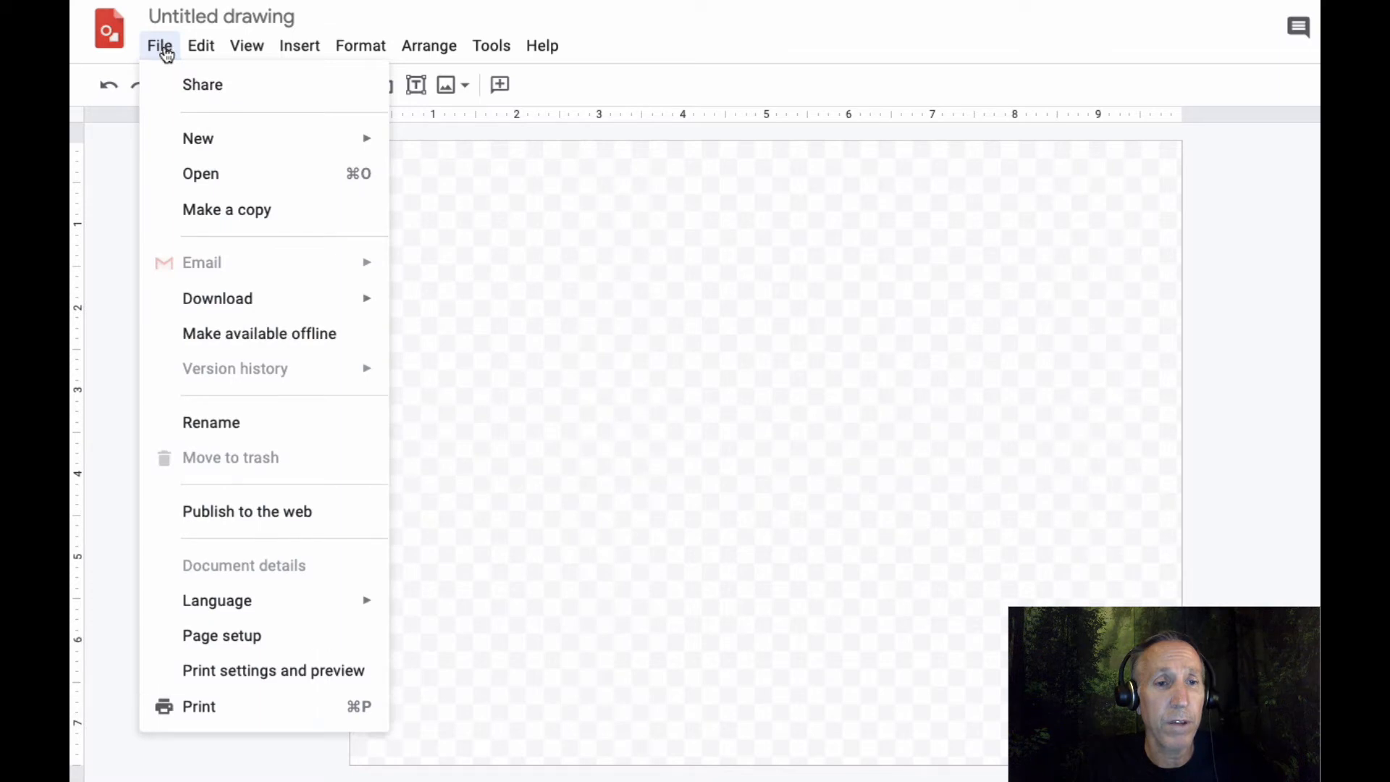
left_click(206, 643)
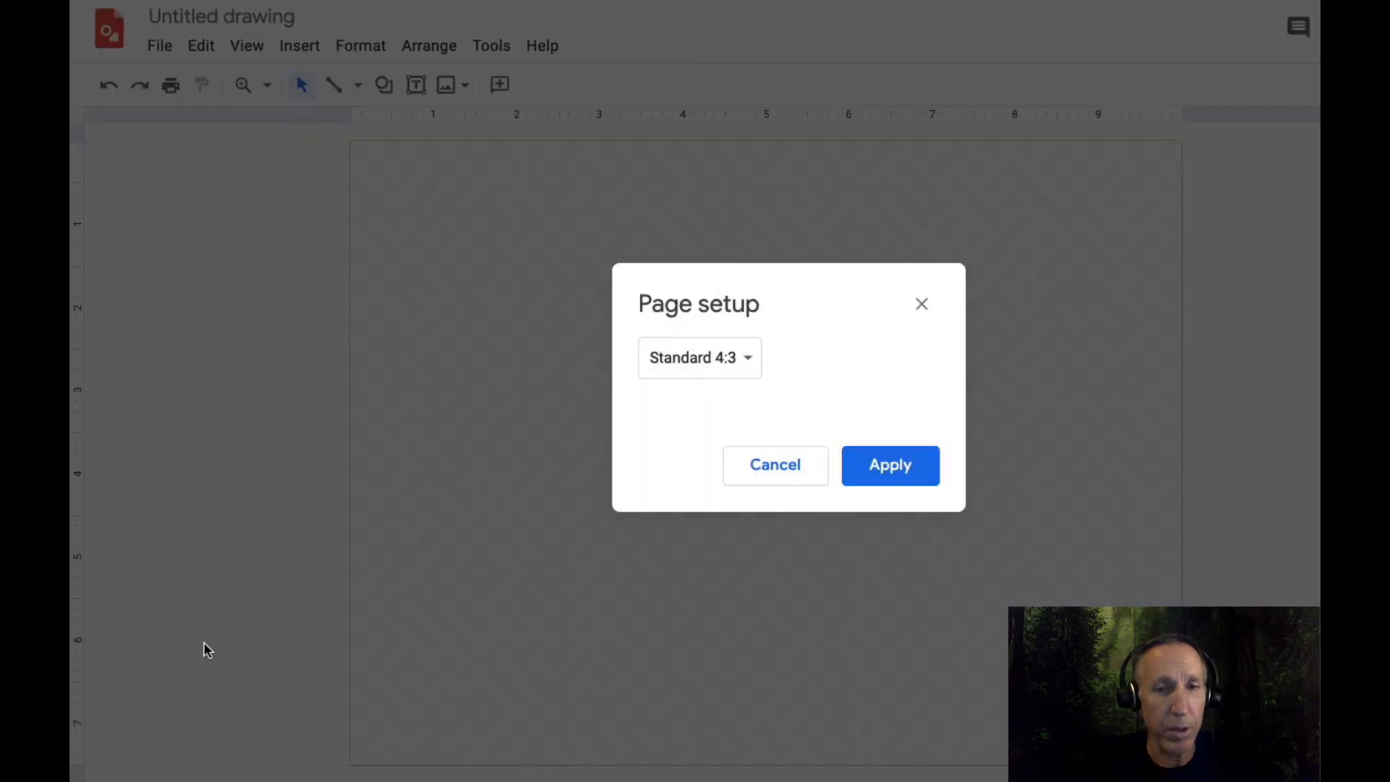
left_click(752, 359)
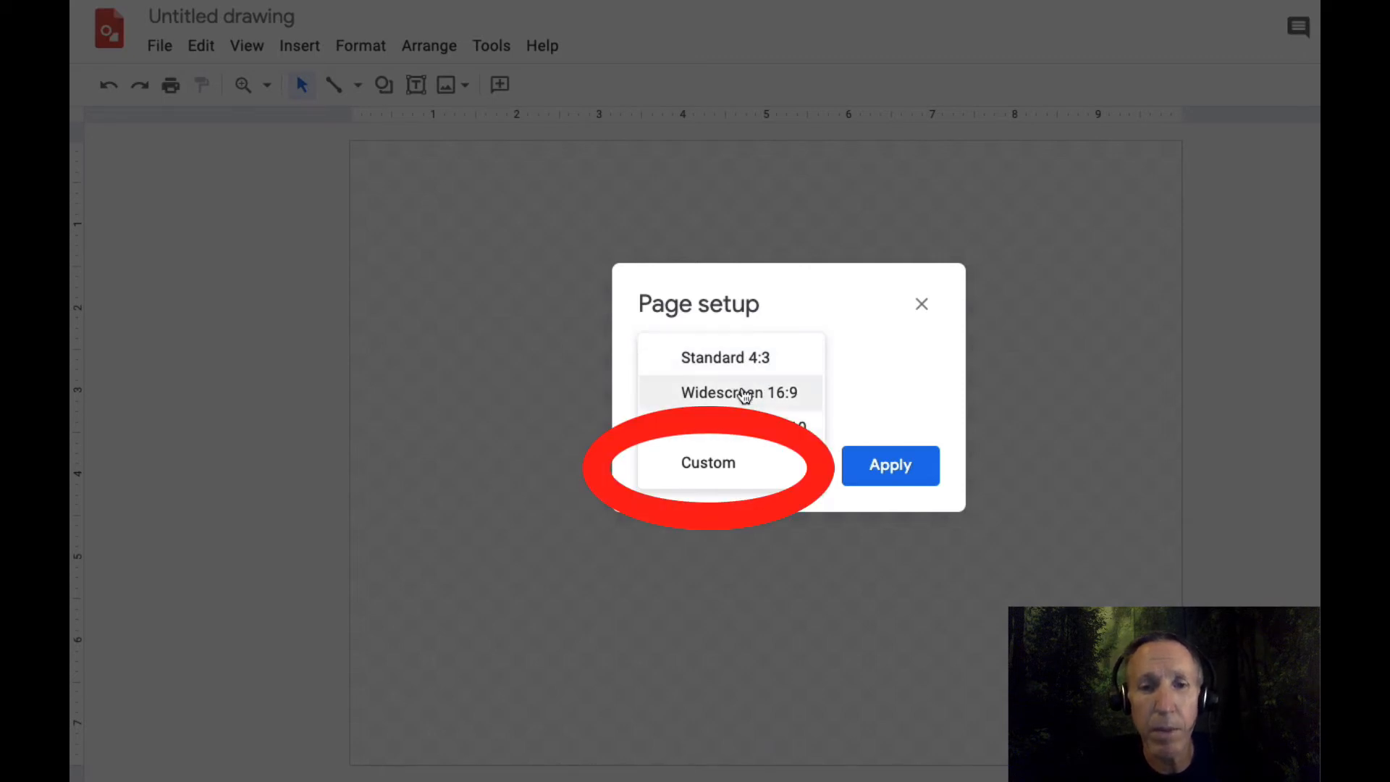
left_click(698, 472)
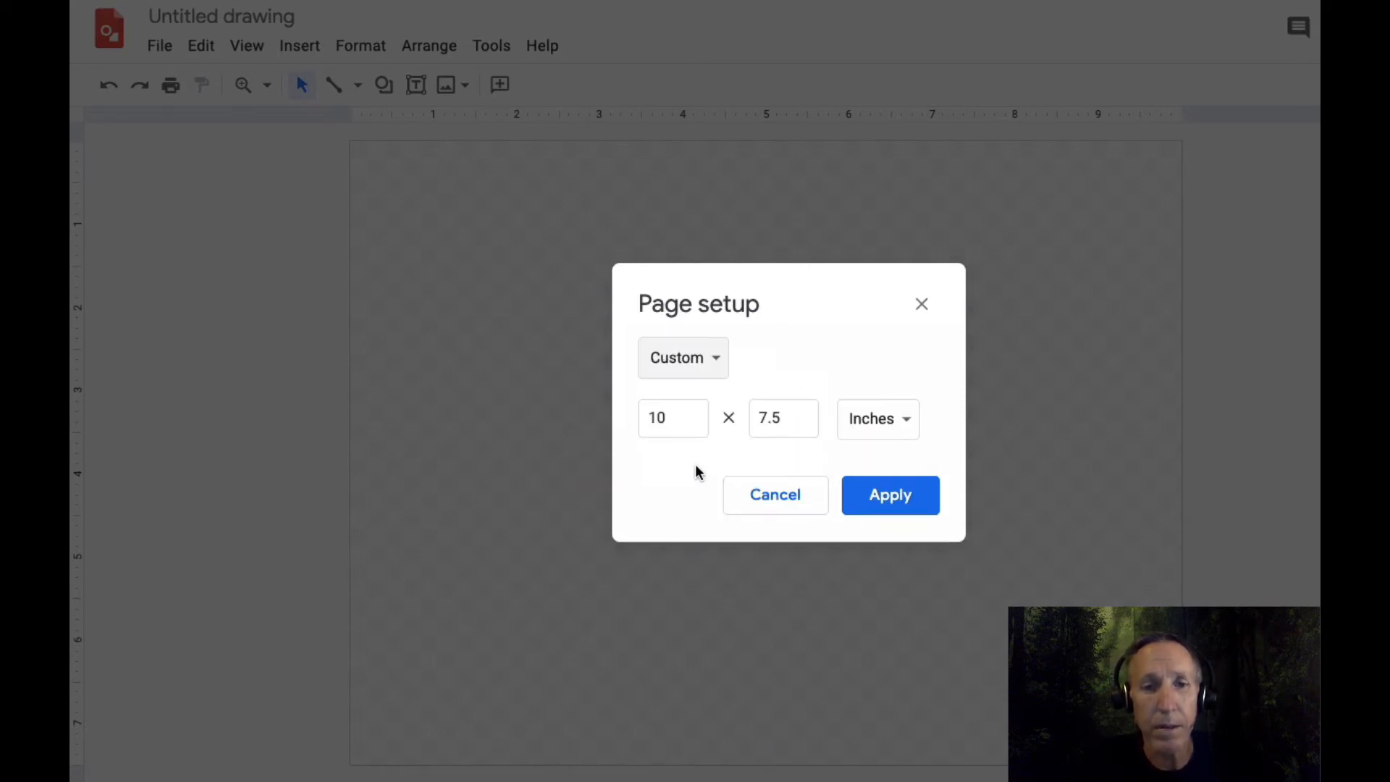
left_click(676, 422)
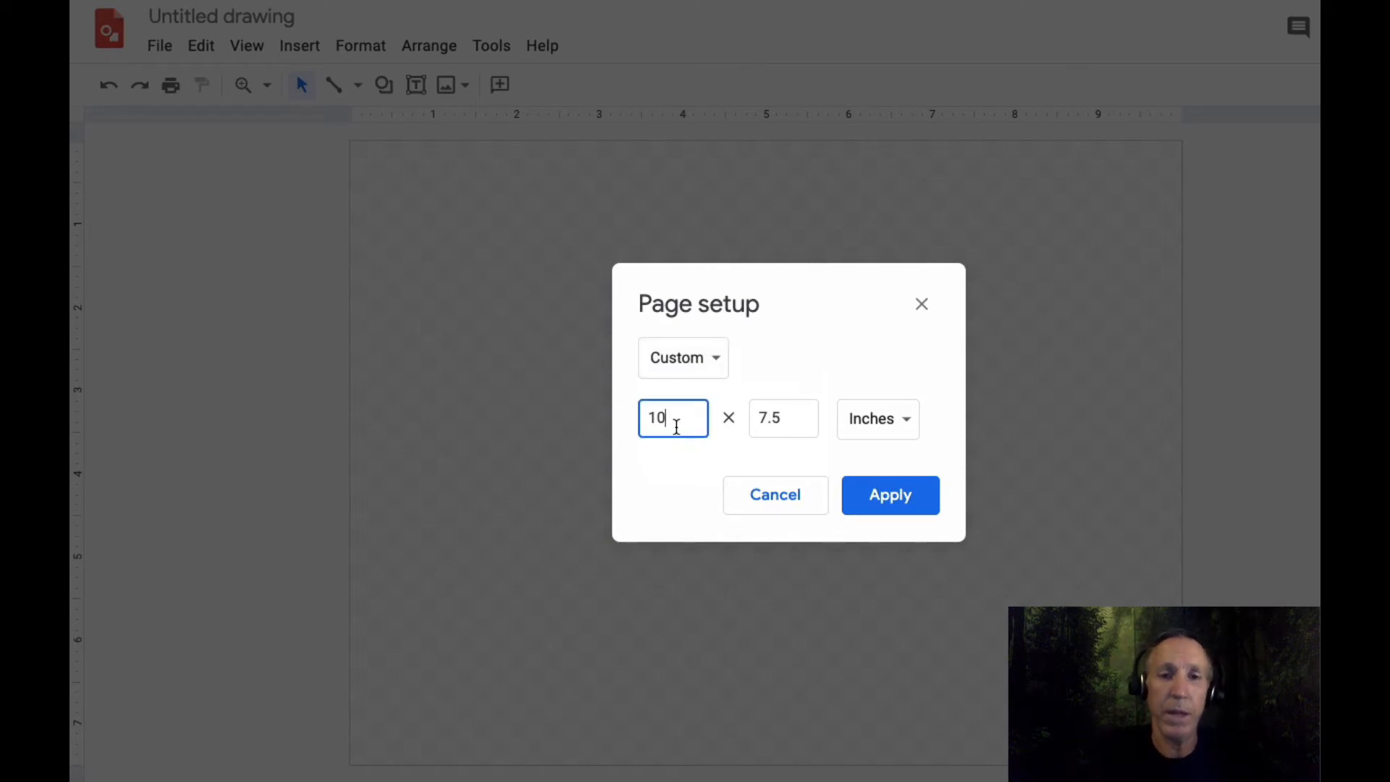
left_click(795, 413)
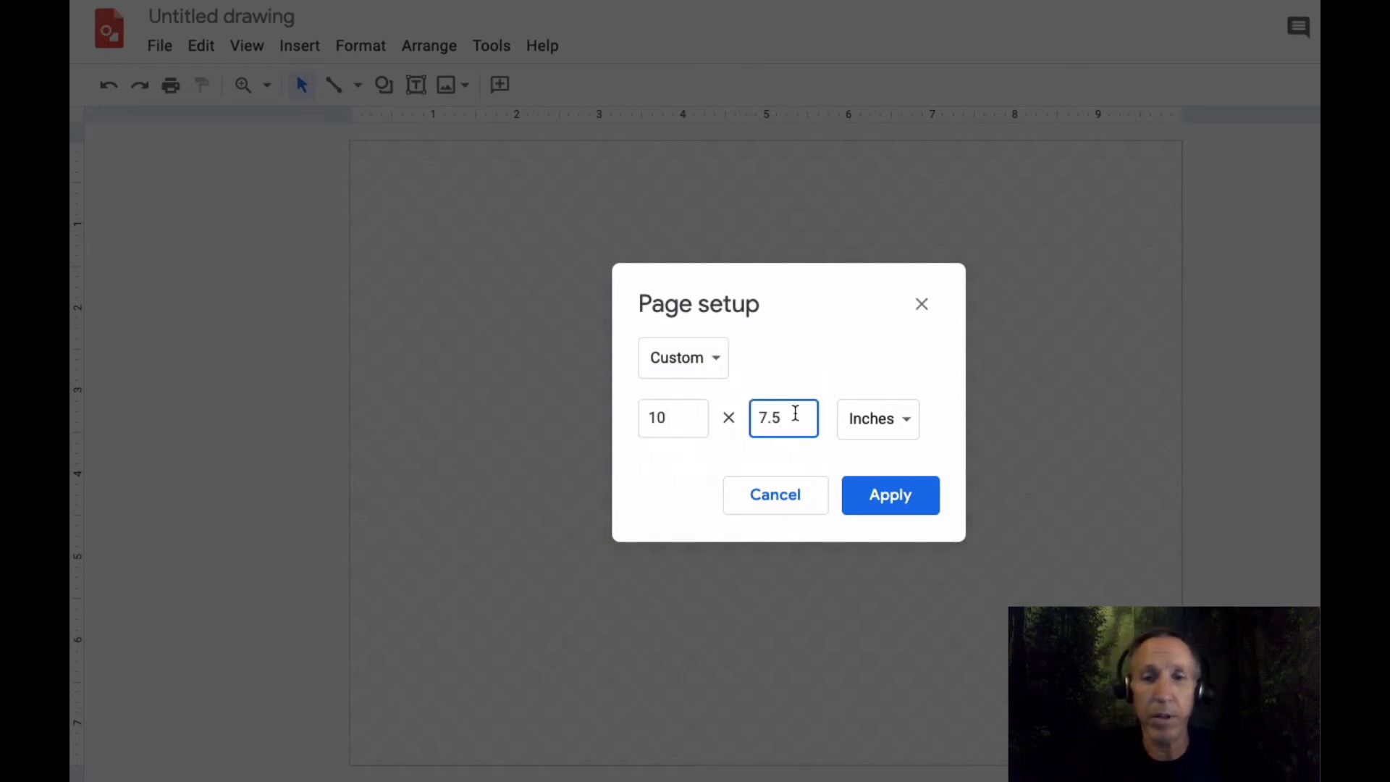
key("BackSpace")
key("BackSpace")
type("6")
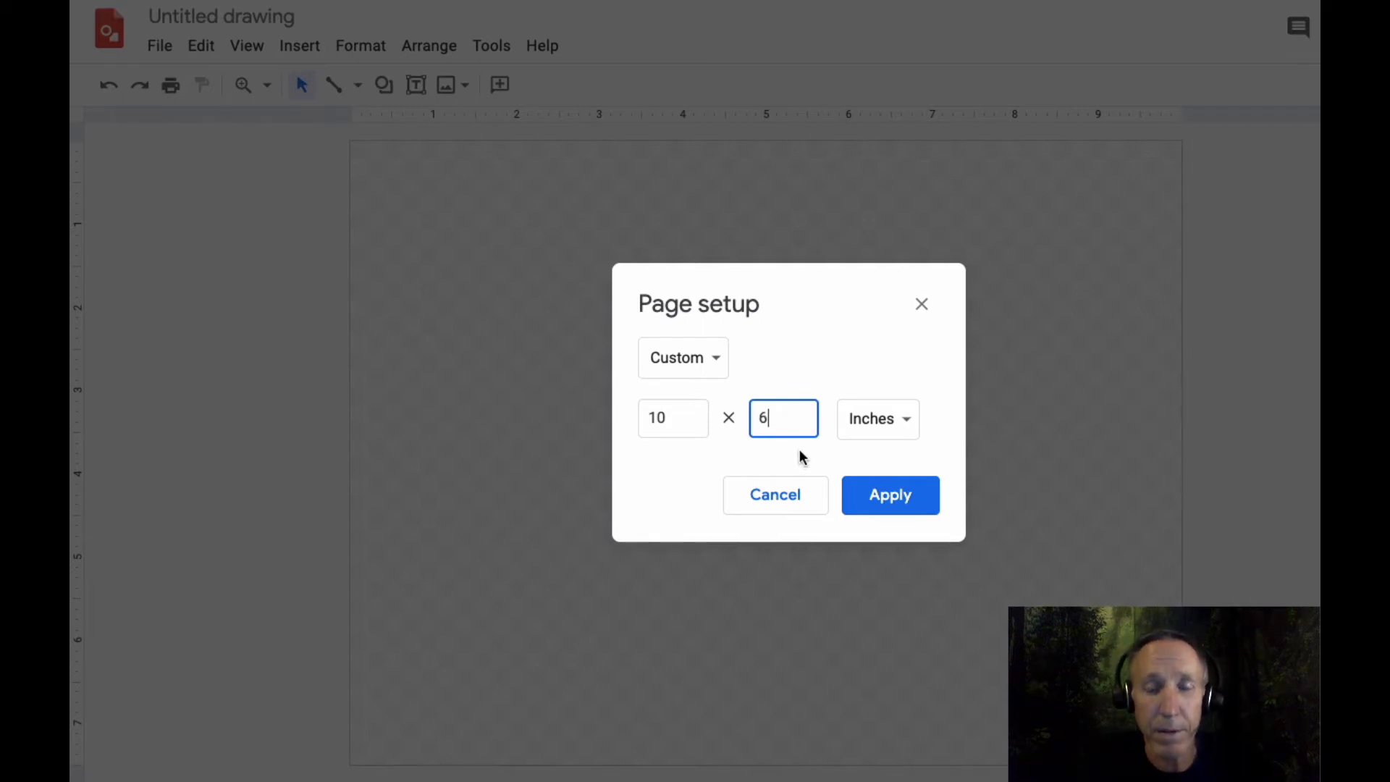
left_click(889, 496)
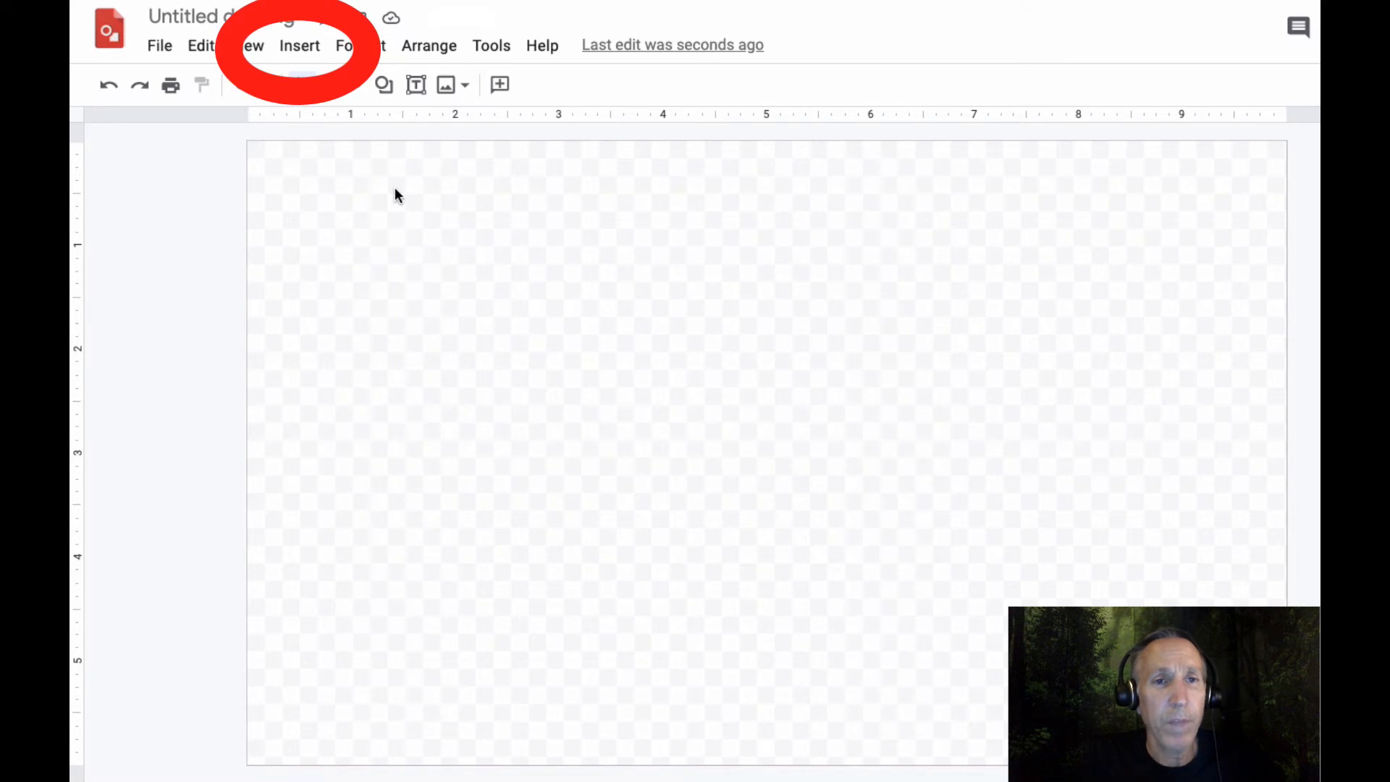
Draw a diagonal stripe shape about 5 inches wide and 6 inches high, filling the left half of the page.
left_click(309, 47)
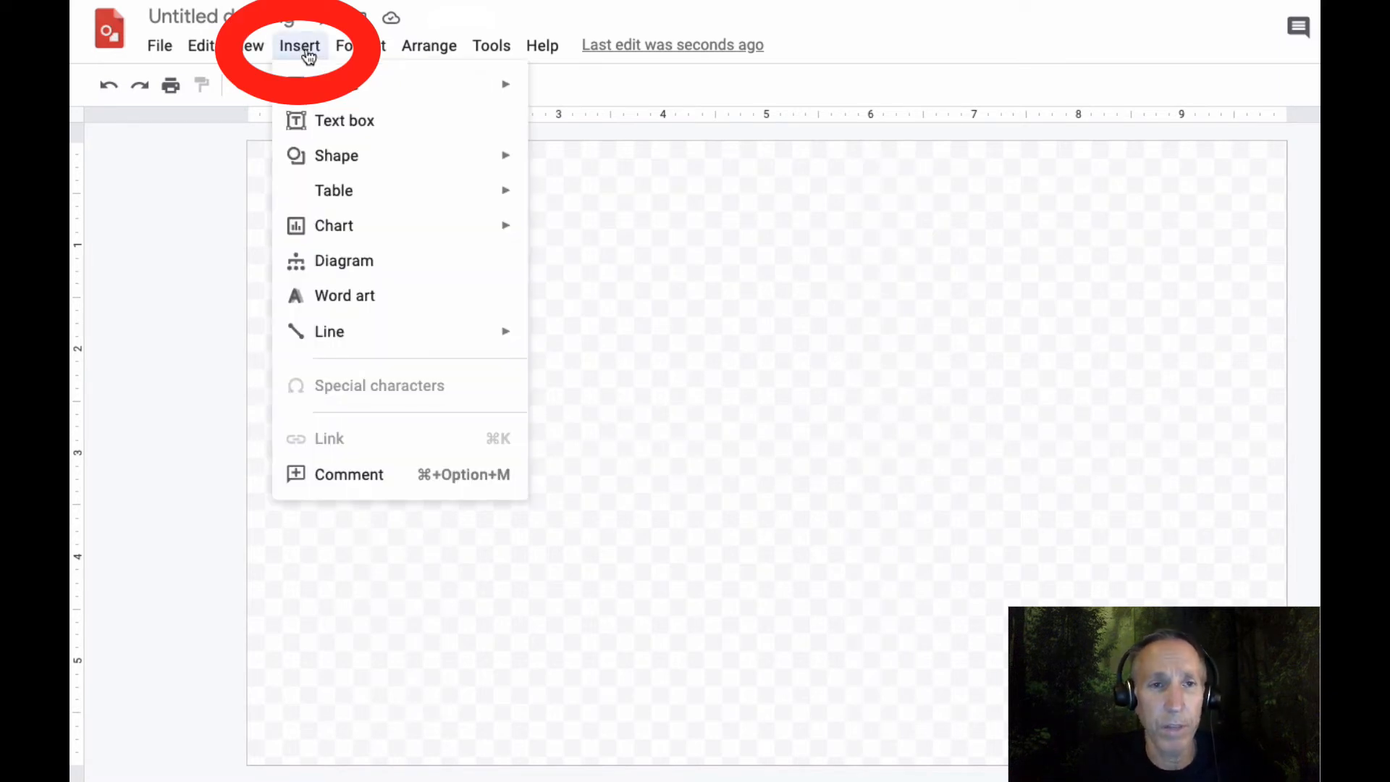
mouse_move(348, 168)
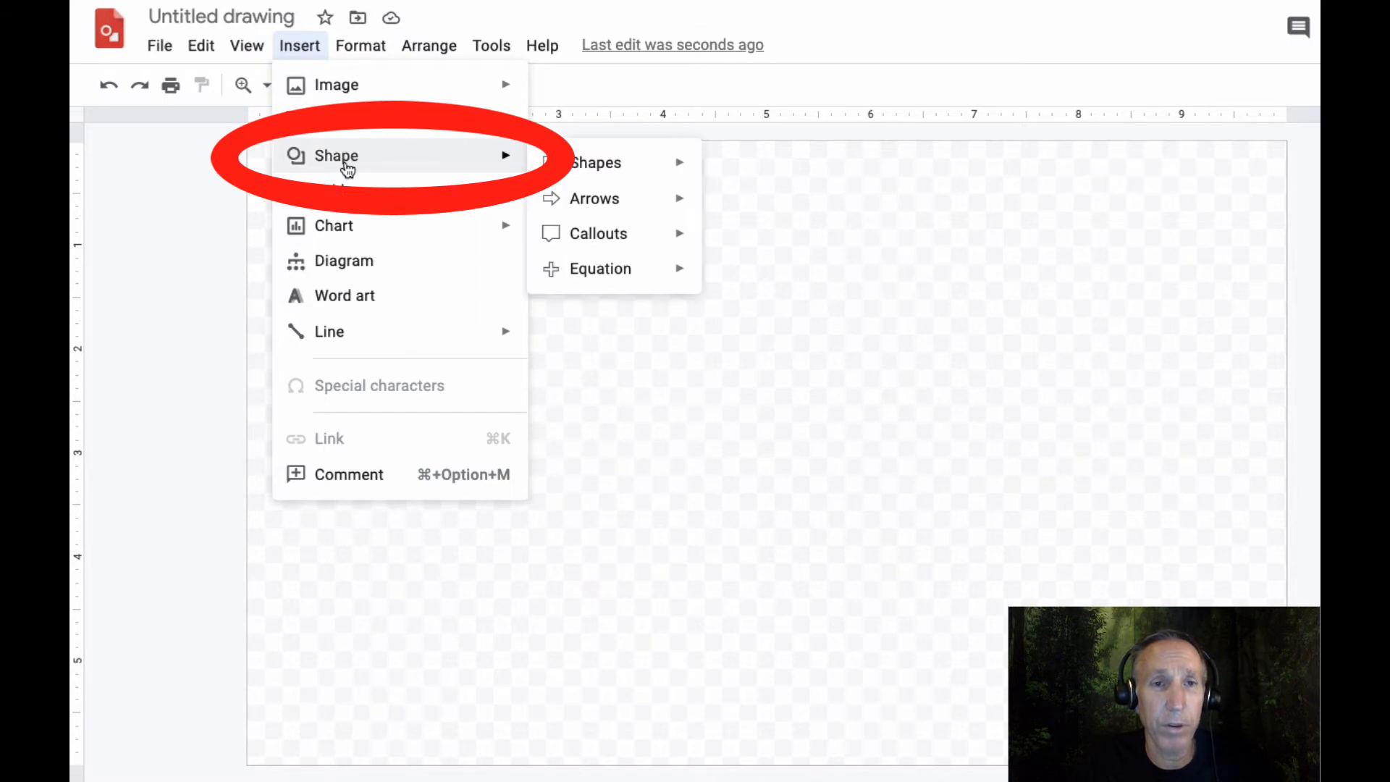
mouse_move(587, 166)
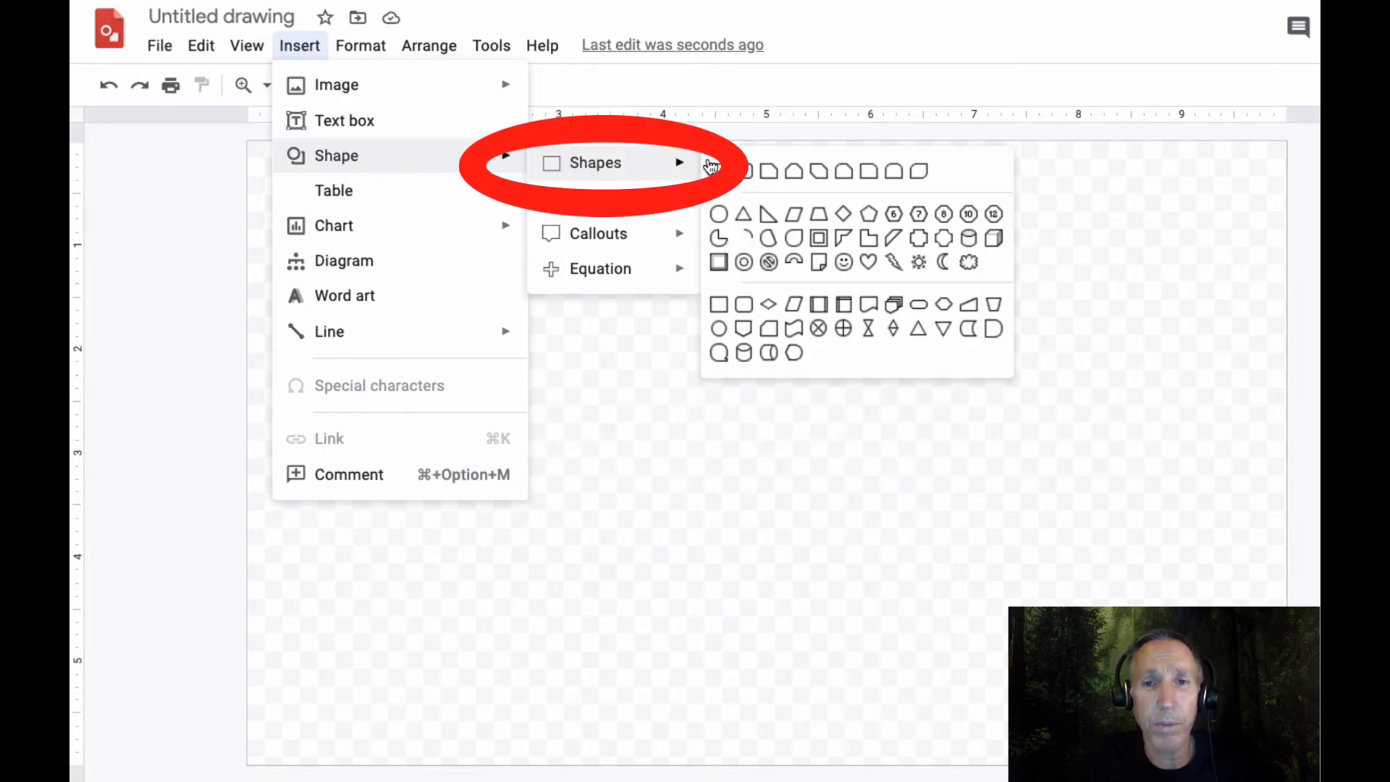
left_click(894, 242)
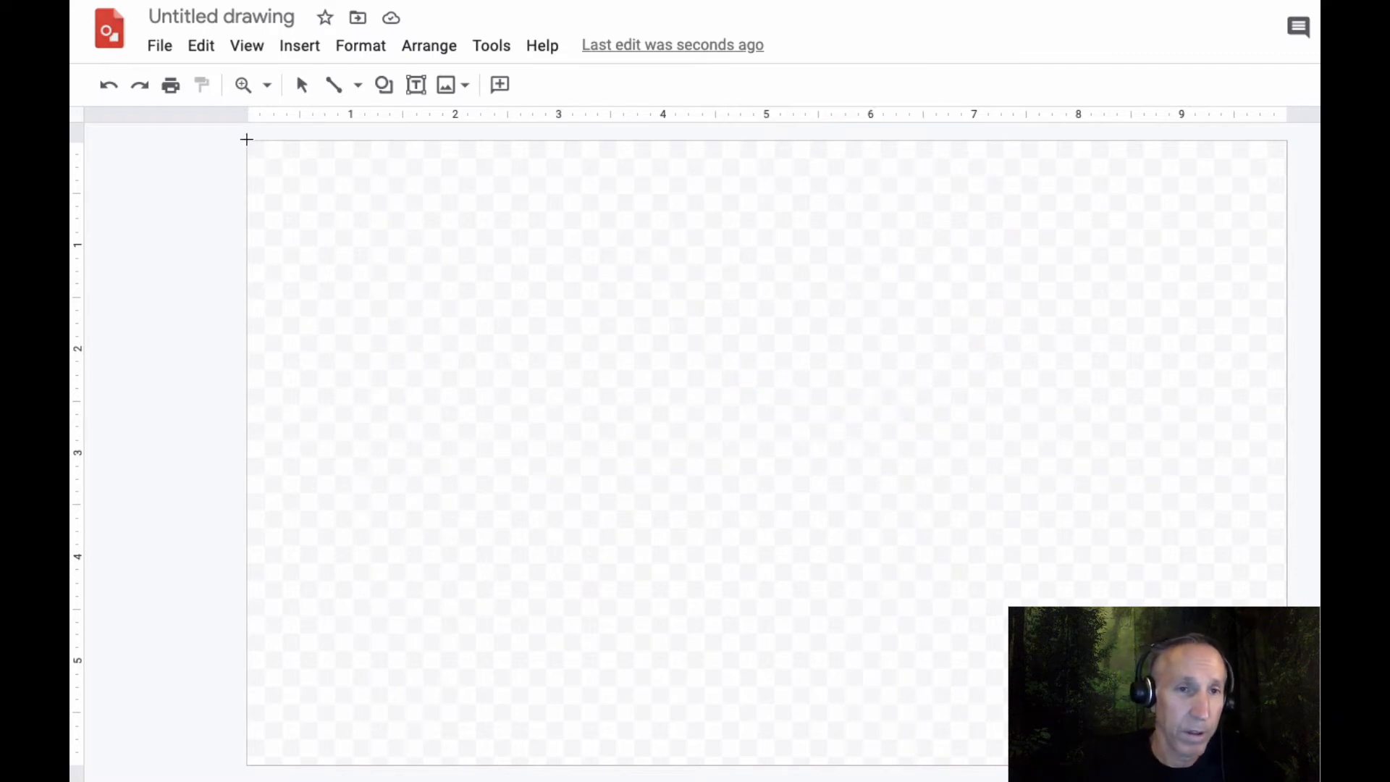
mouse_move(246, 139)
left_mouse_down()
mouse_move(438, 317)
mouse_move(667, 621)
mouse_move(725, 766)
mouse_move(765, 765)
left_mouse_up()
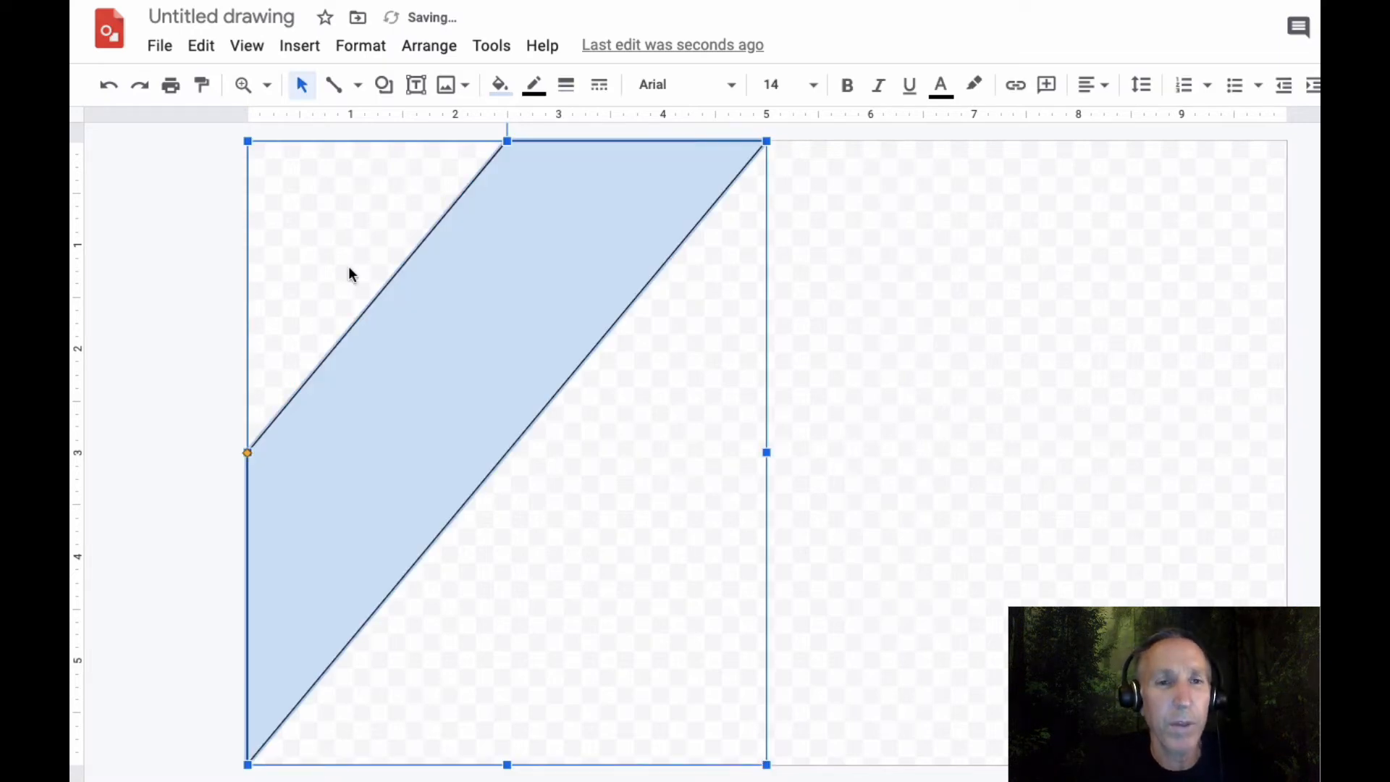
Fill the diagonal stripe with solid dark green and deselect it.
left_click(498, 86)
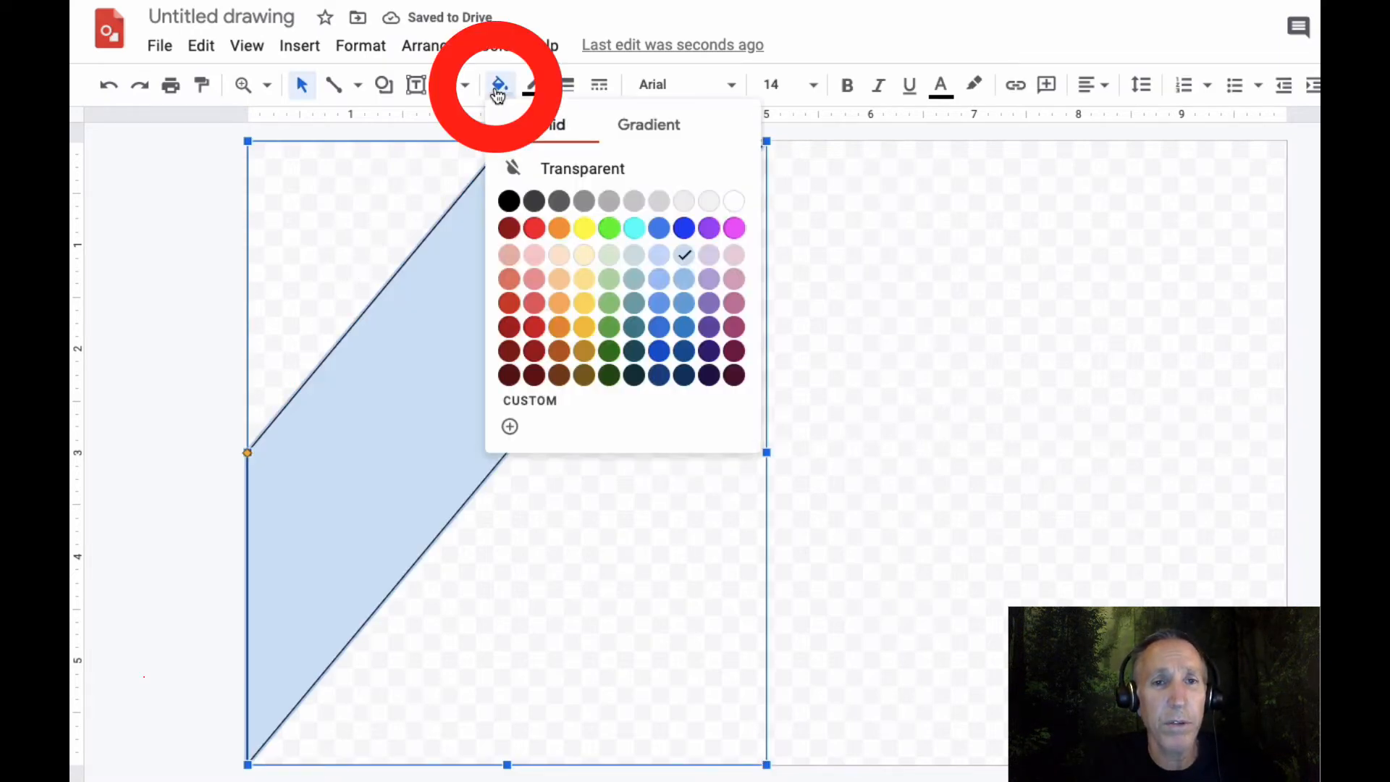
left_click(611, 351)
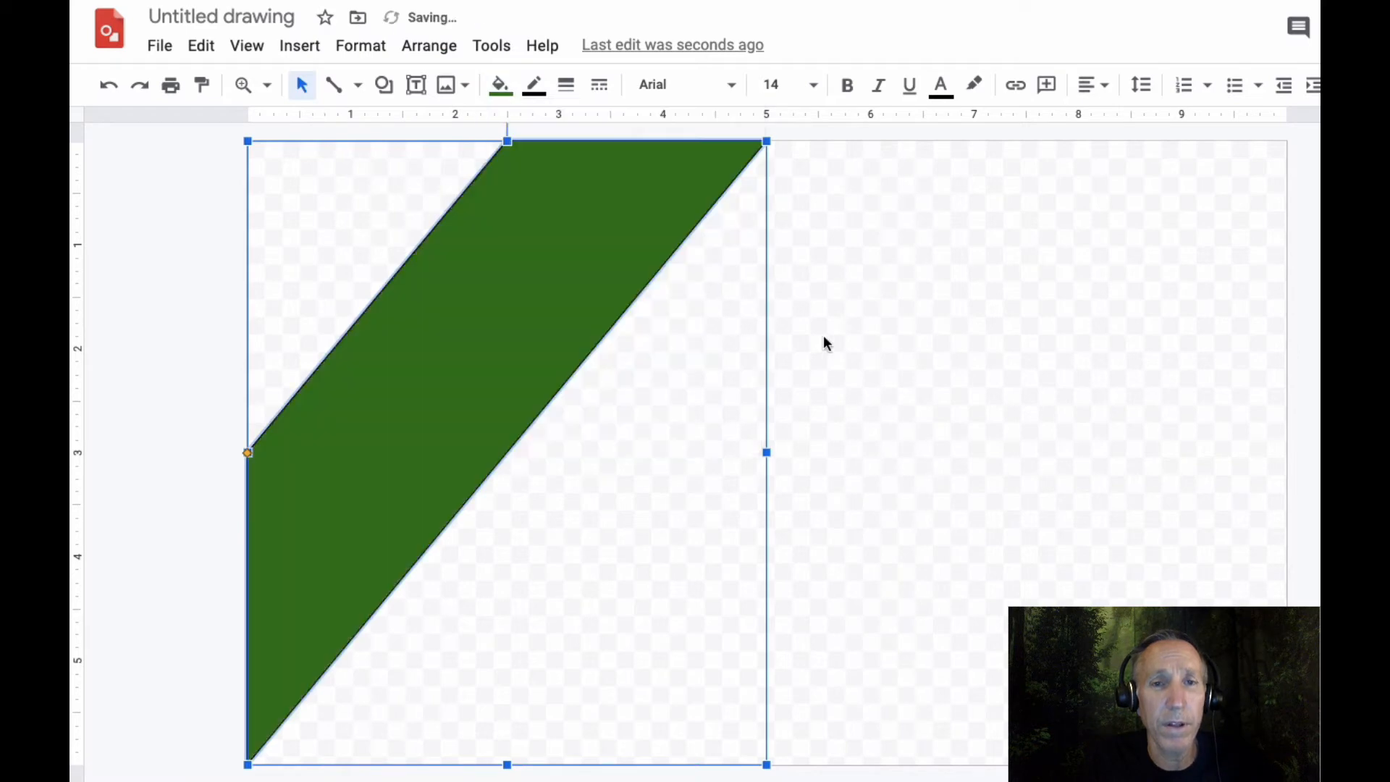
left_click(923, 337)
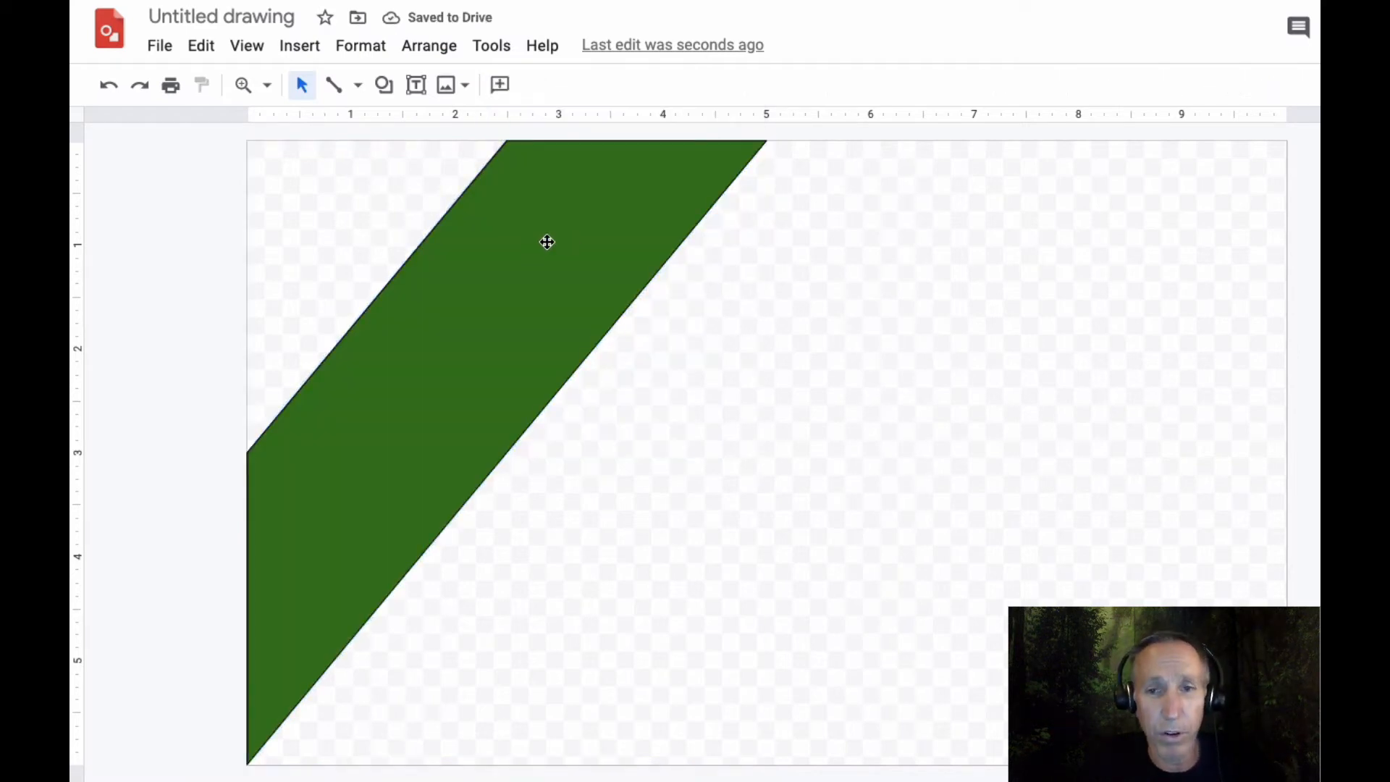
Duplicate the green diagonal stripe and place the copy so it fills the right half of the page.
left_click(531, 346)
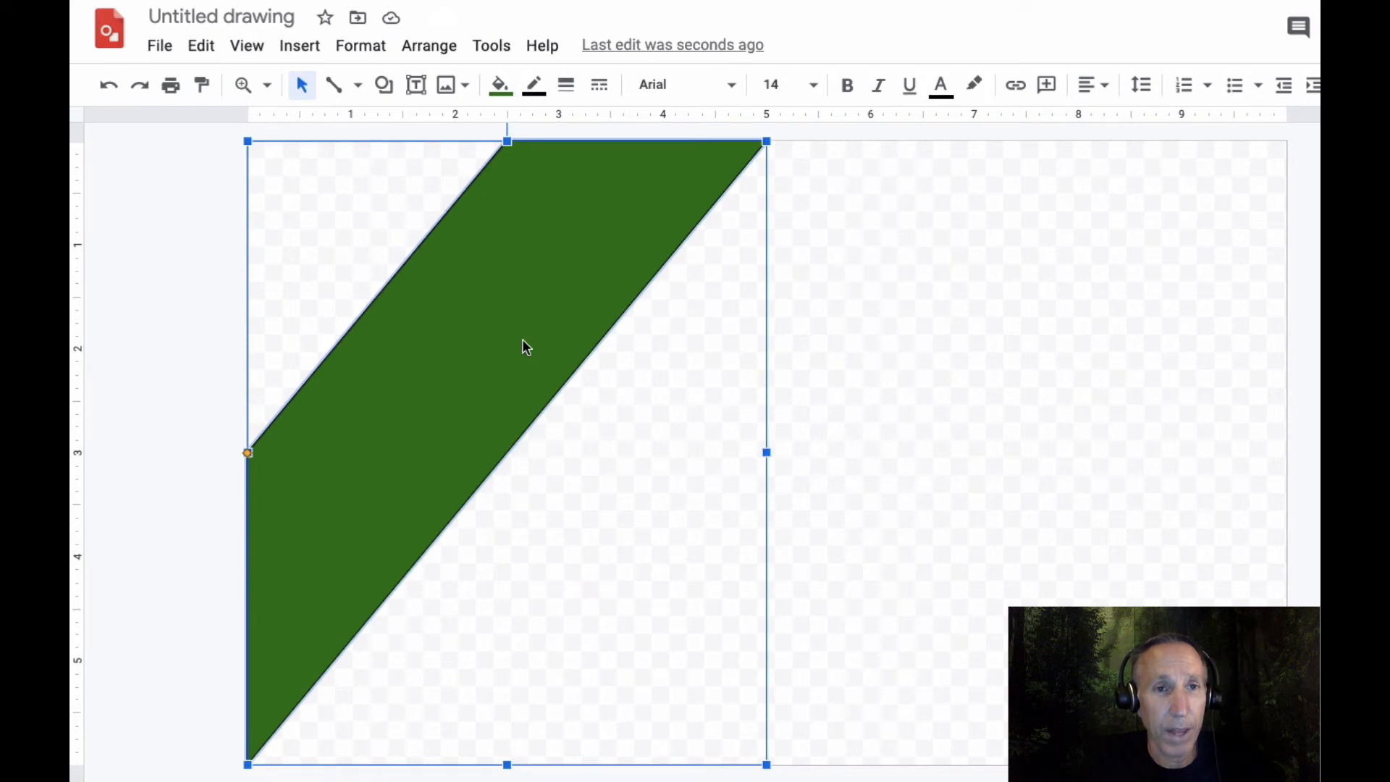
right_click(526, 347)
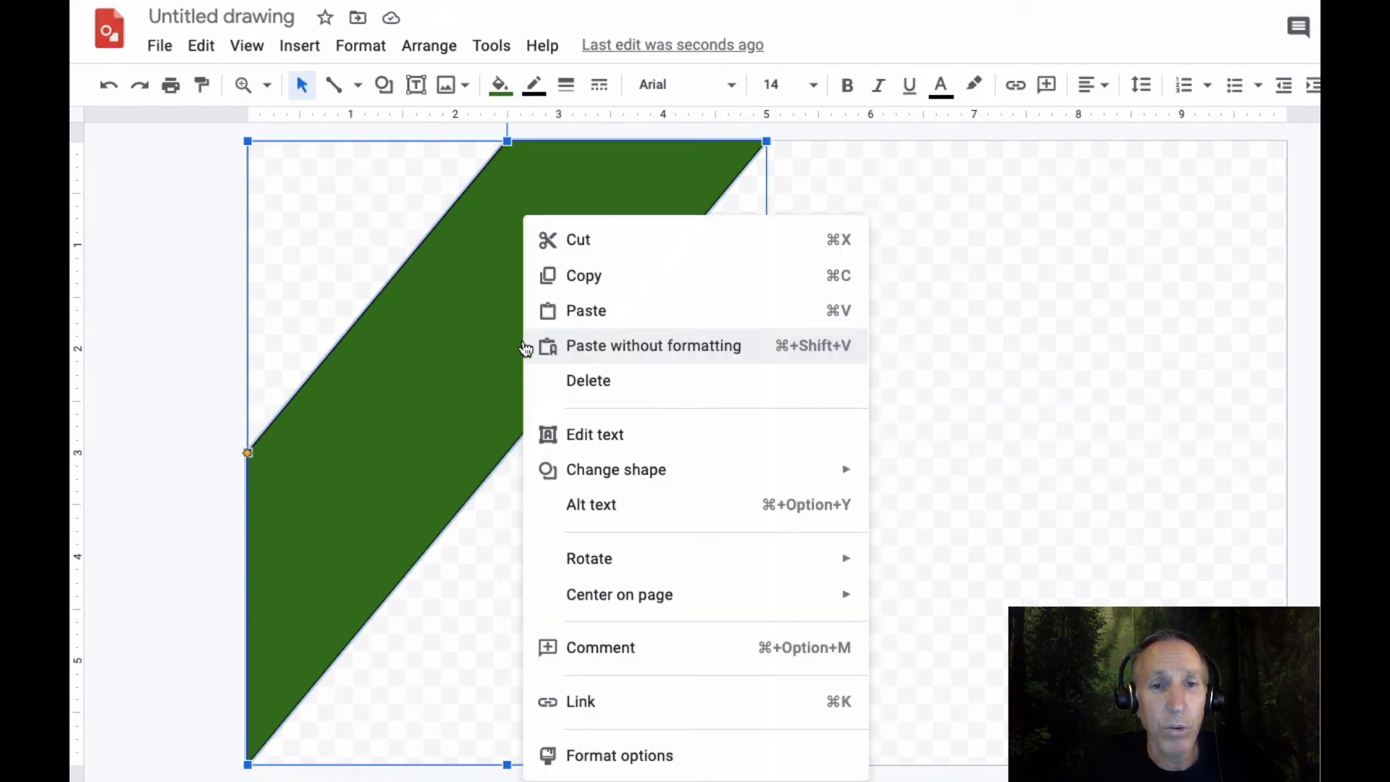
left_click(543, 287)
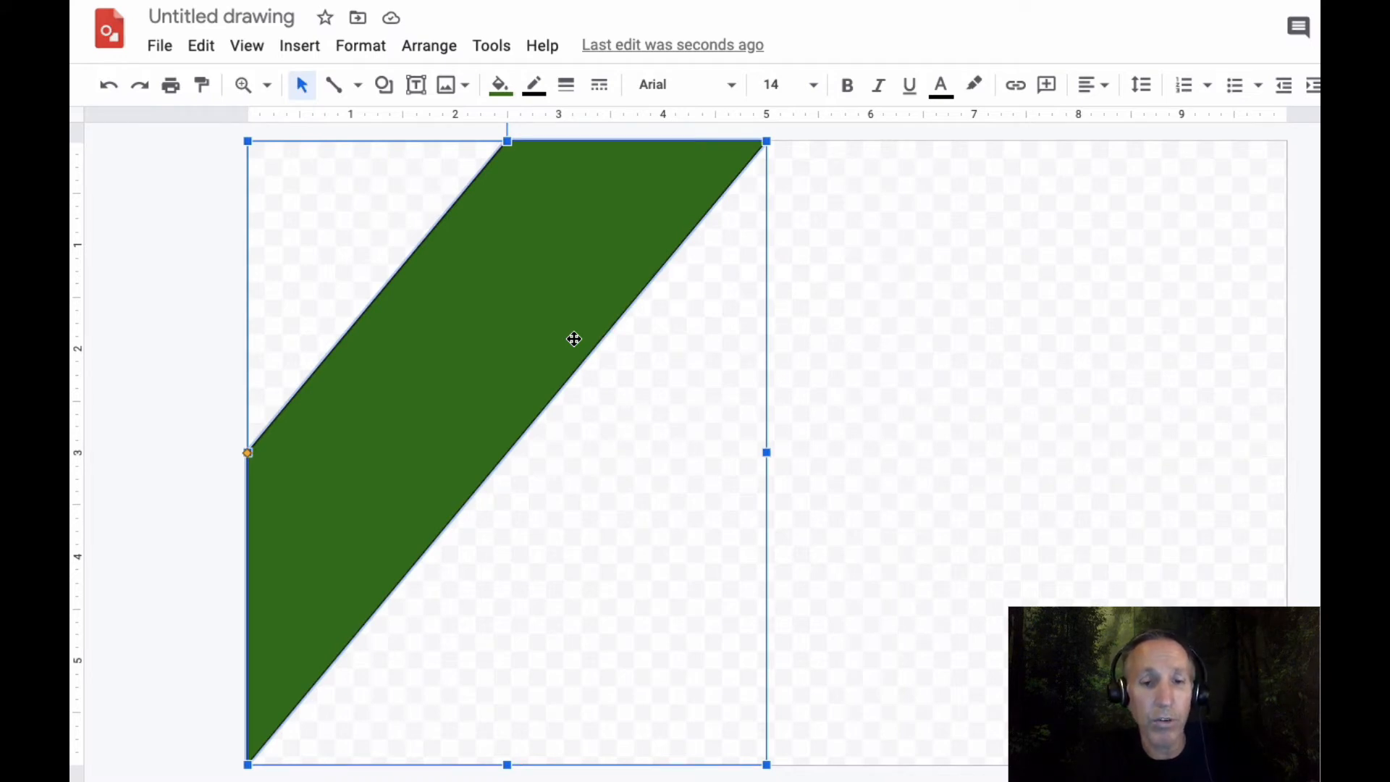
key("ctrl+d")
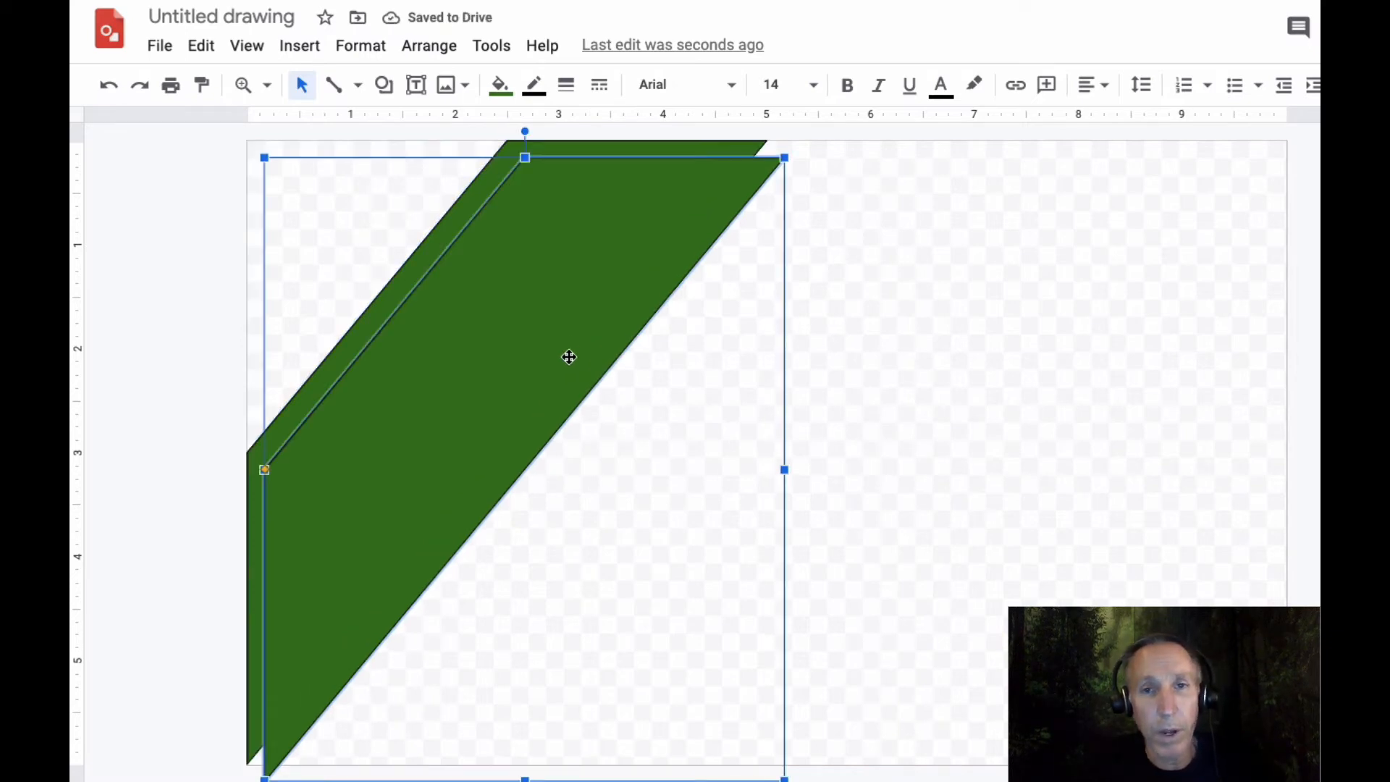
left_click_drag(567, 354, 1040, 331)
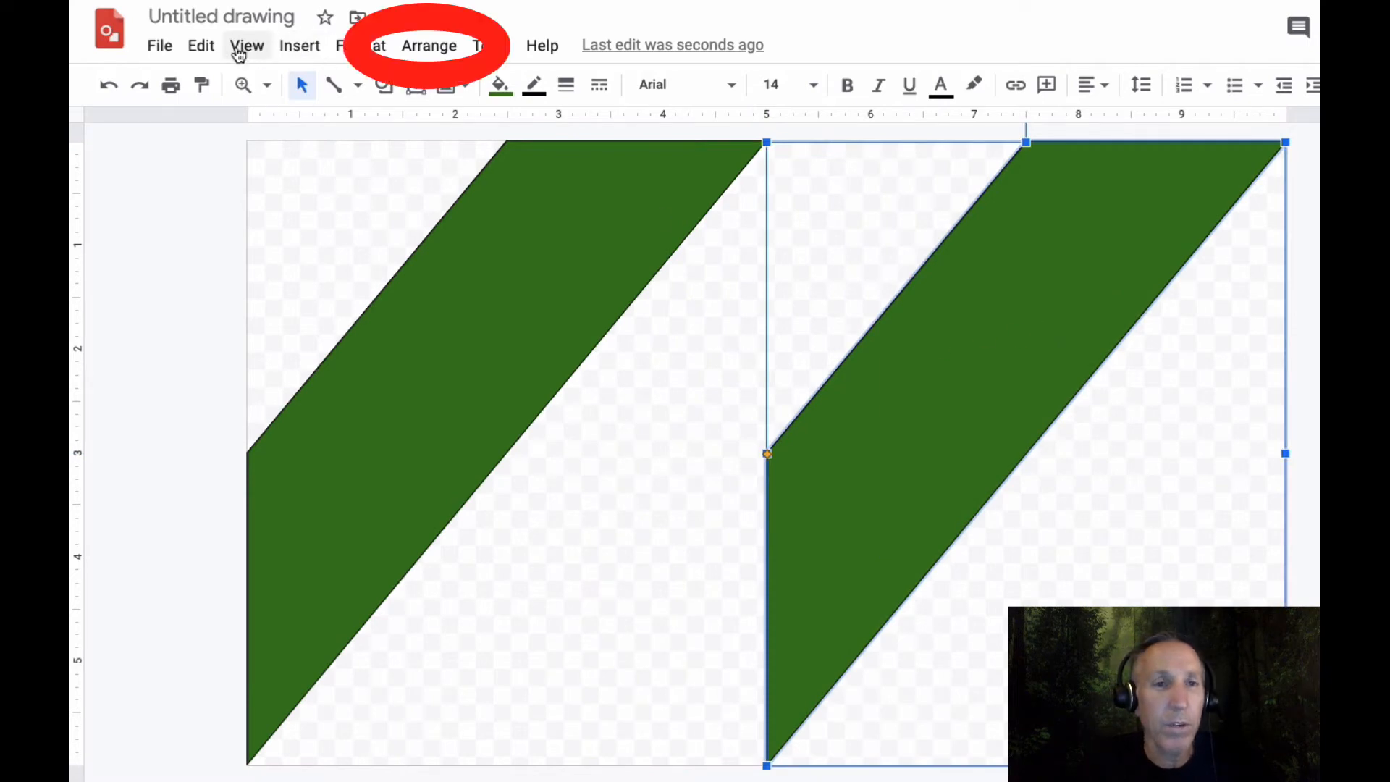
Rotate the copied stripe clockwise by 90° twice and keep it aligned with the page's right half.
left_click(421, 47)
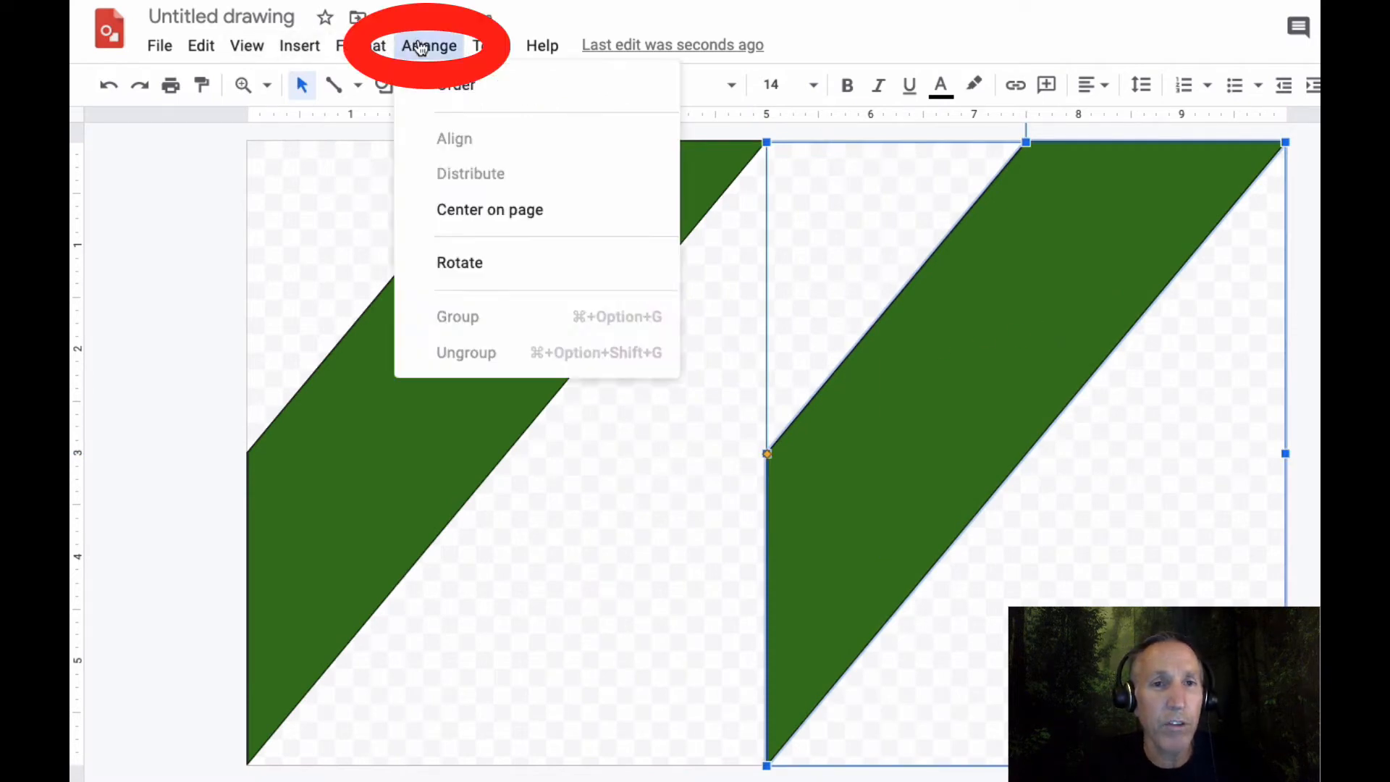
mouse_move(469, 263)
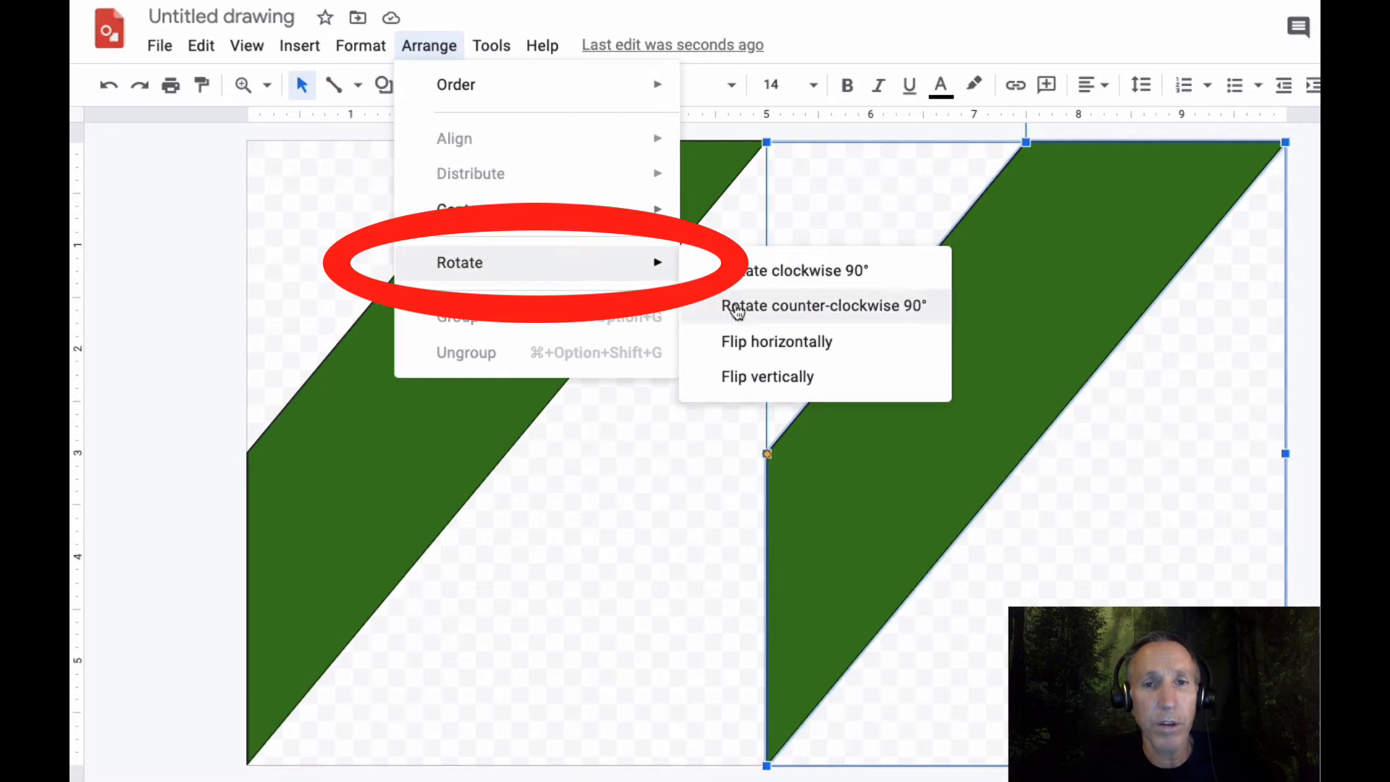
left_click(782, 275)
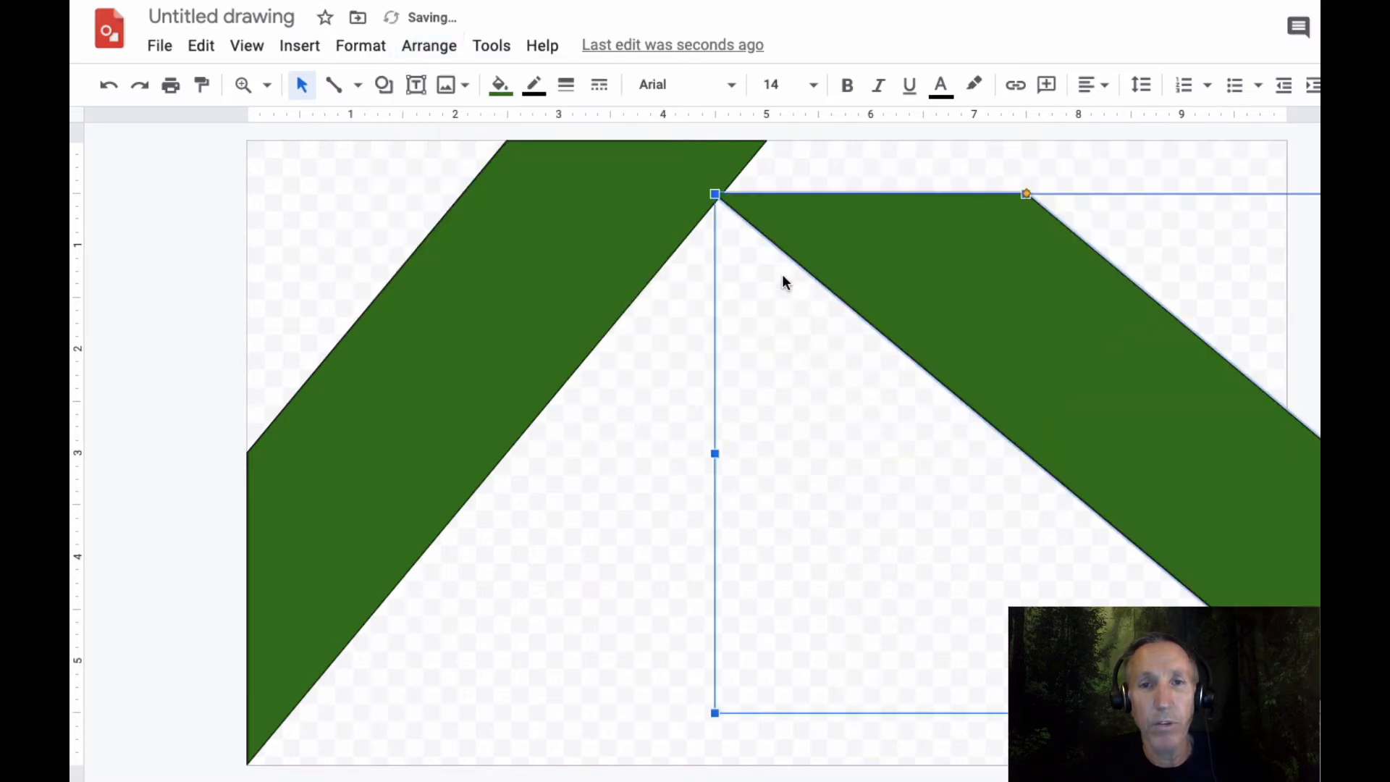
left_click(406, 49)
mouse_move(467, 211)
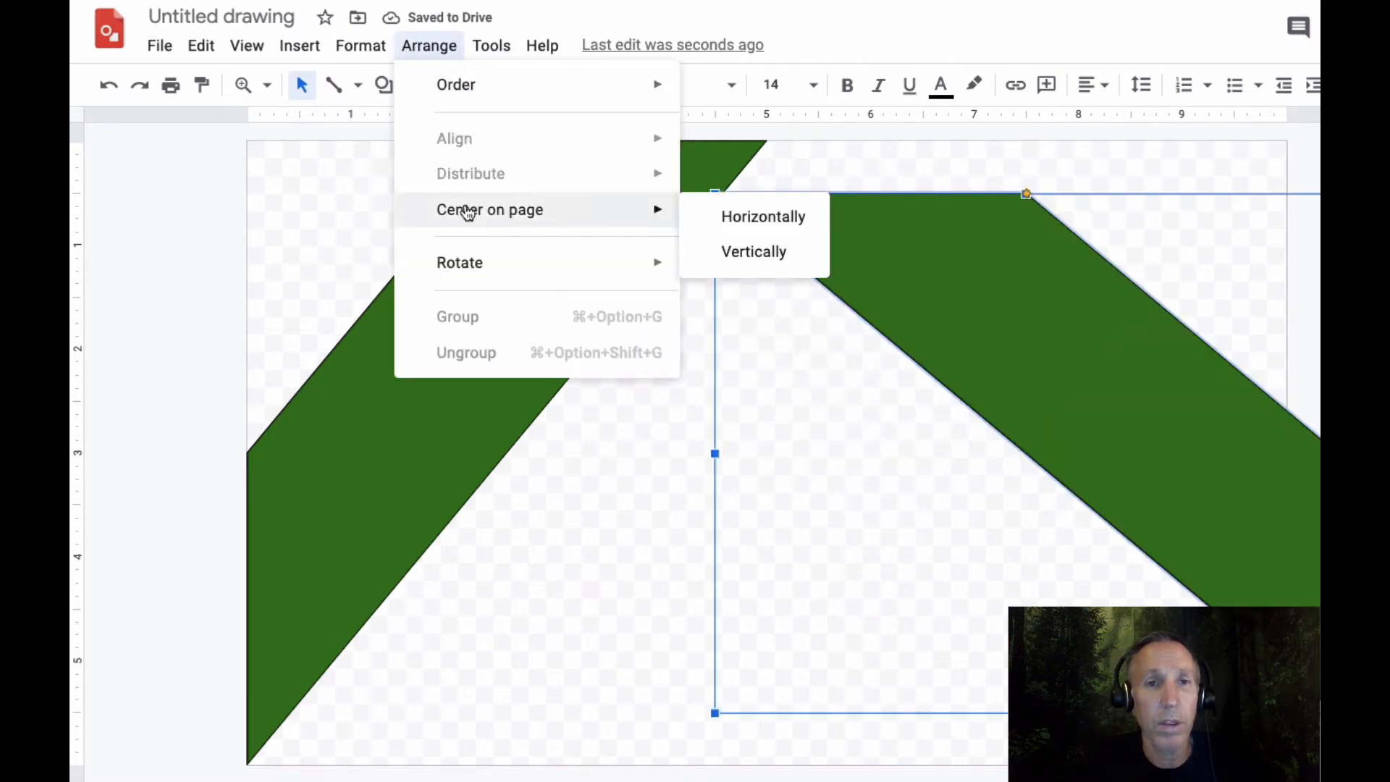
mouse_move(475, 276)
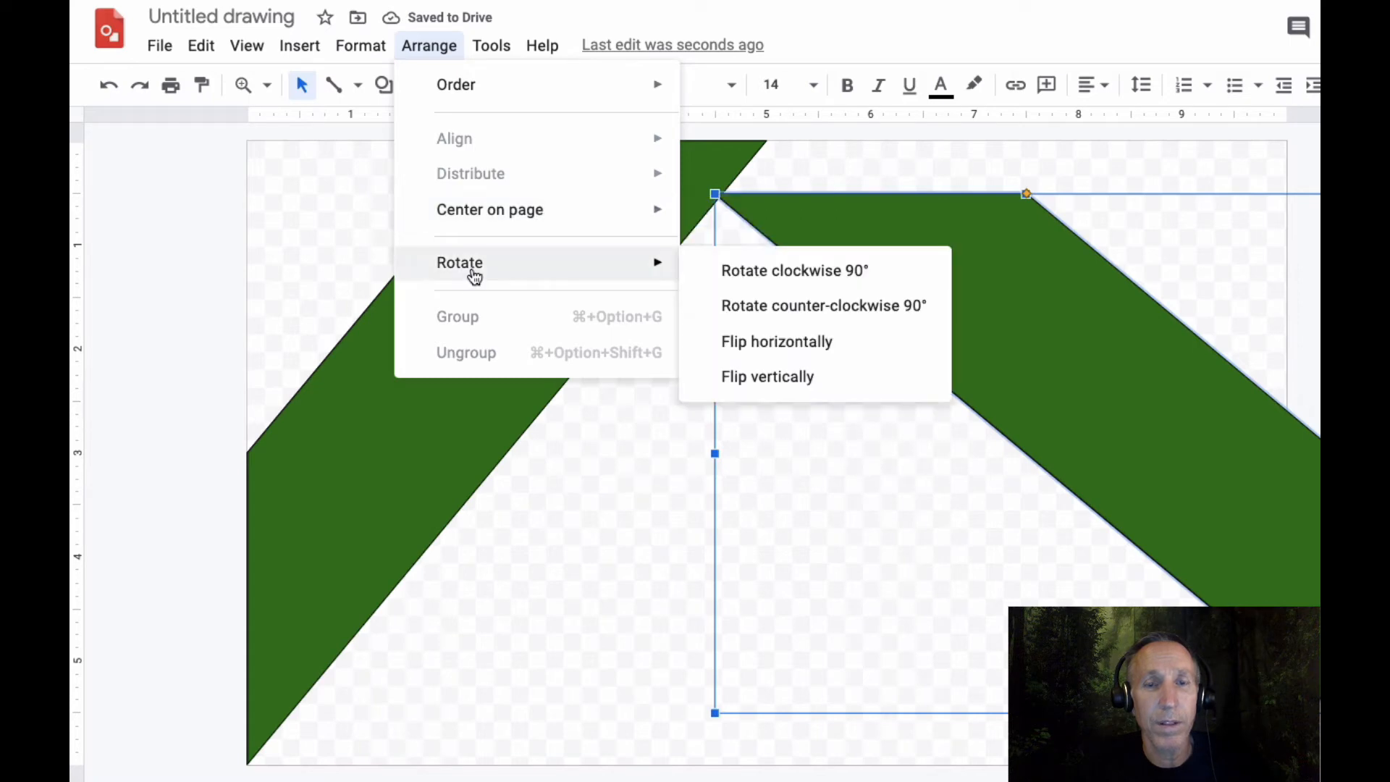
left_click(781, 274)
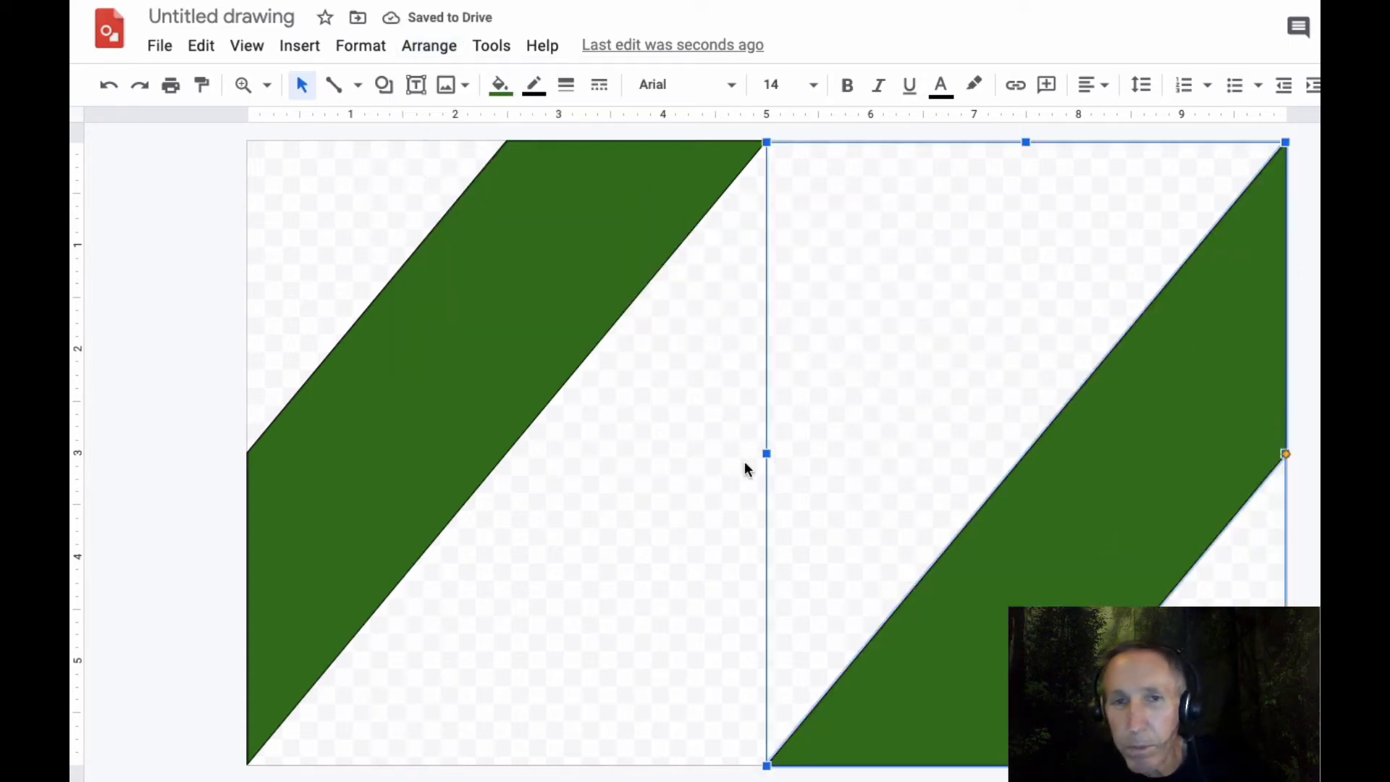
mouse_move(1055, 528)
left_mouse_down()
mouse_move(1019, 523)
mouse_move(1051, 530)
left_mouse_up()
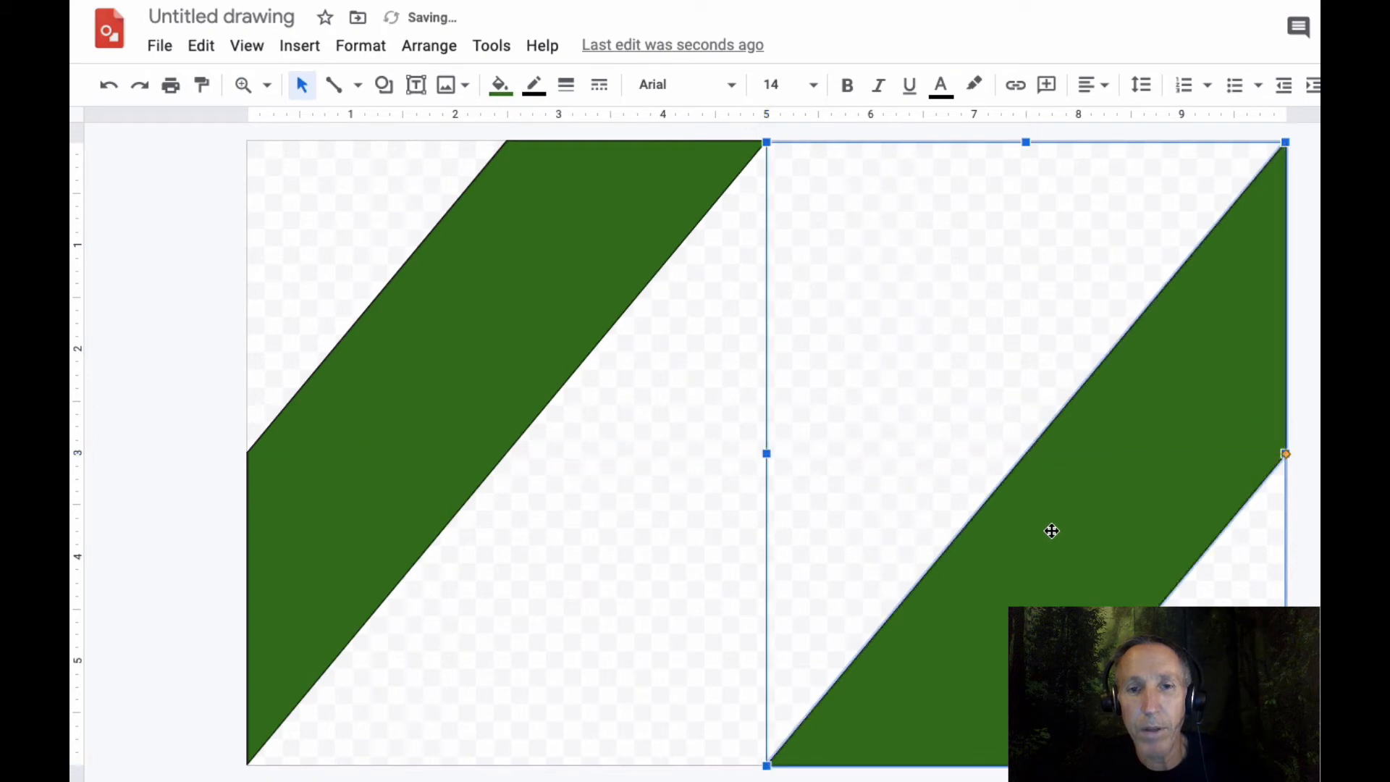
left_click(647, 502)
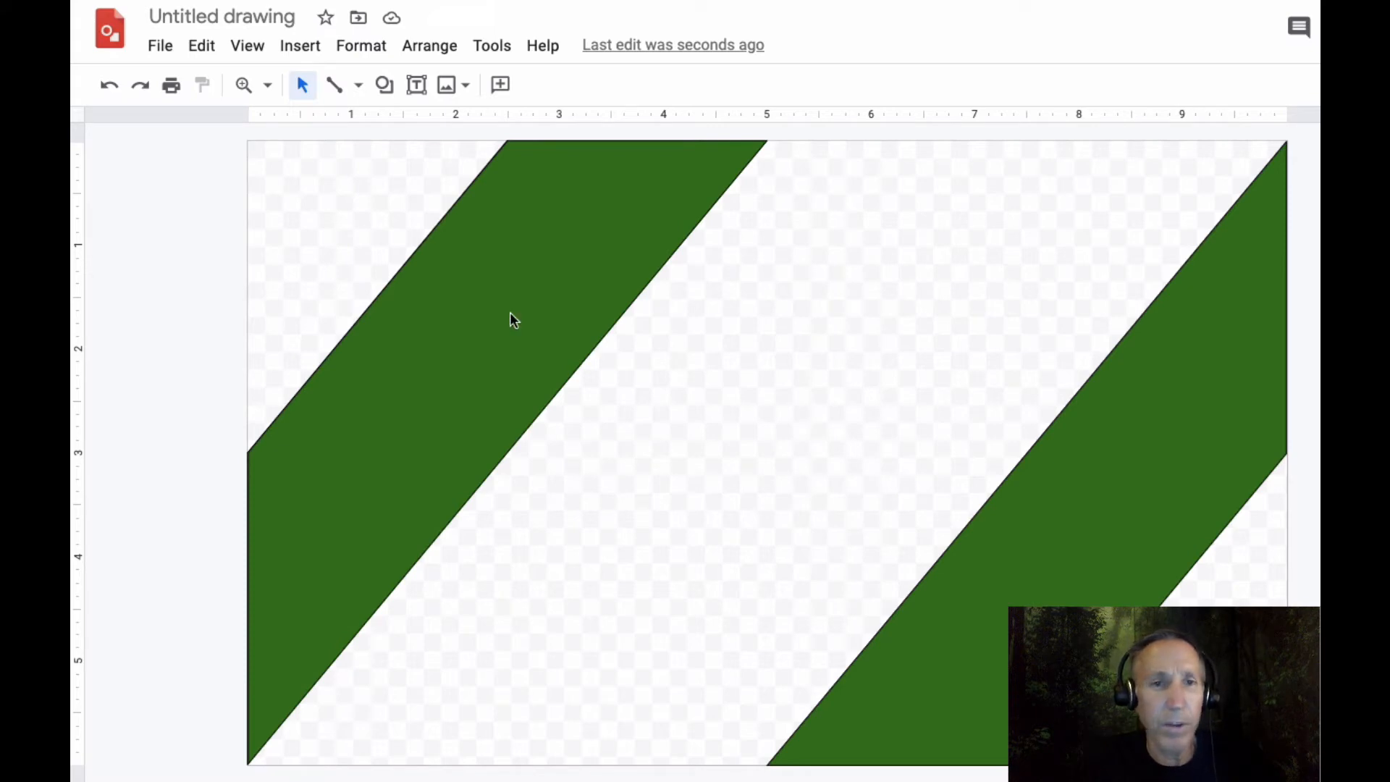
Draw an upright triangle about 0.9 inch wide and 1 inch high, centred between the green stripes near the page's top edge.
left_click(304, 53)
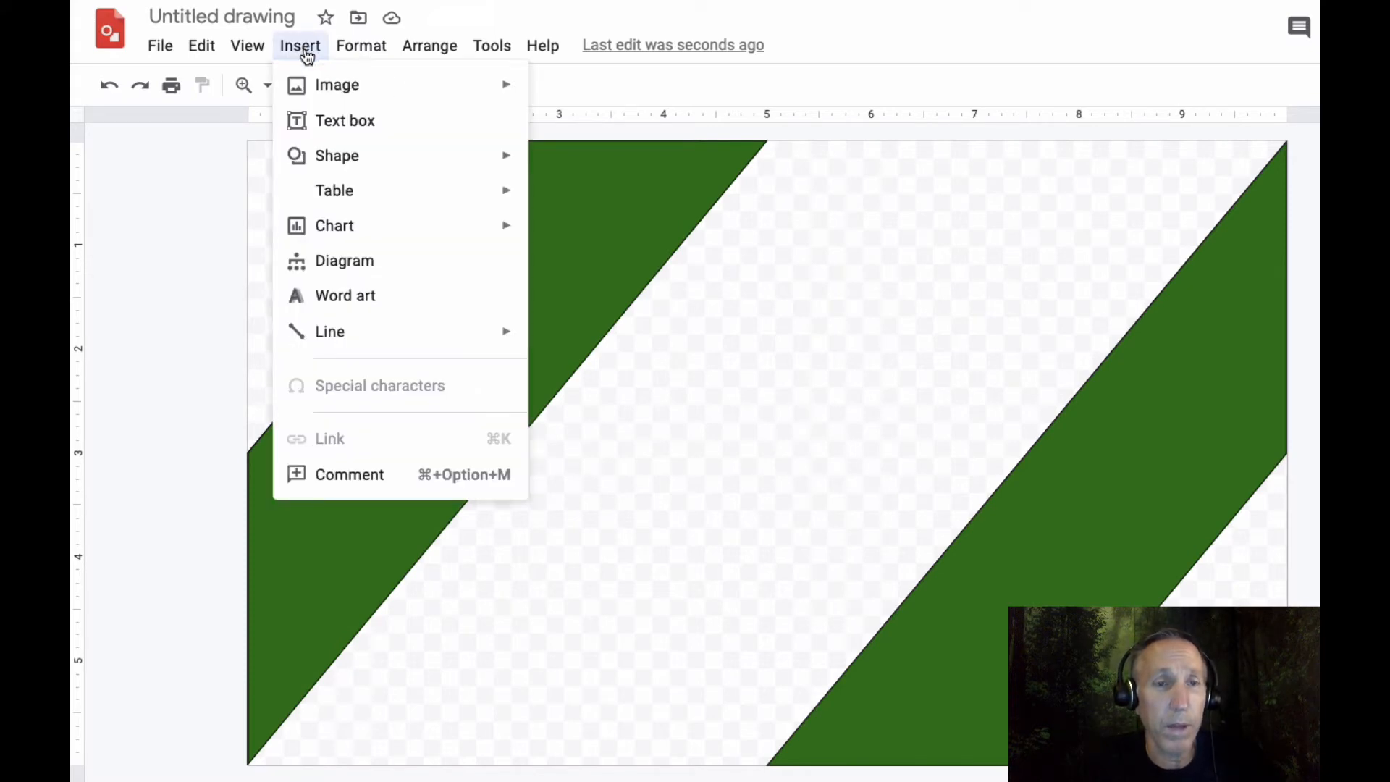
mouse_move(336, 154)
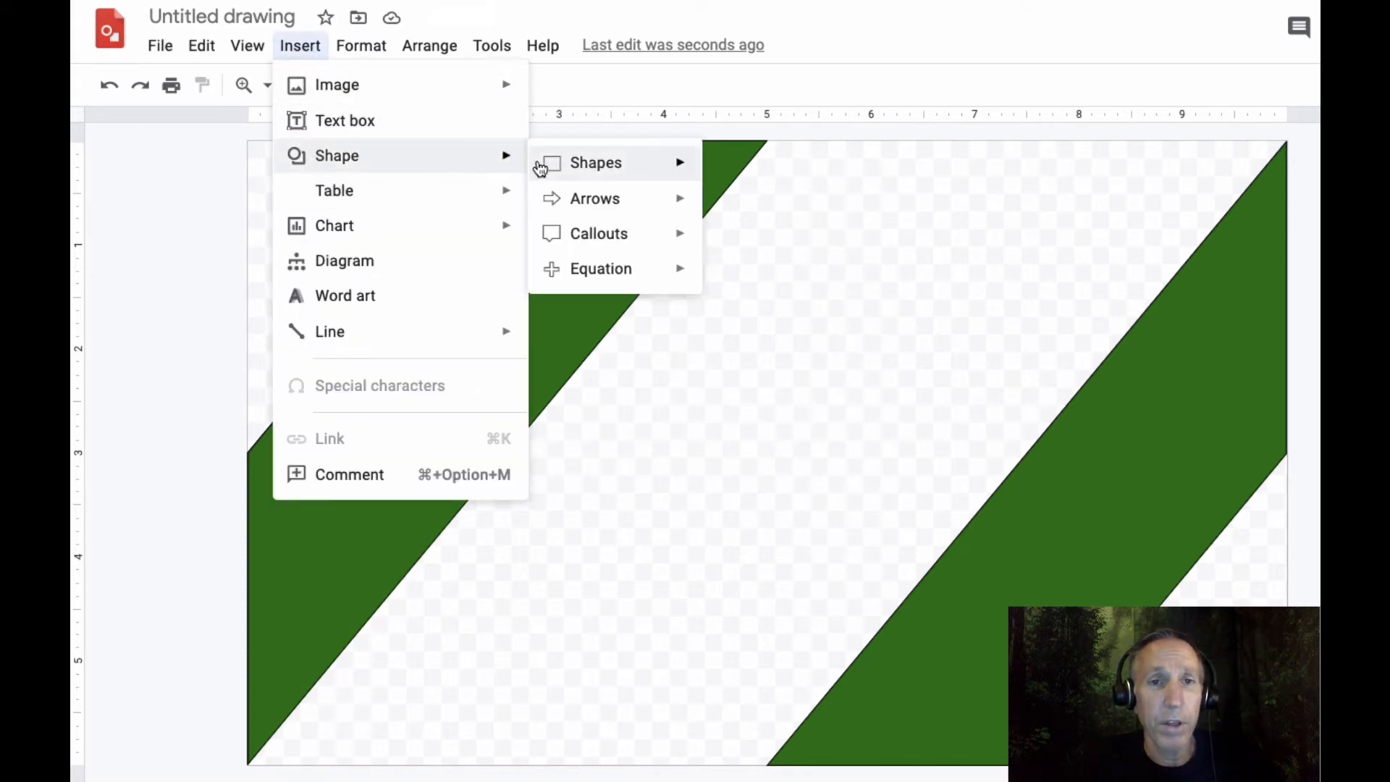
mouse_move(590, 165)
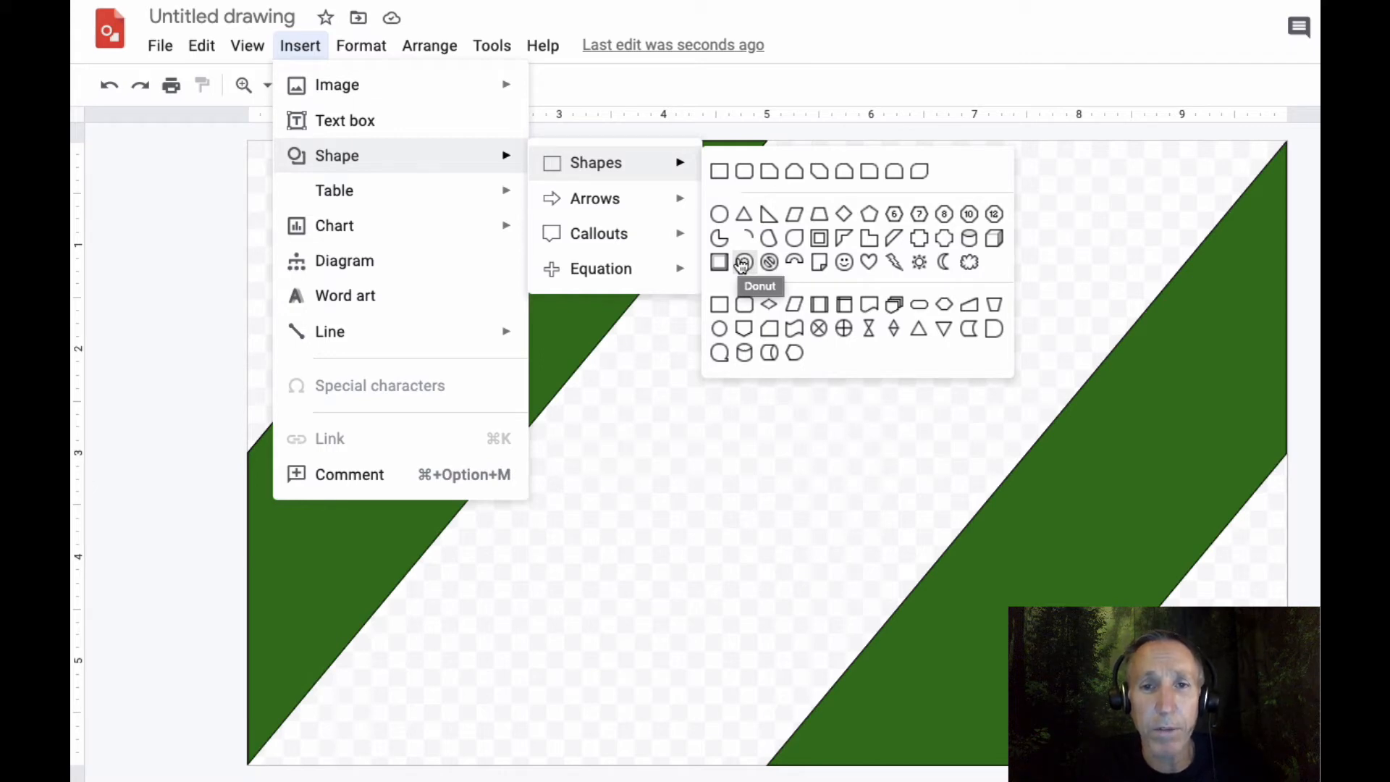
left_click(744, 215)
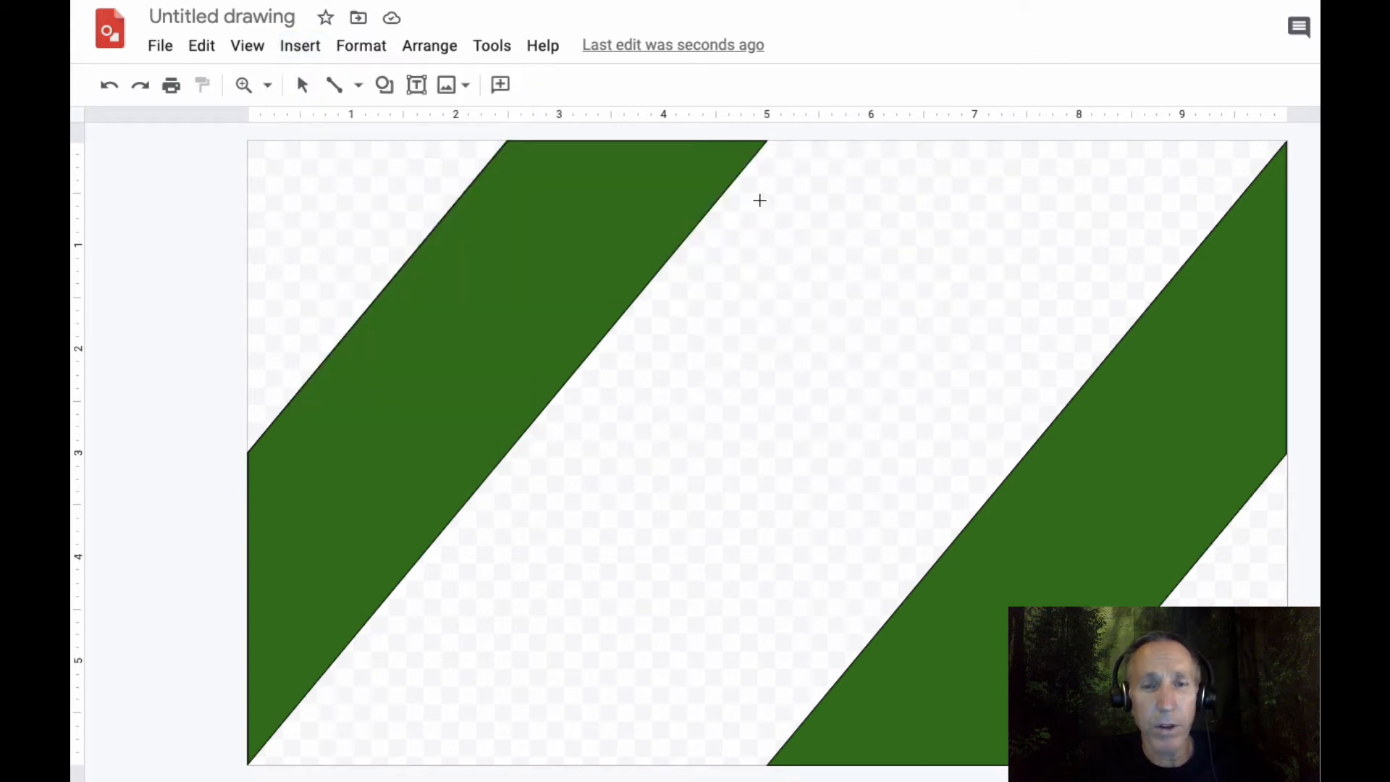
left_click_drag(760, 201, 777, 276)
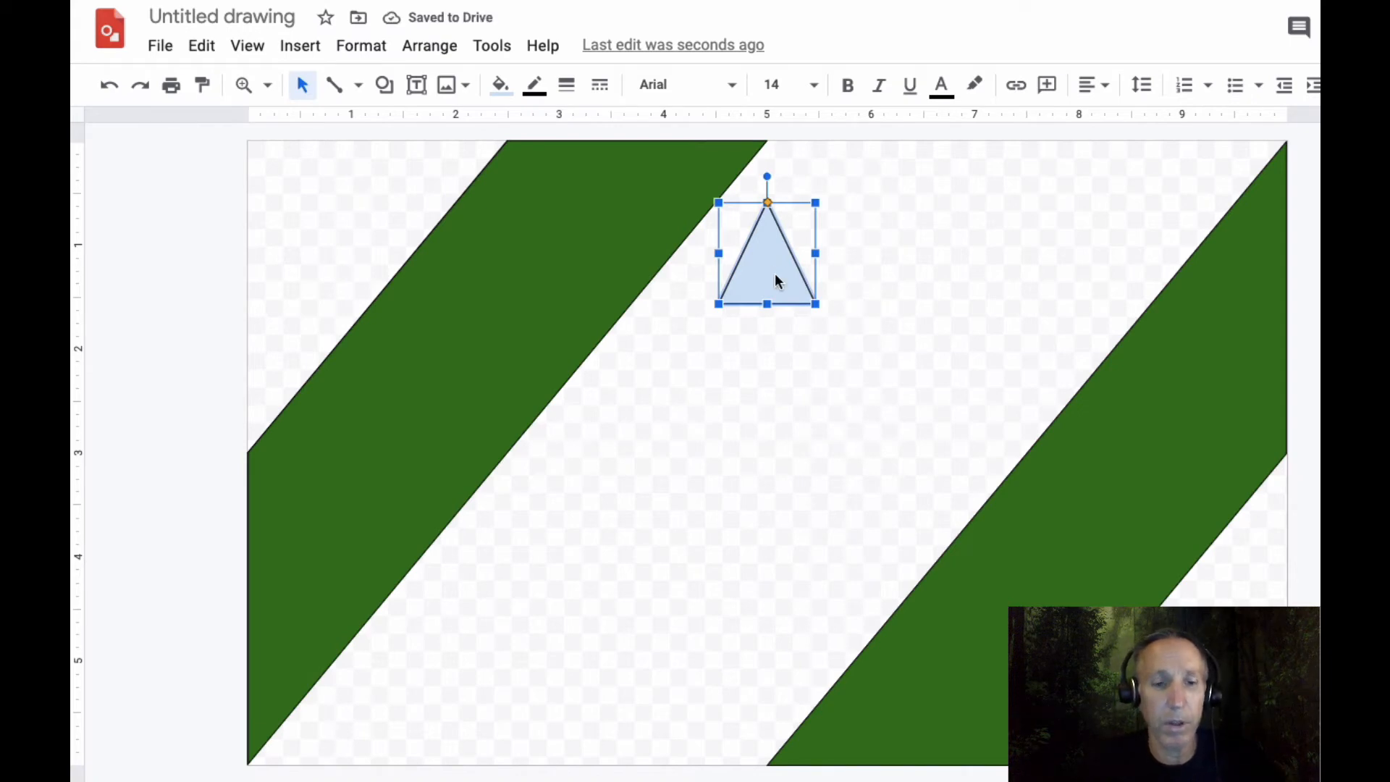
Duplicate the triangle three times and spread the copies below it and to its lower left and lower right.
key("ctrl+d")
key("ctrl+d")
key("ctrl+d")
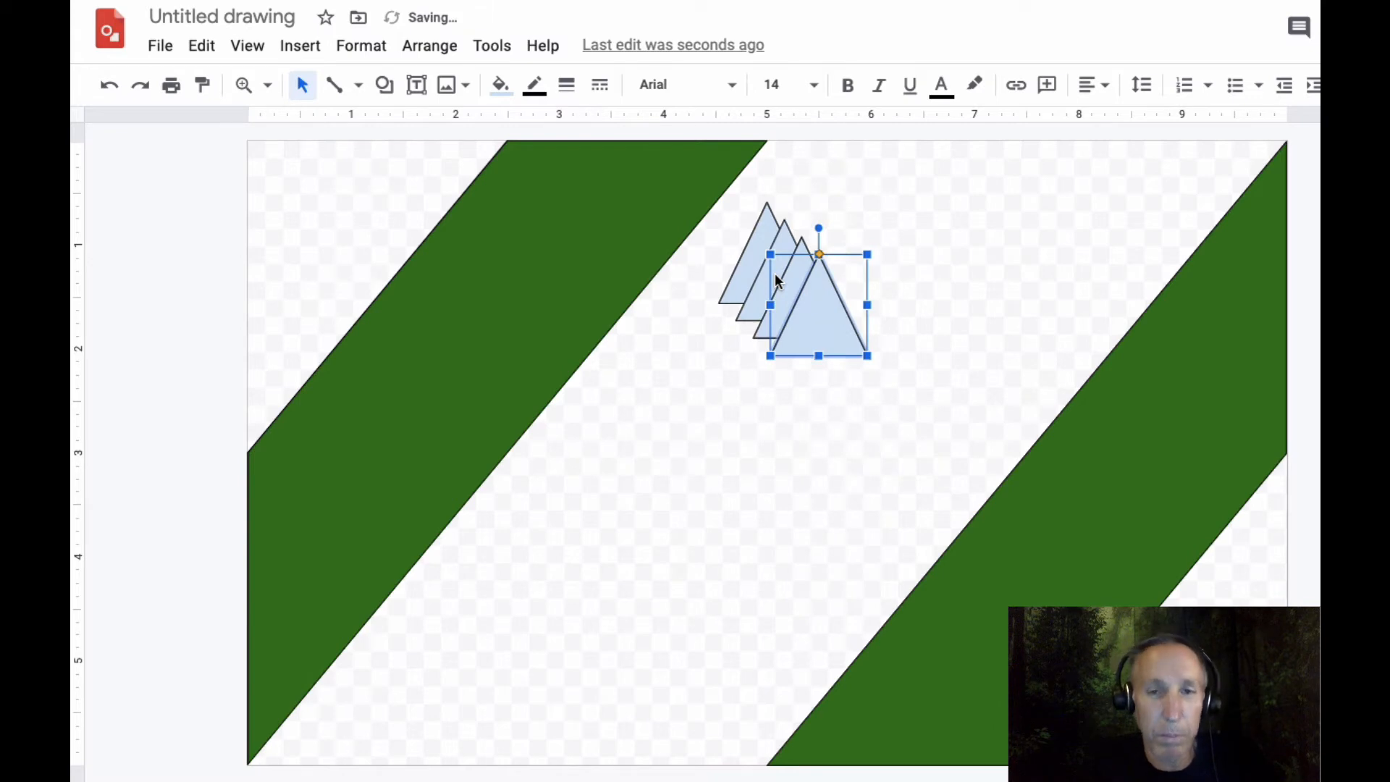
left_click_drag(828, 319, 753, 496)
left_click_drag(789, 304, 873, 369)
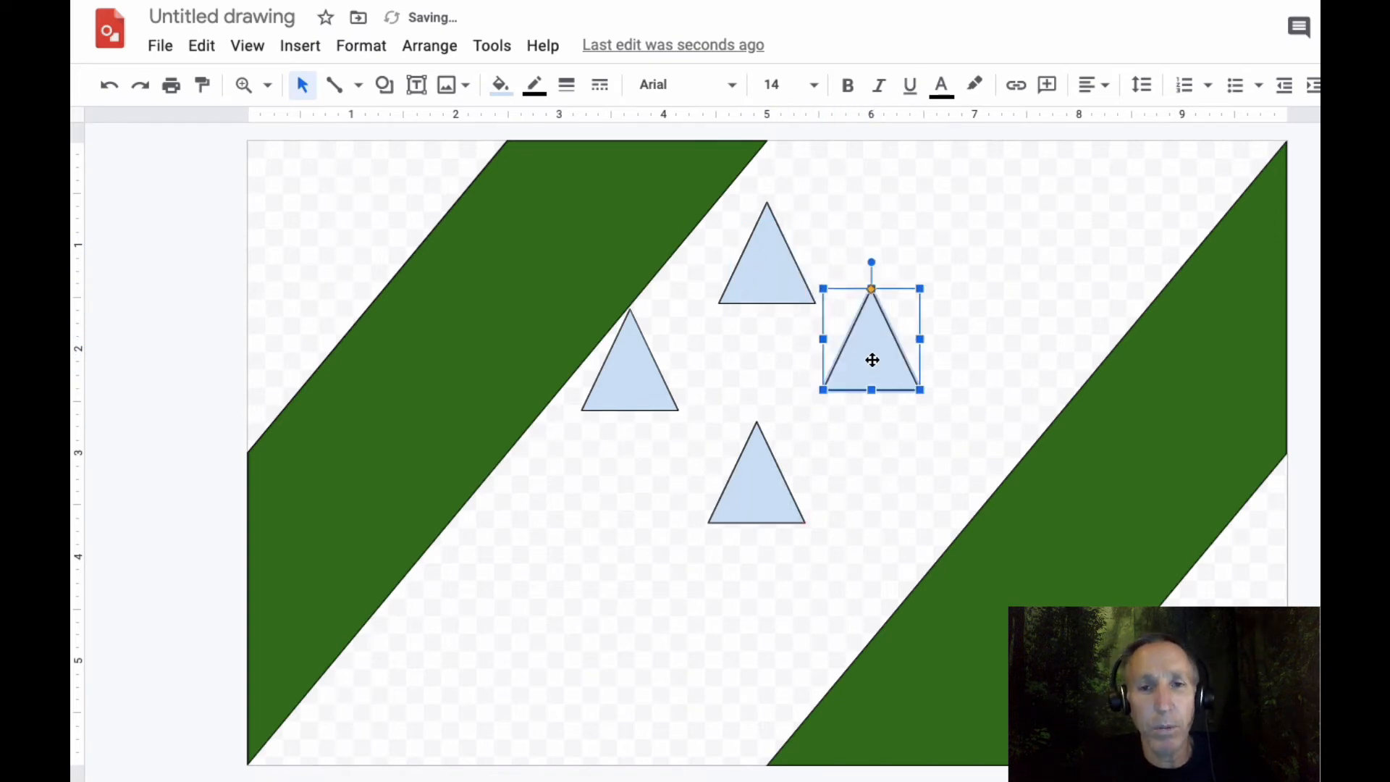
Rotate the right-hand triangle clockwise by 90° and join its upper corner to the top triangle's lower-right corner.
right_click(873, 366)
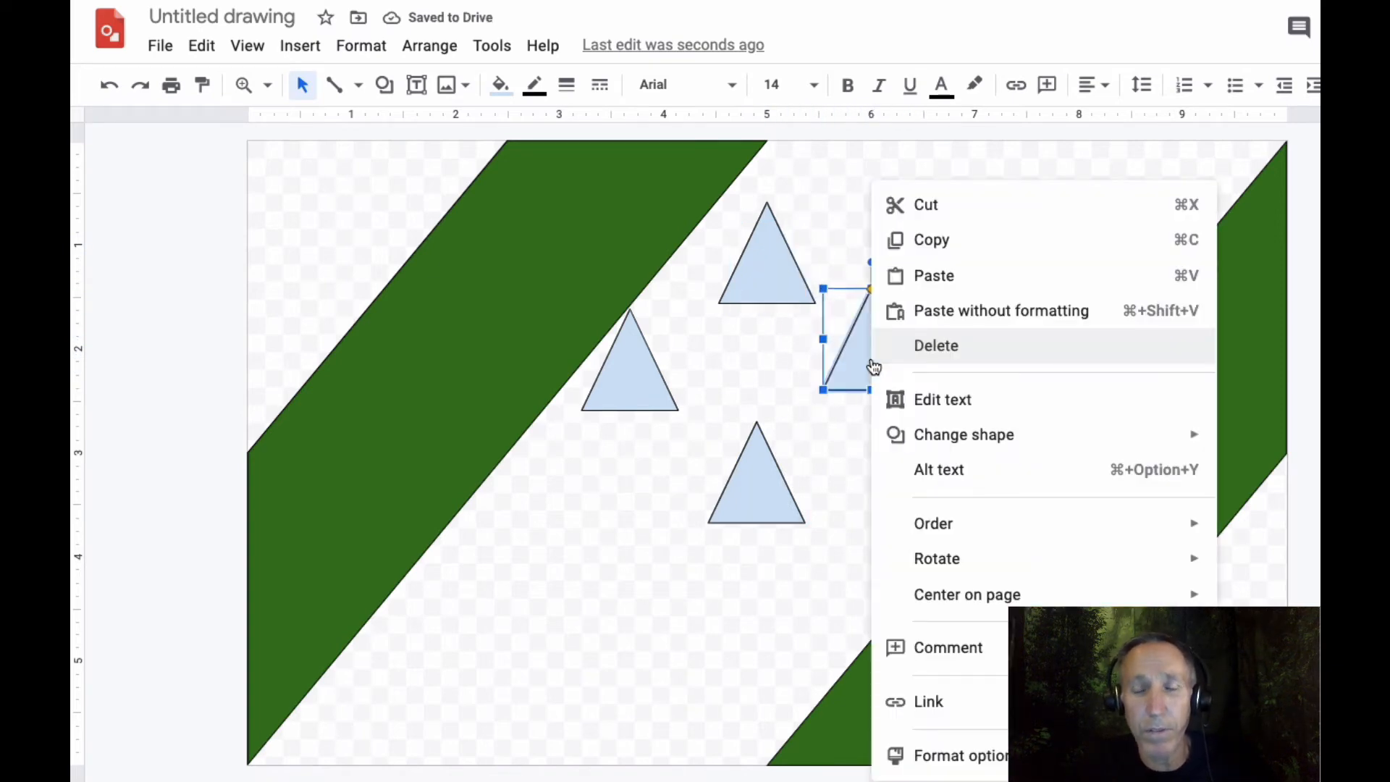
mouse_move(956, 563)
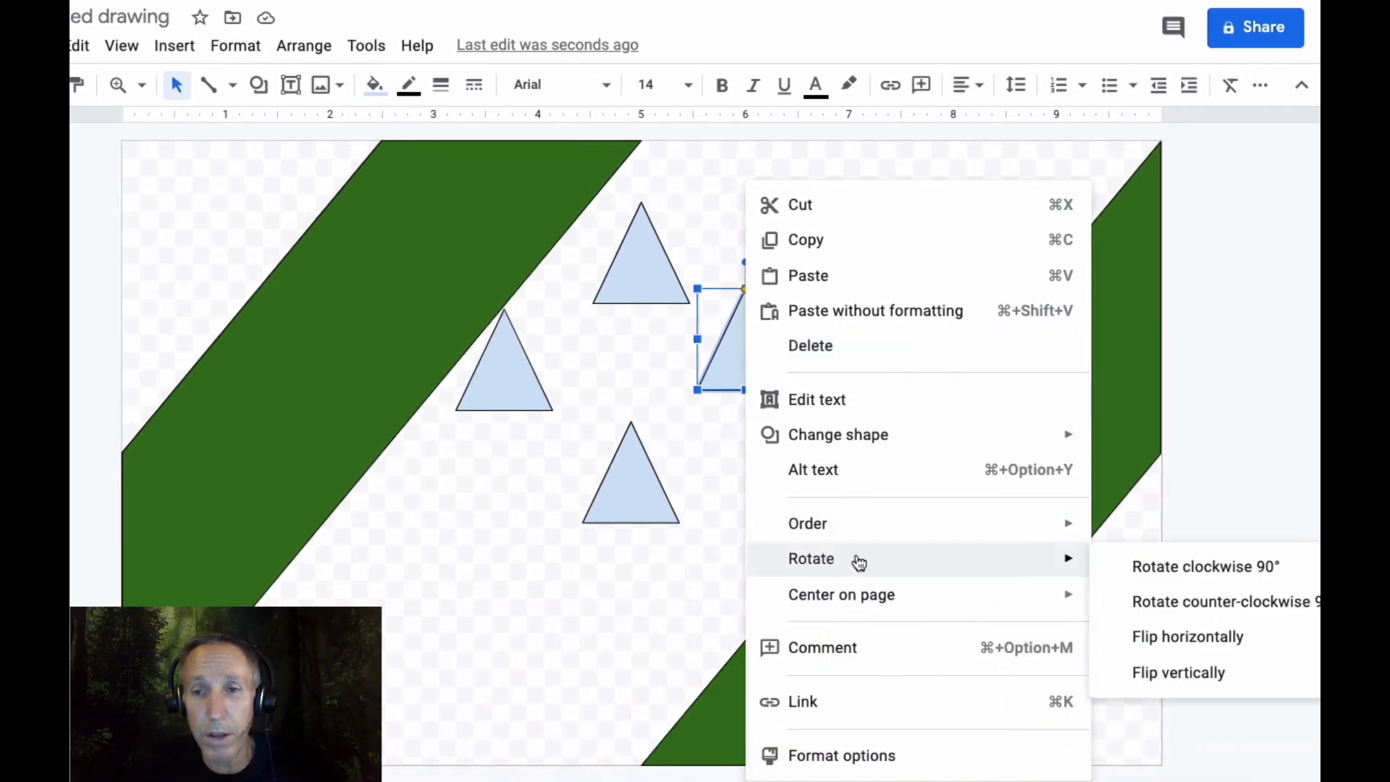
left_click(1134, 572)
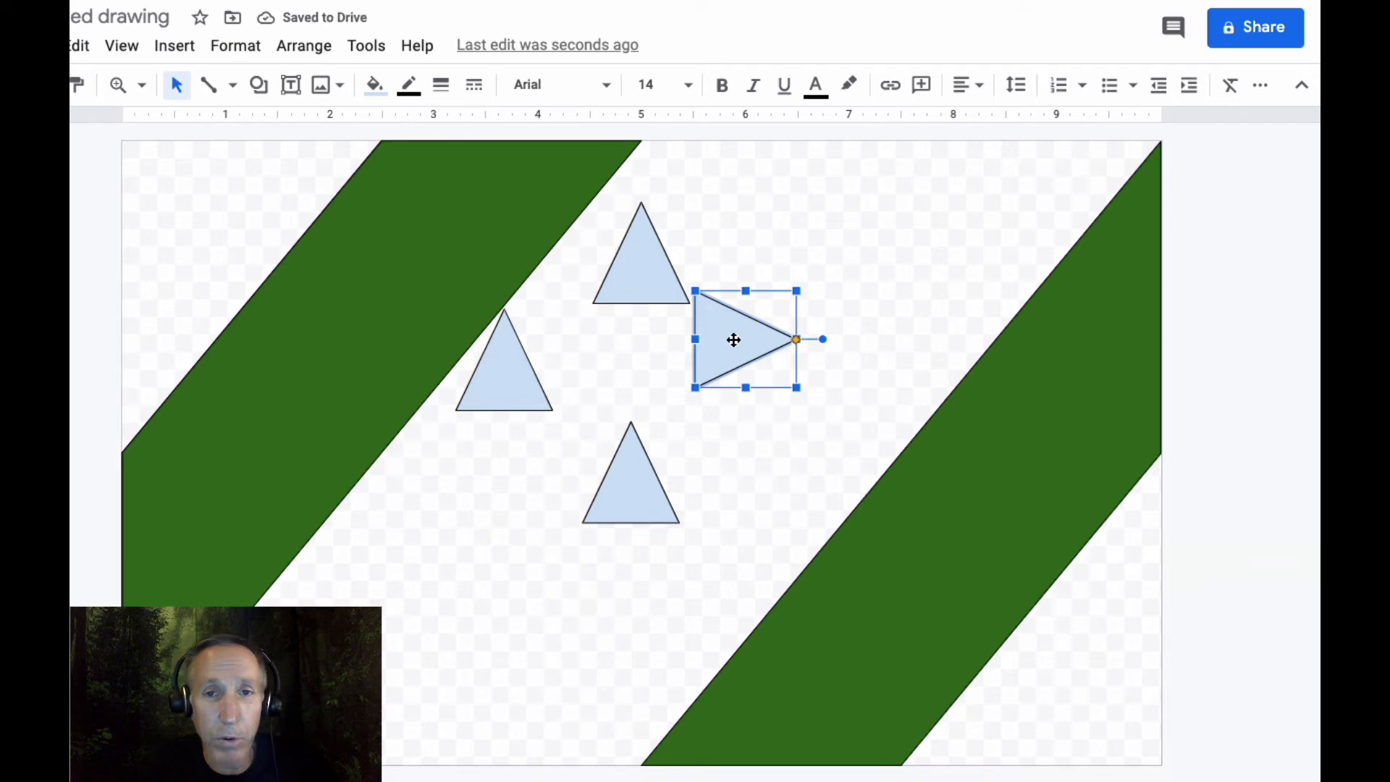
left_click_drag(733, 342, 726, 350)
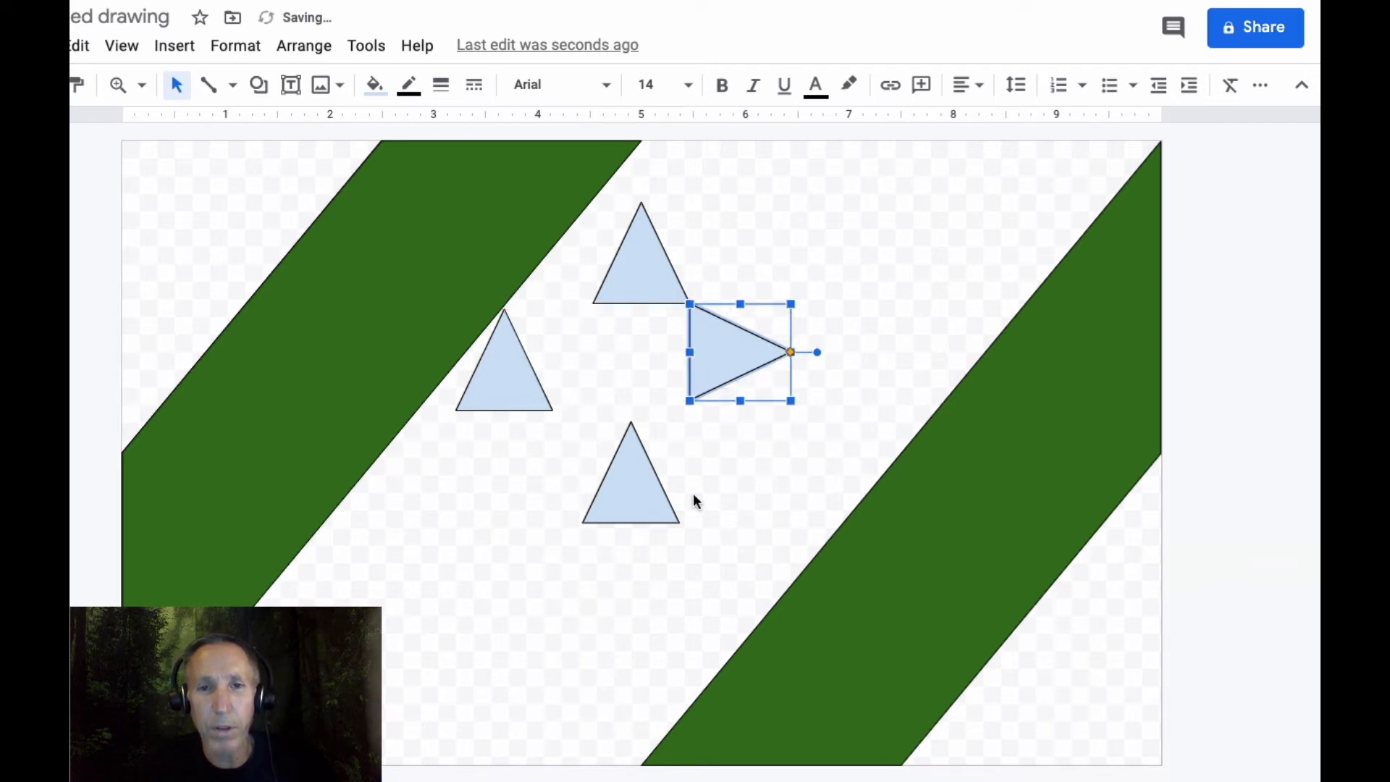
Flip the lowest triangle vertically and align it under the top triangle, touching the right-hand triangle's lower corner.
left_click(631, 483)
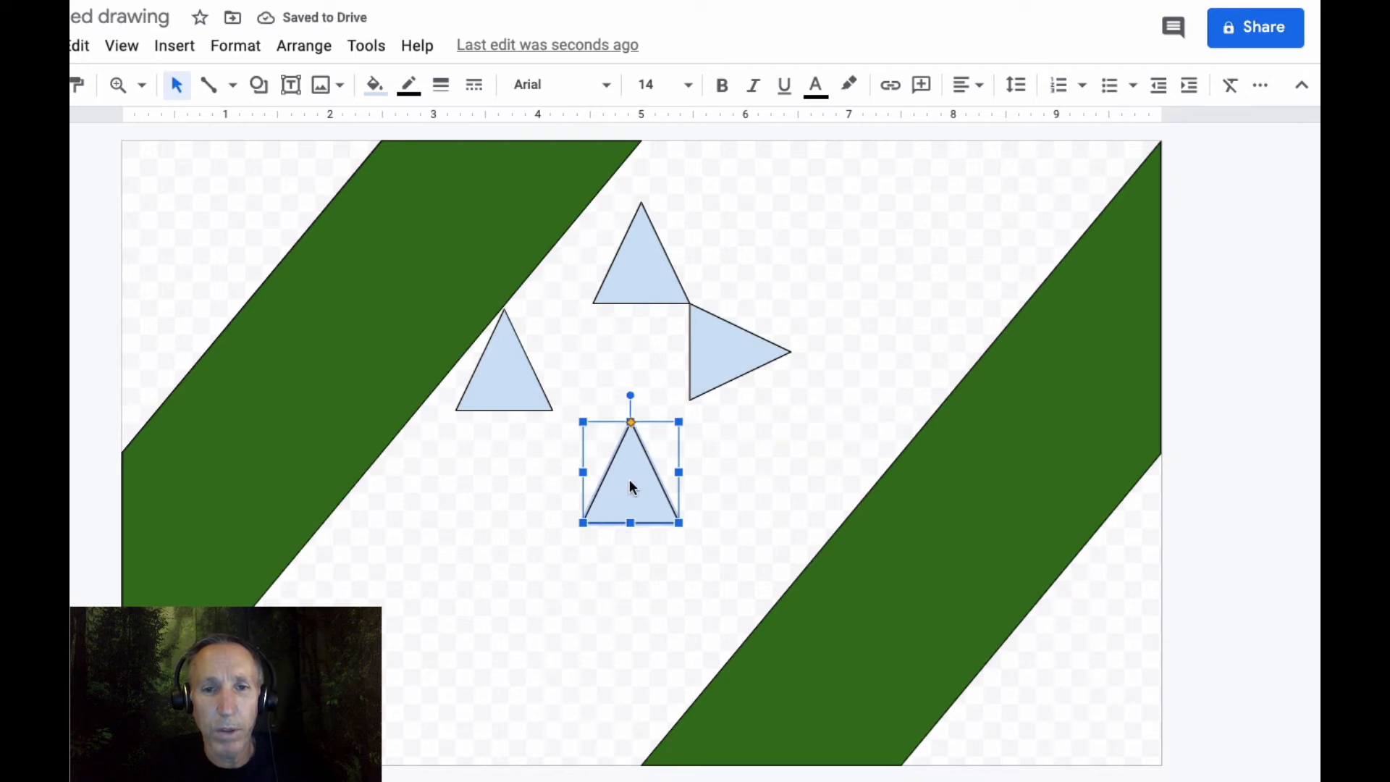
right_click(630, 484)
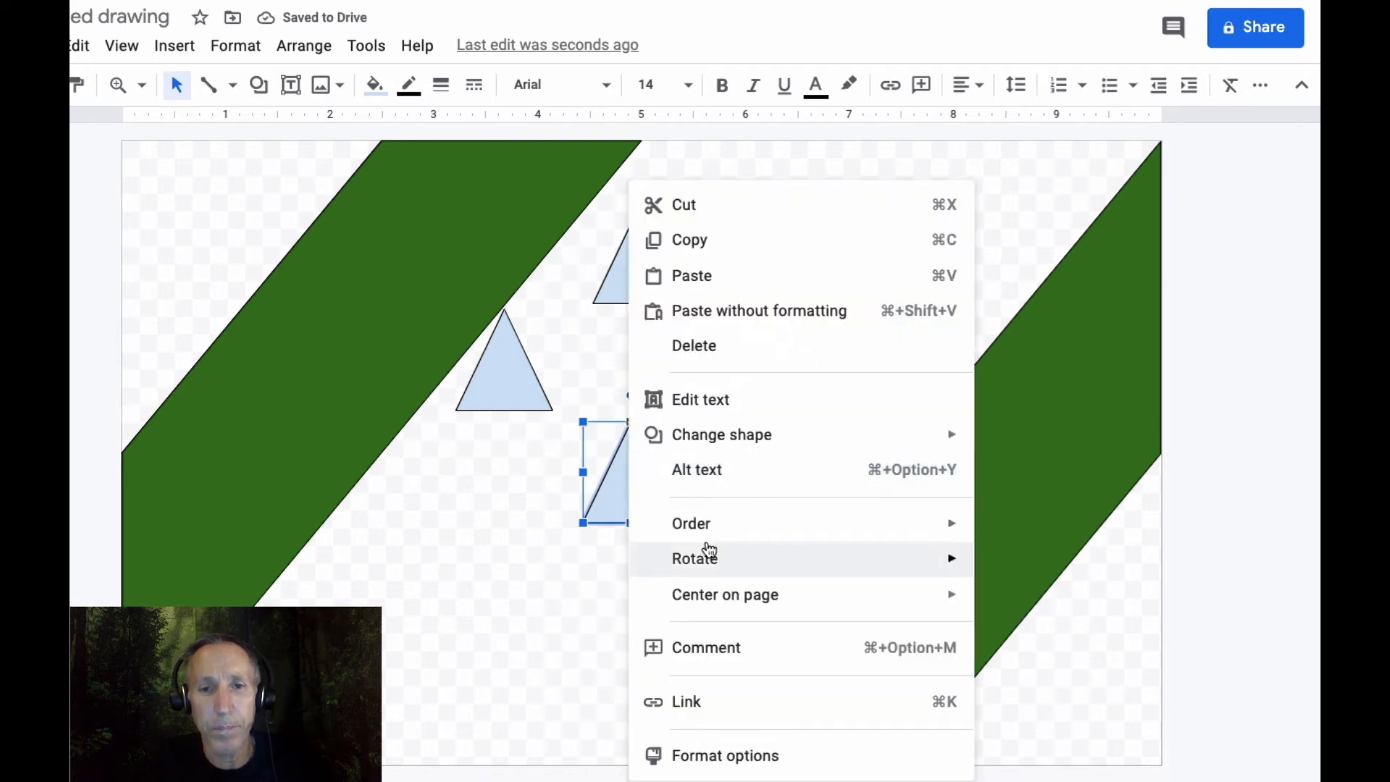
mouse_move(707, 556)
left_click(1050, 672)
left_click_drag(635, 469, 705, 443)
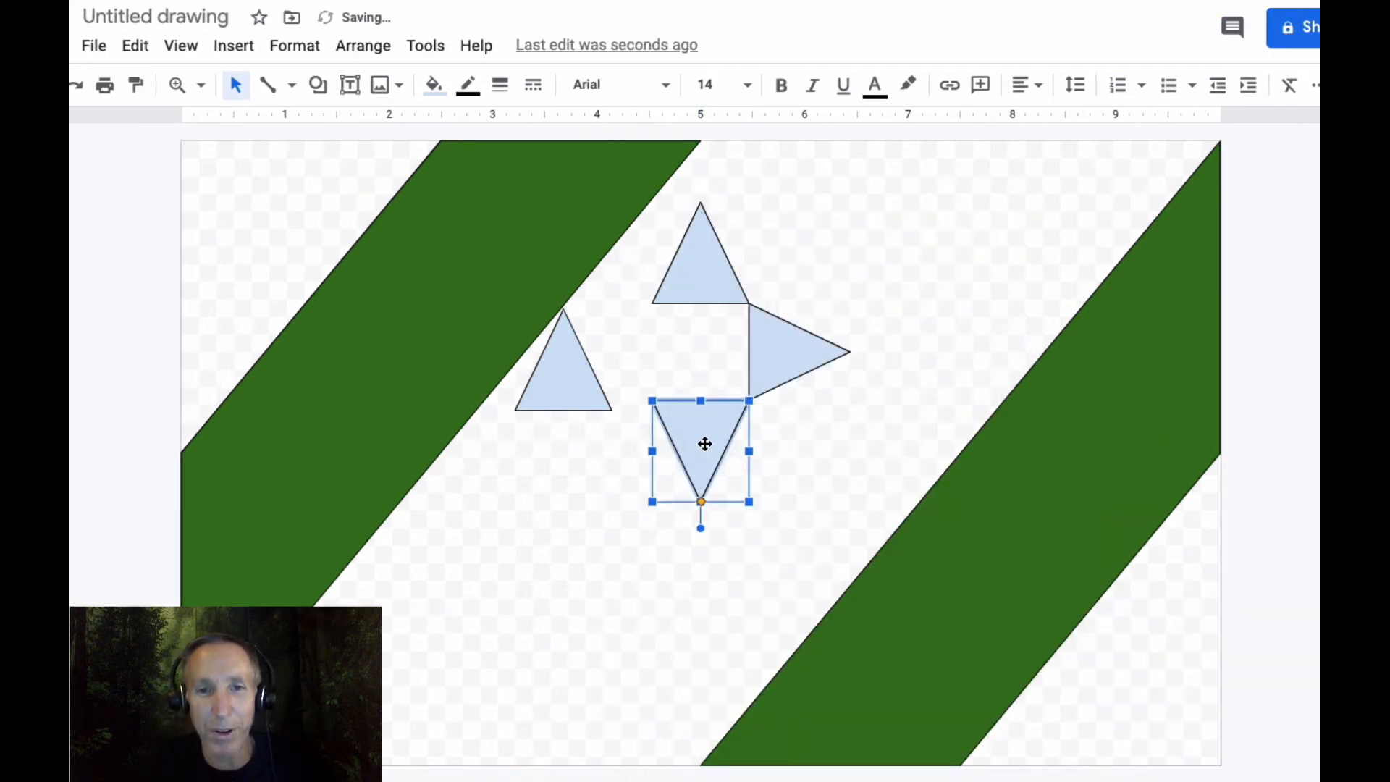
Rotate the left-hand triangle counter-clockwise by 90° and fit it against the others to complete a four-pointed star.
left_click(565, 372)
right_click(564, 369)
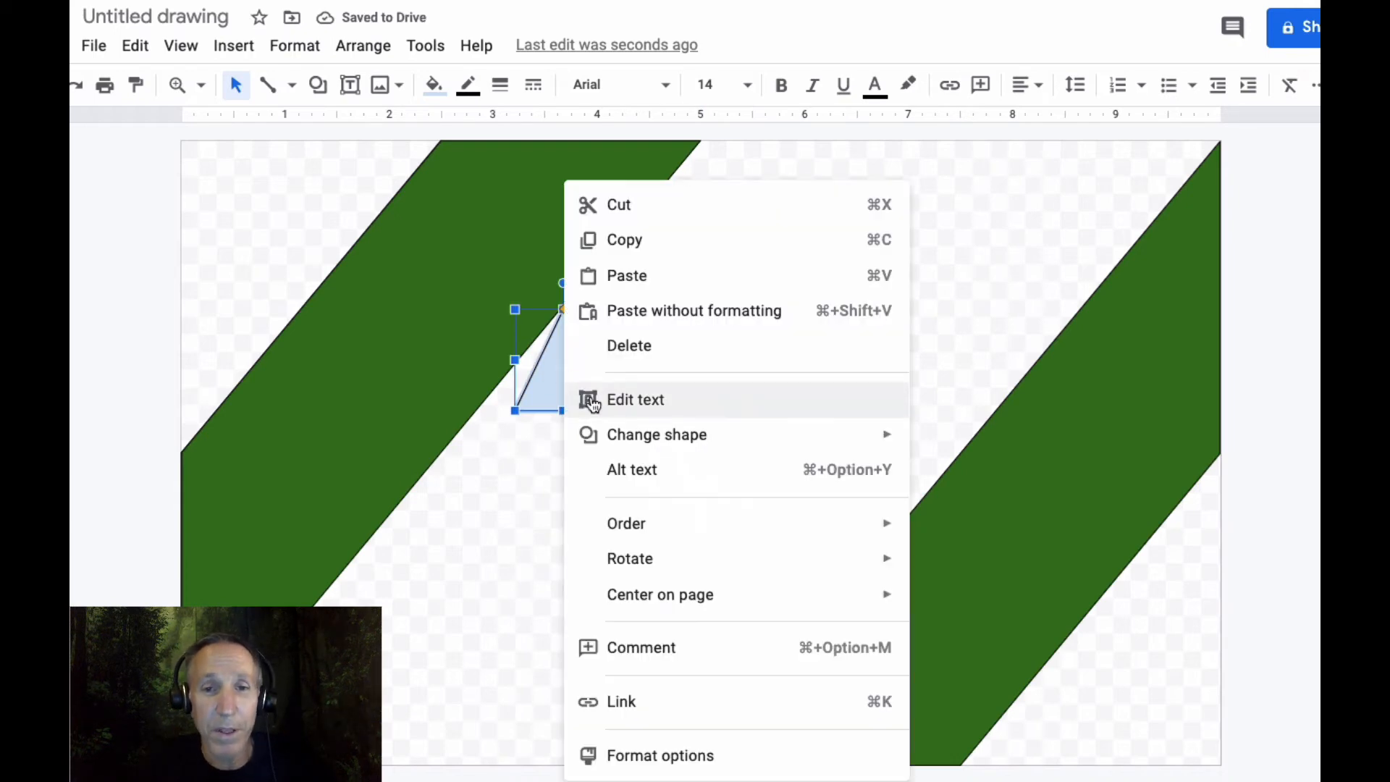
mouse_move(655, 524)
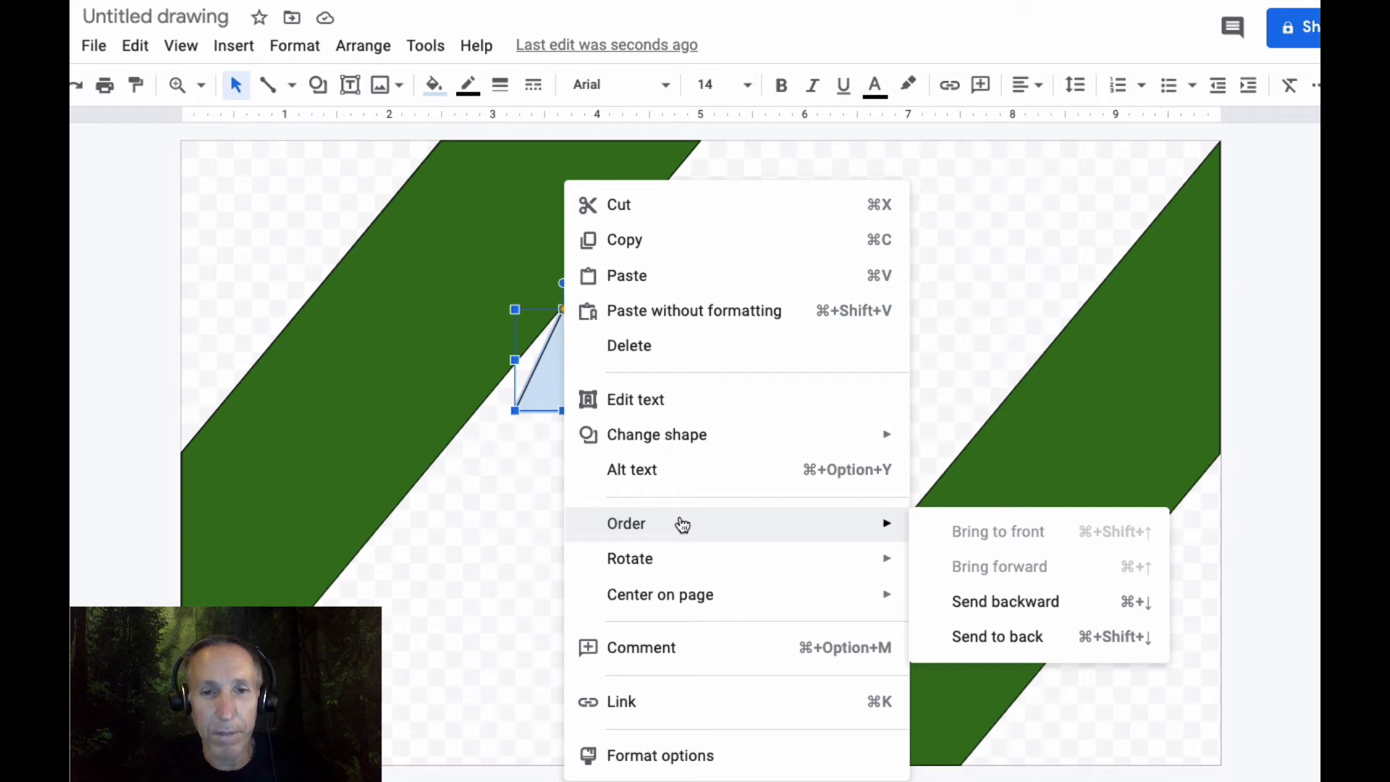
mouse_move(729, 562)
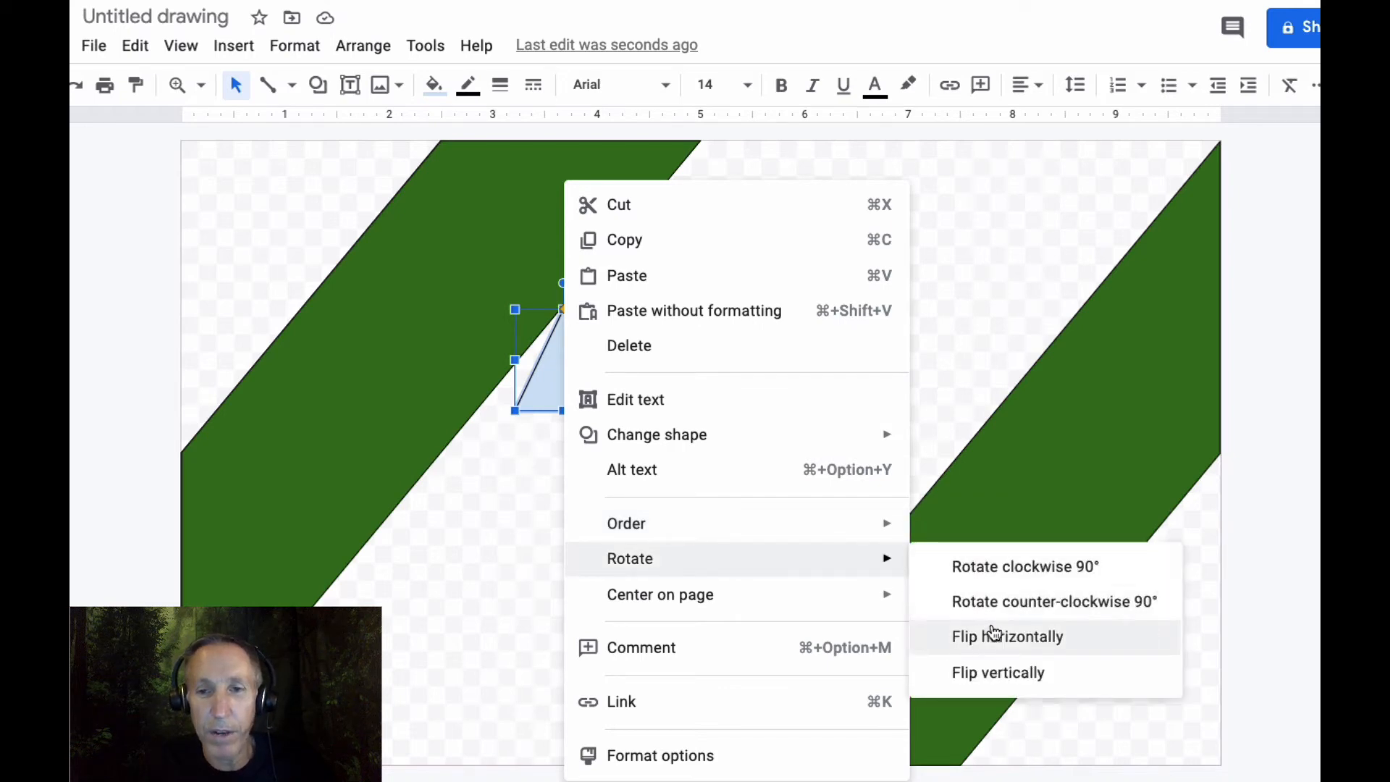
left_click(989, 603)
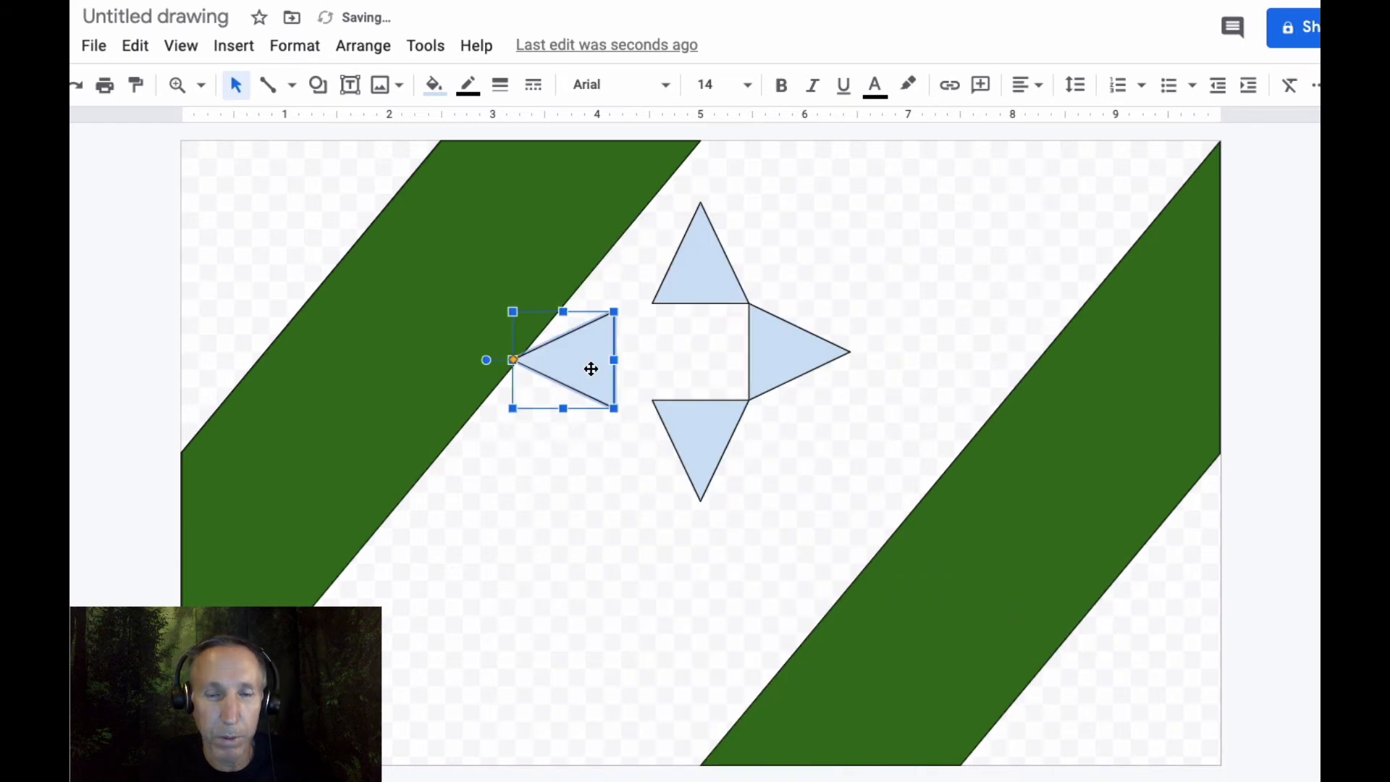
left_click_drag(591, 369, 630, 358)
Fill all four triangles of the star with the stripes' solid dark green and deselect them.
left_click(688, 287)
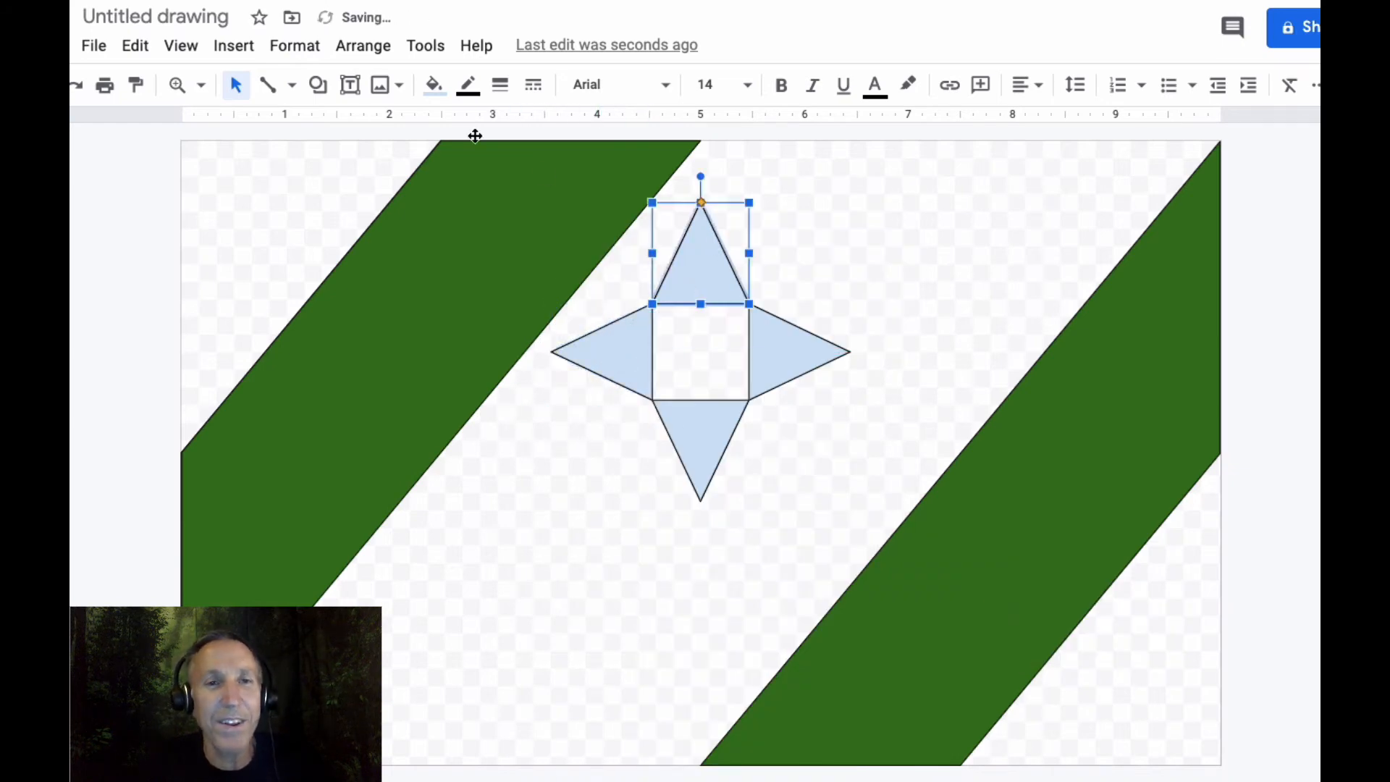
left_click(441, 90)
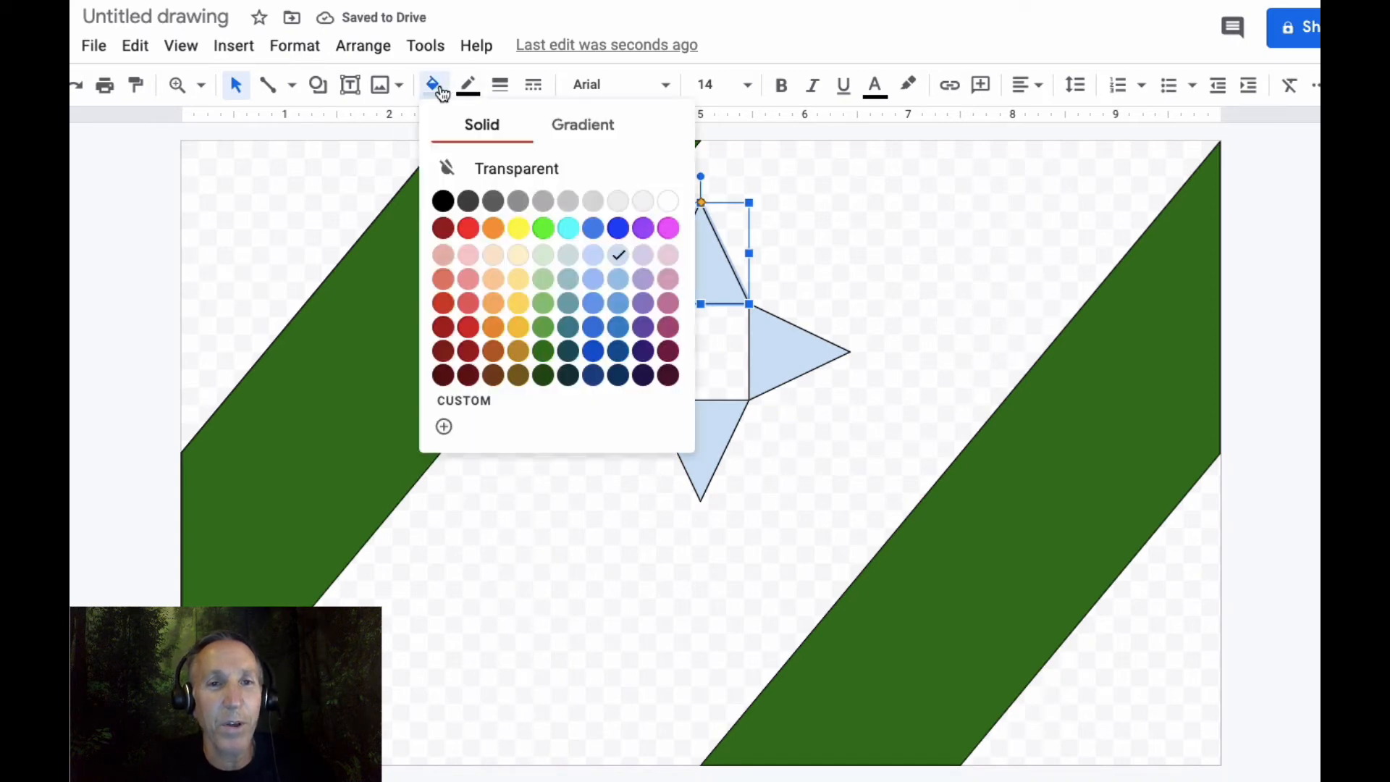
left_click(542, 352)
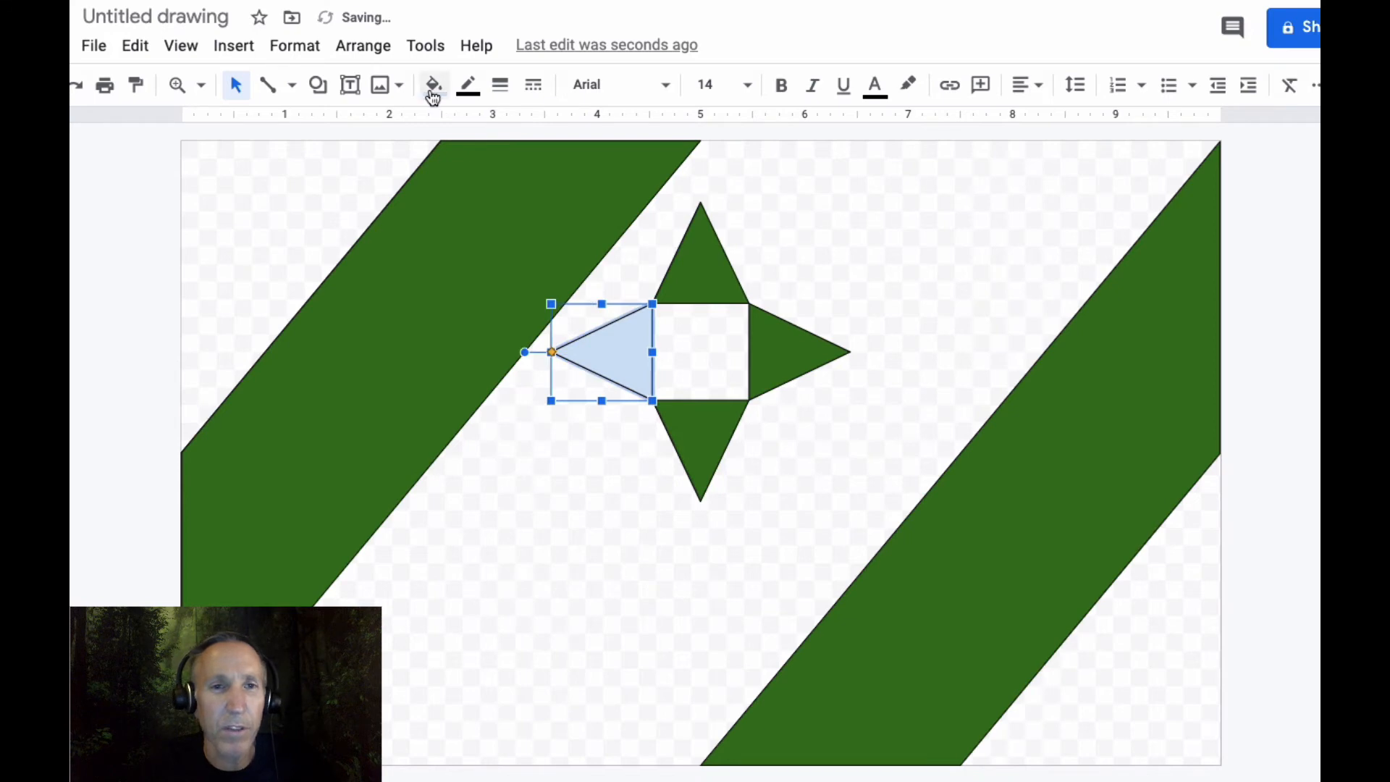
left_click(434, 85)
left_click(542, 352)
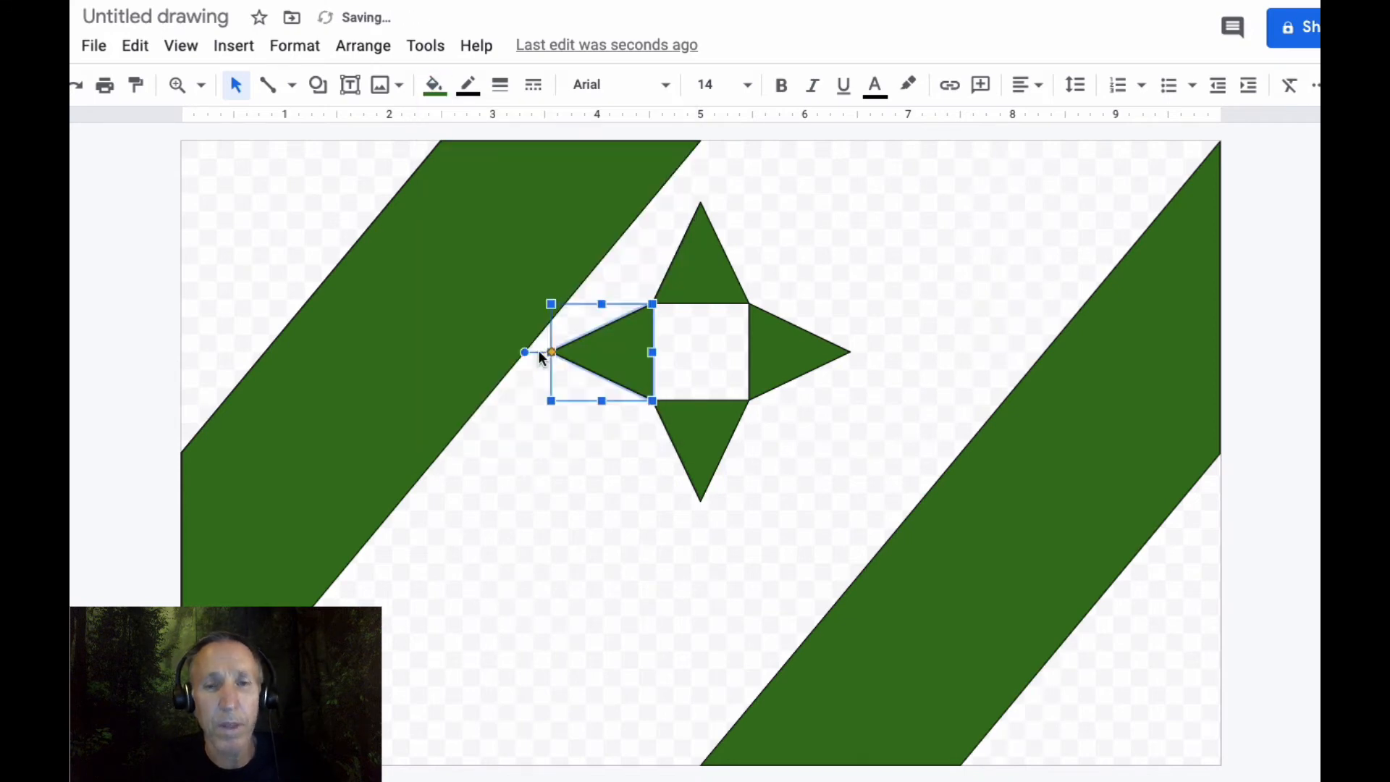
left_click(580, 462)
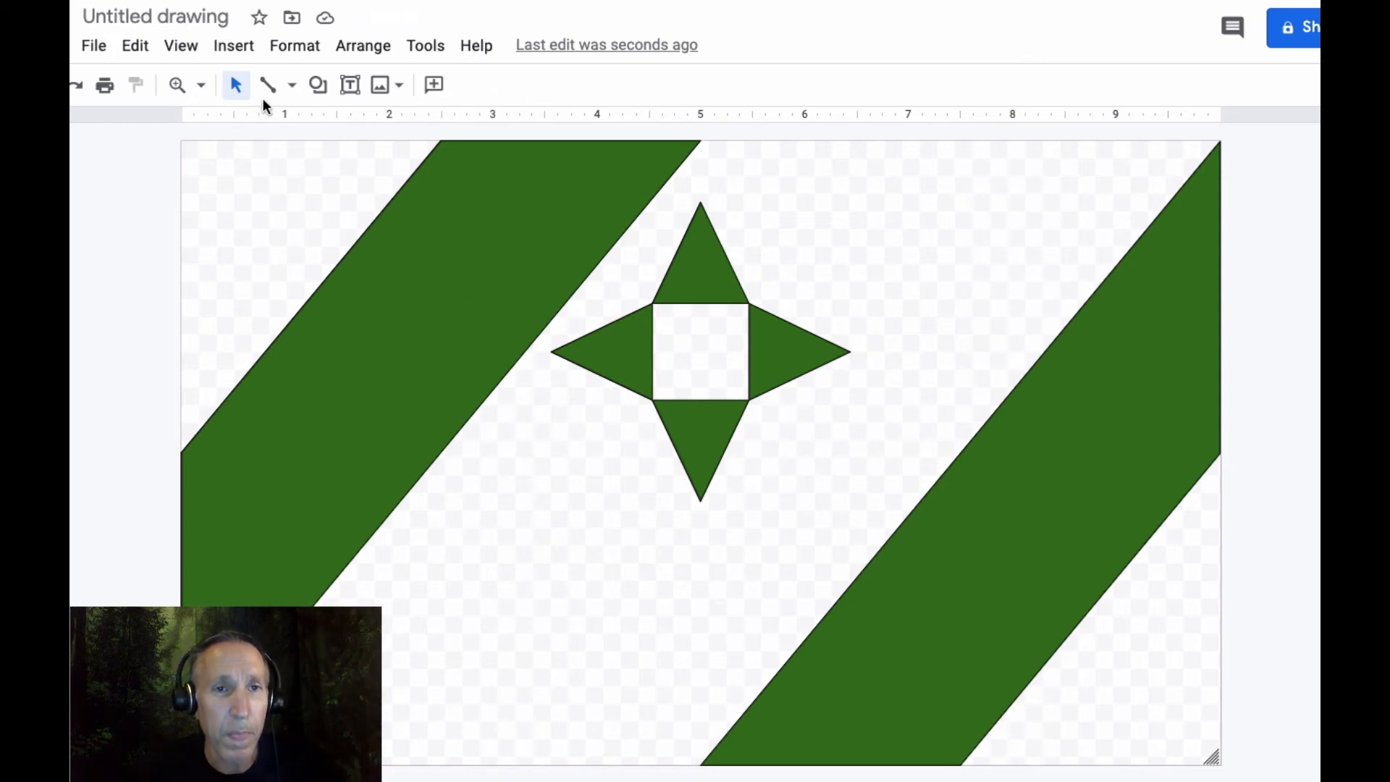
left_click(318, 85)
mouse_move(349, 128)
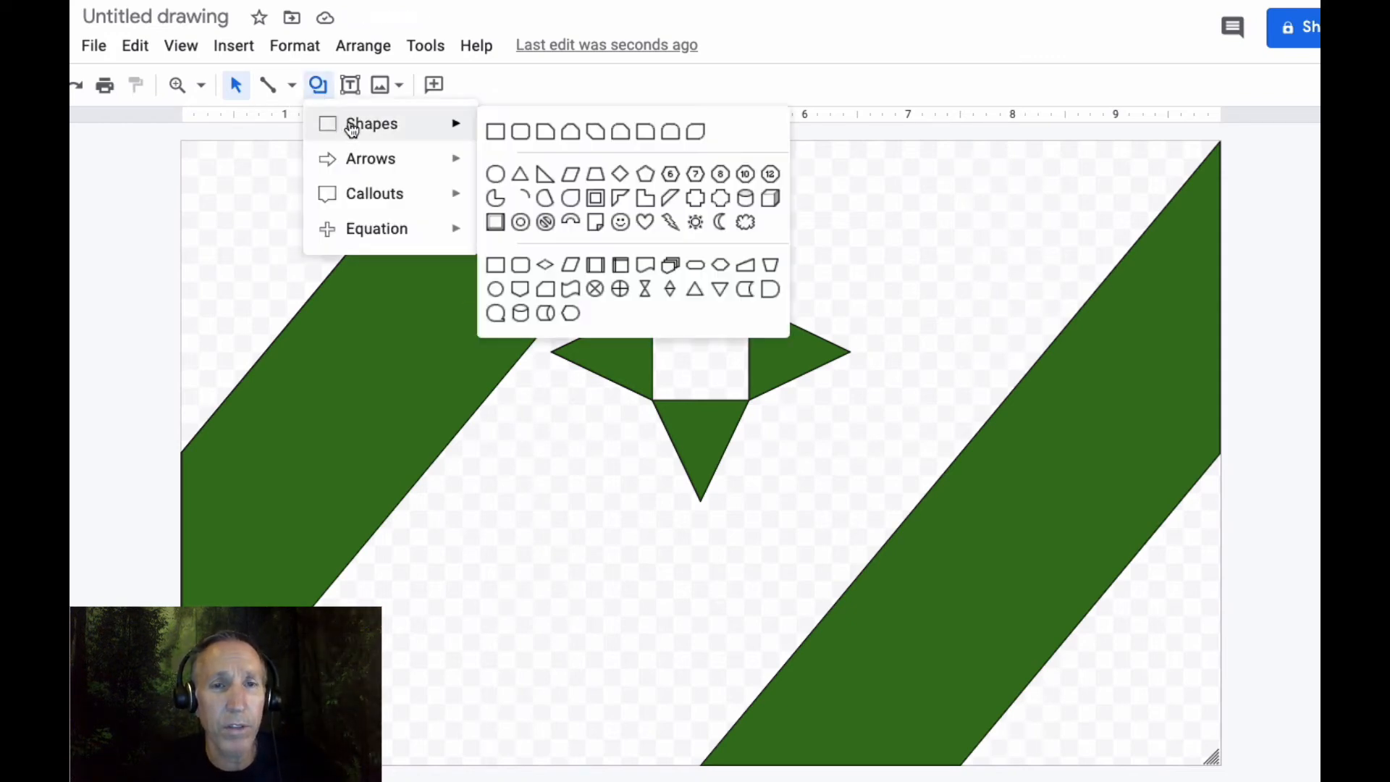
left_click(547, 177)
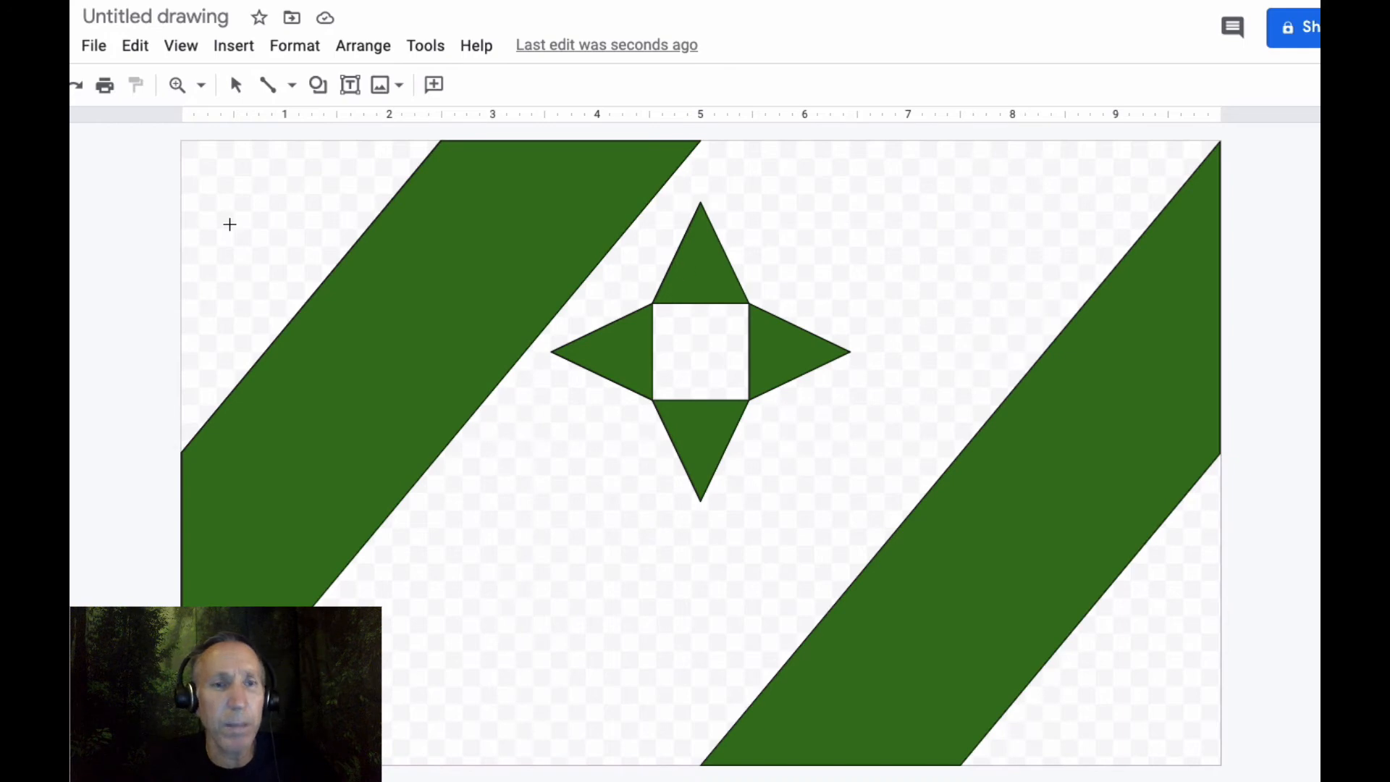
Draw a right triangle about 0.5 inch wide and 1 inch high, exactly covering the right half of the star's top point.
left_click(202, 87)
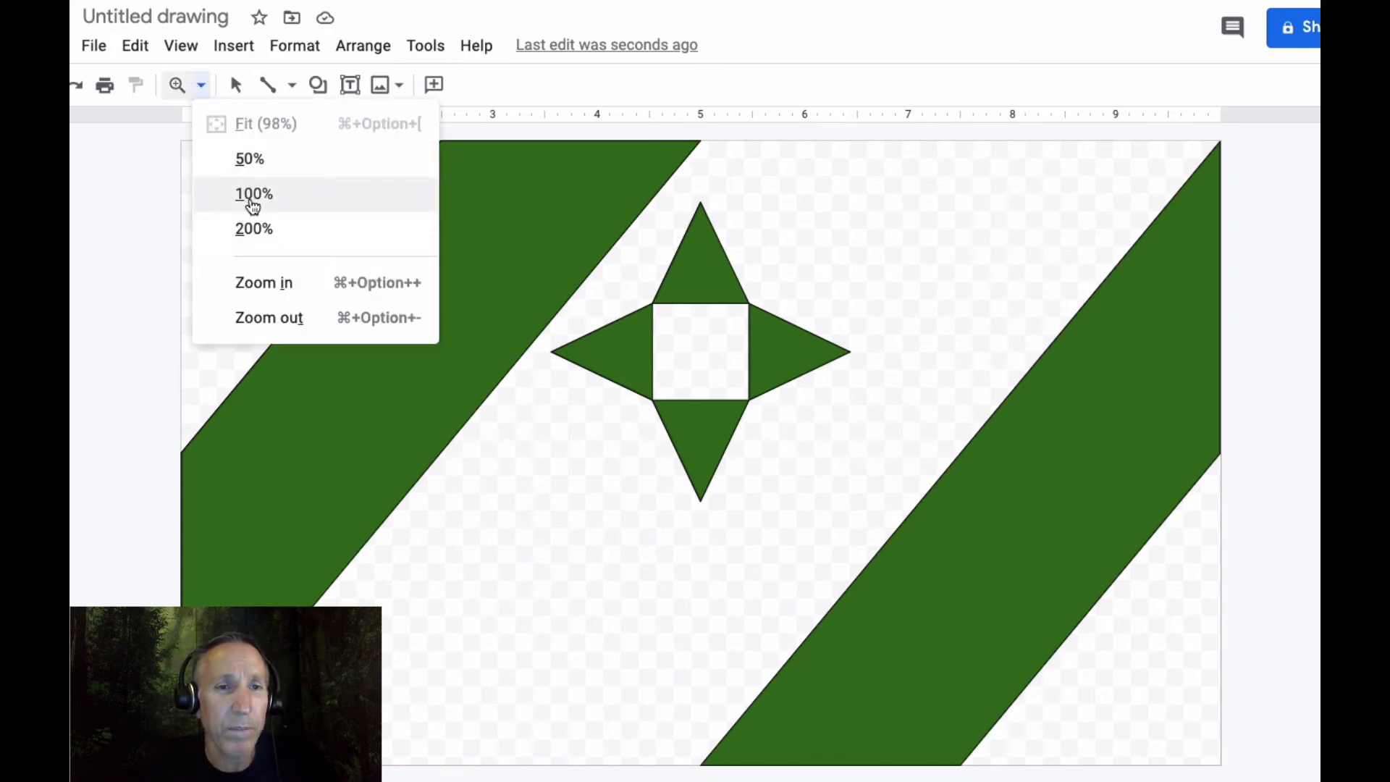
left_click(252, 197)
left_click(202, 87)
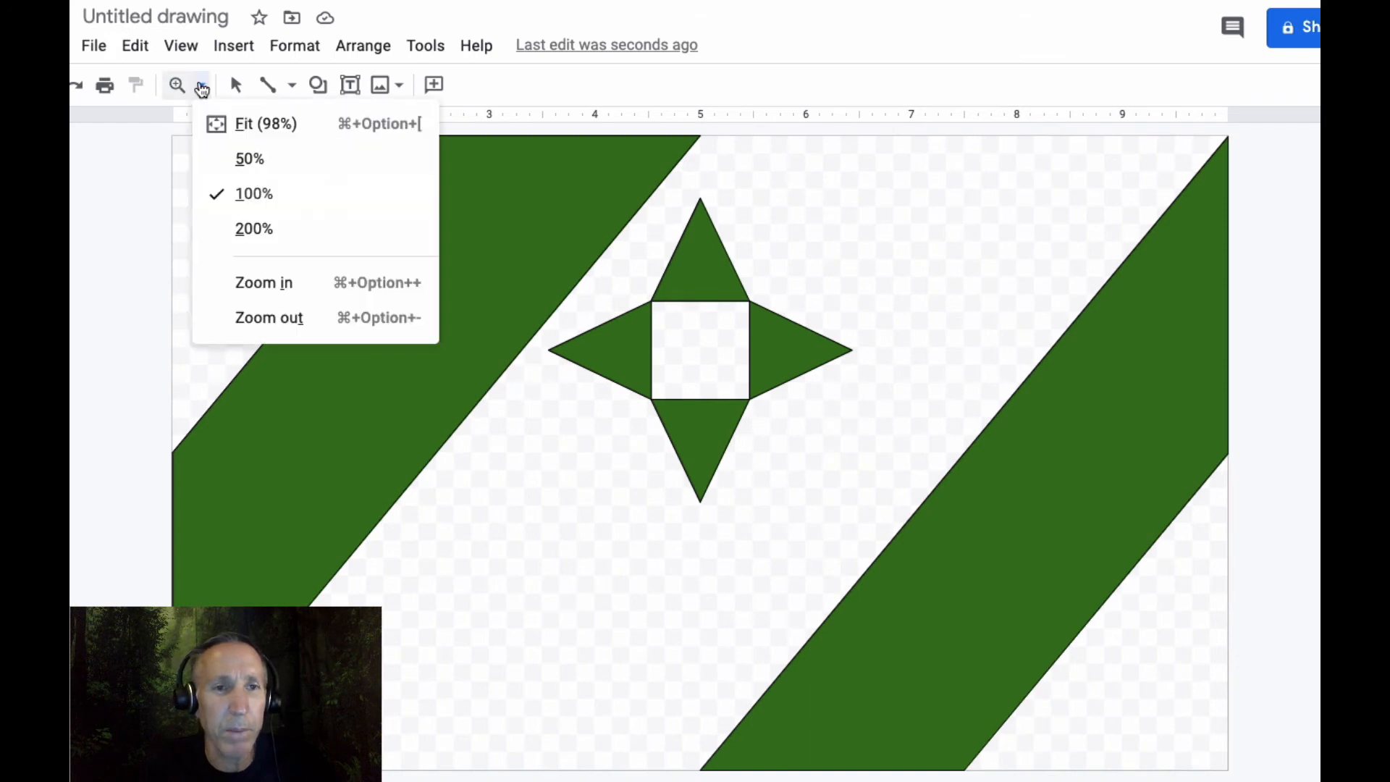
left_click(248, 222)
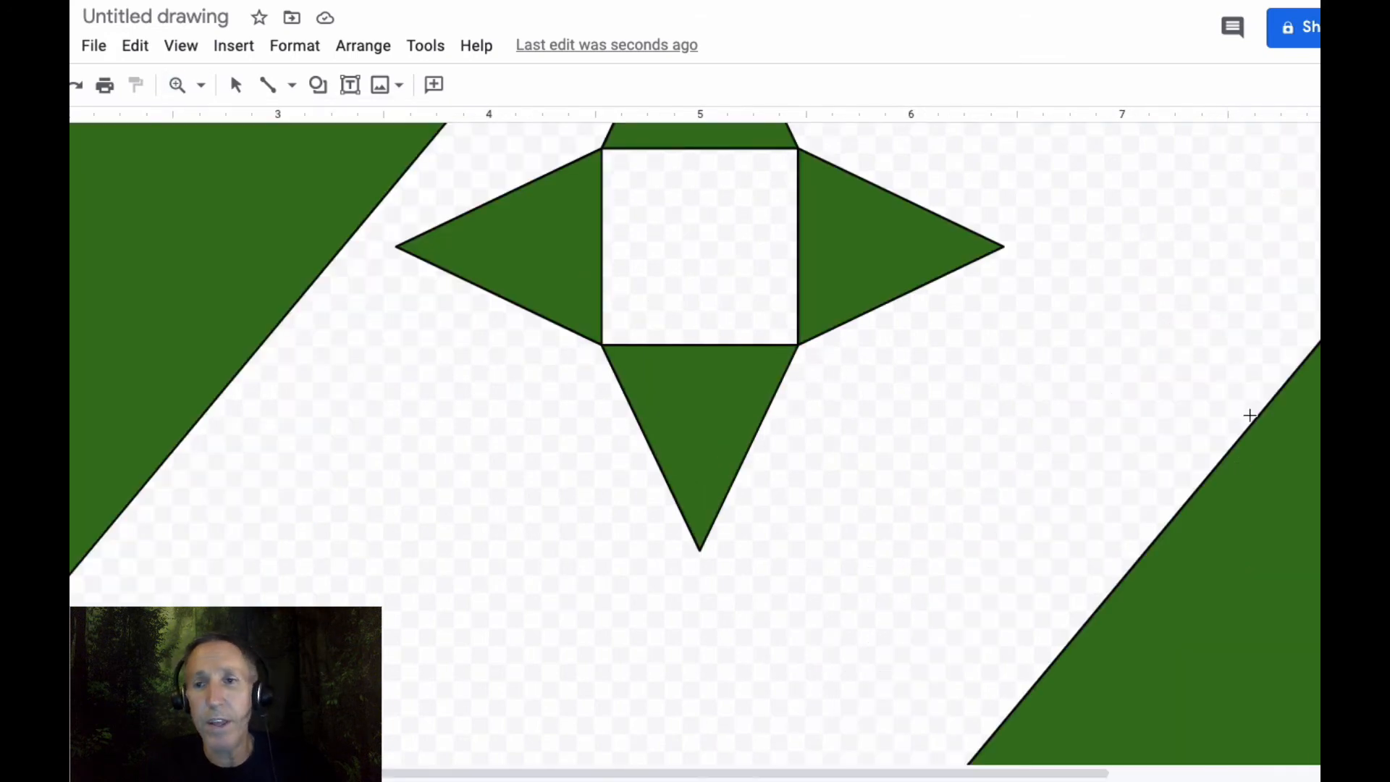
scroll(695, 444, "up", 5)
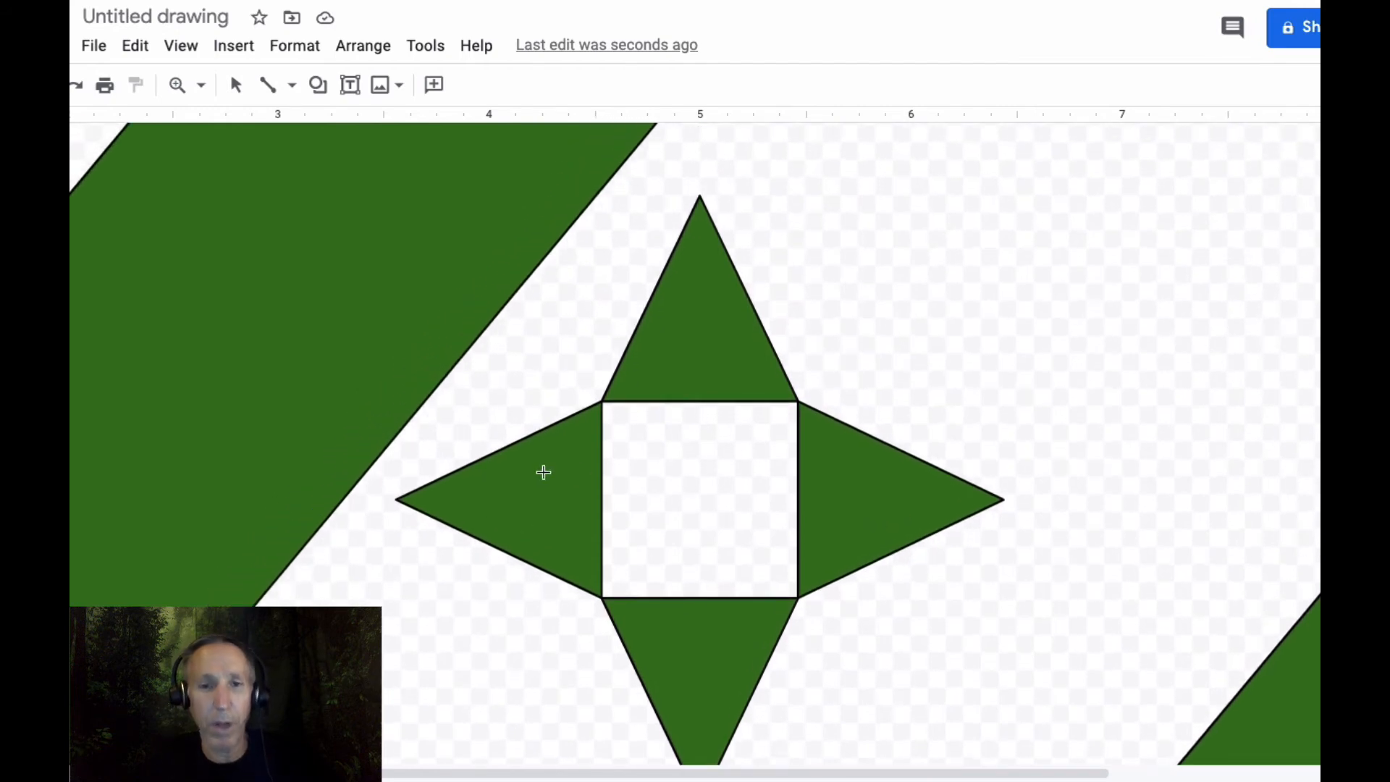
left_click(233, 45)
mouse_move(337, 159)
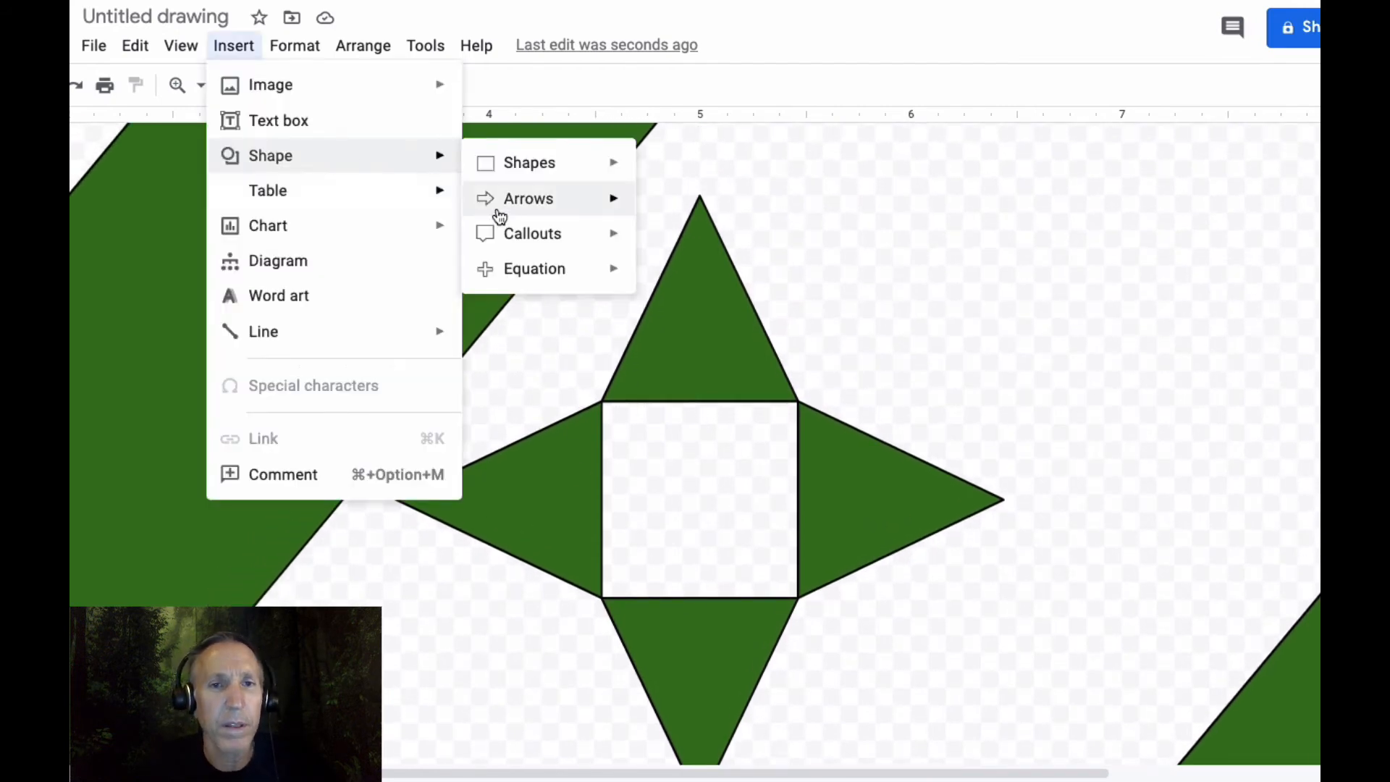
mouse_move(536, 179)
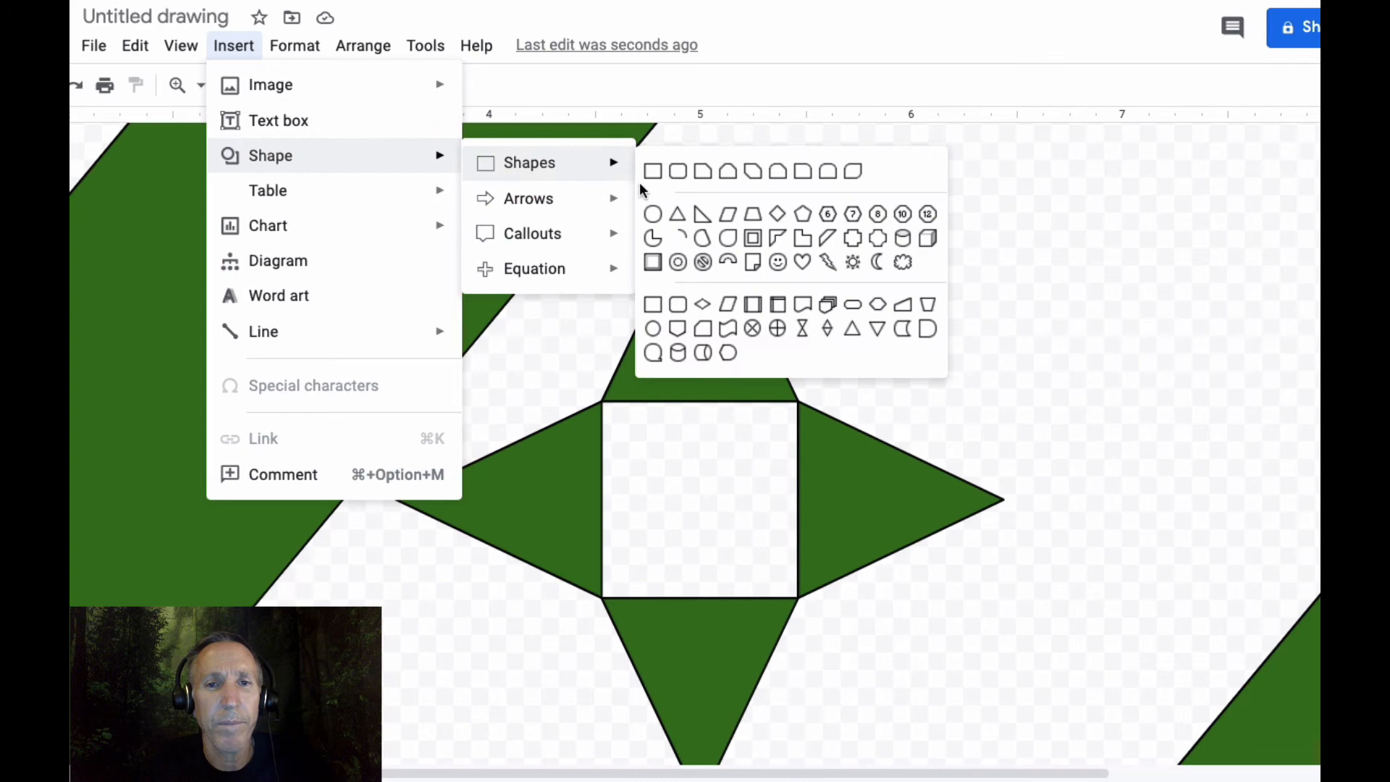
left_click(699, 221)
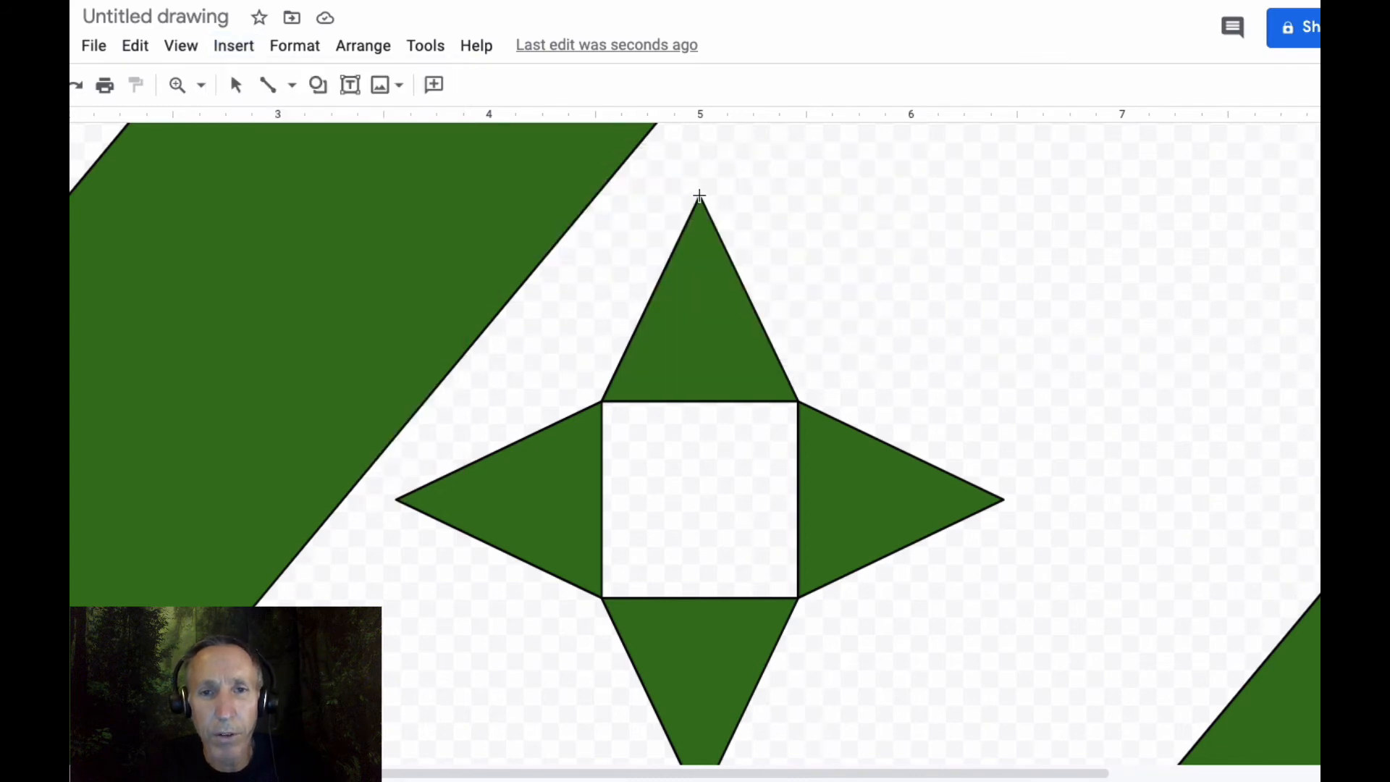
left_click_drag(711, 236, 794, 397)
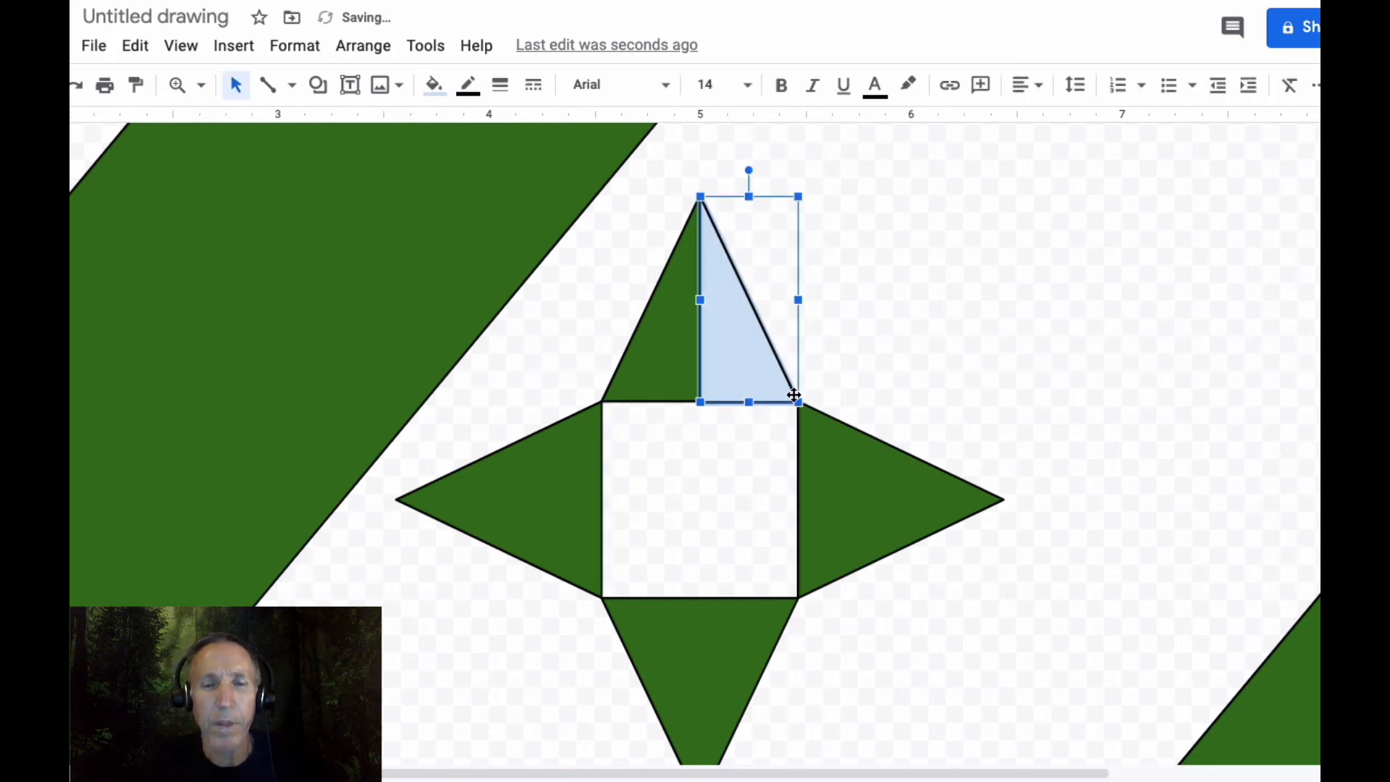
Fill the new right triangle with solid black and duplicate it three times.
left_click(434, 86)
left_click(444, 203)
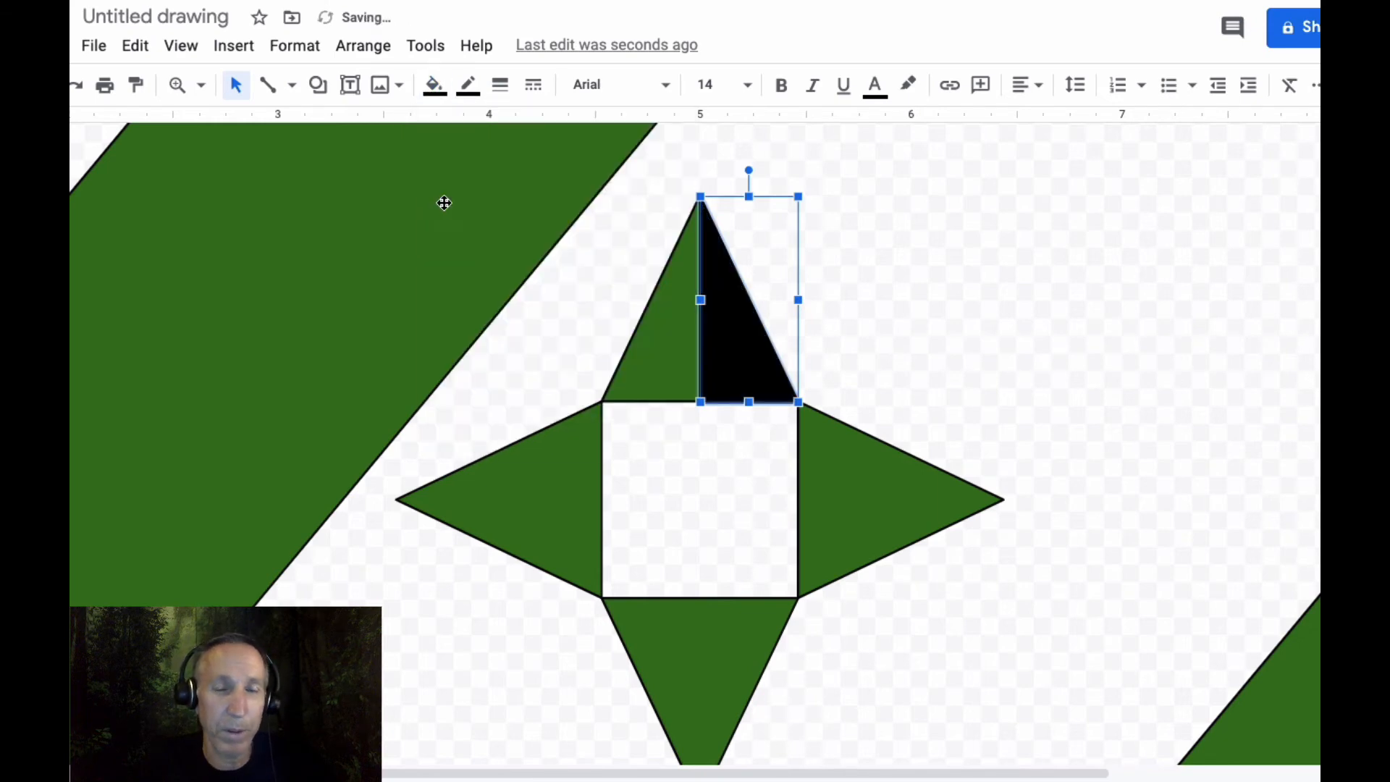
key("ctrl+d")
key("ctrl+d")
key("ctrl+d")
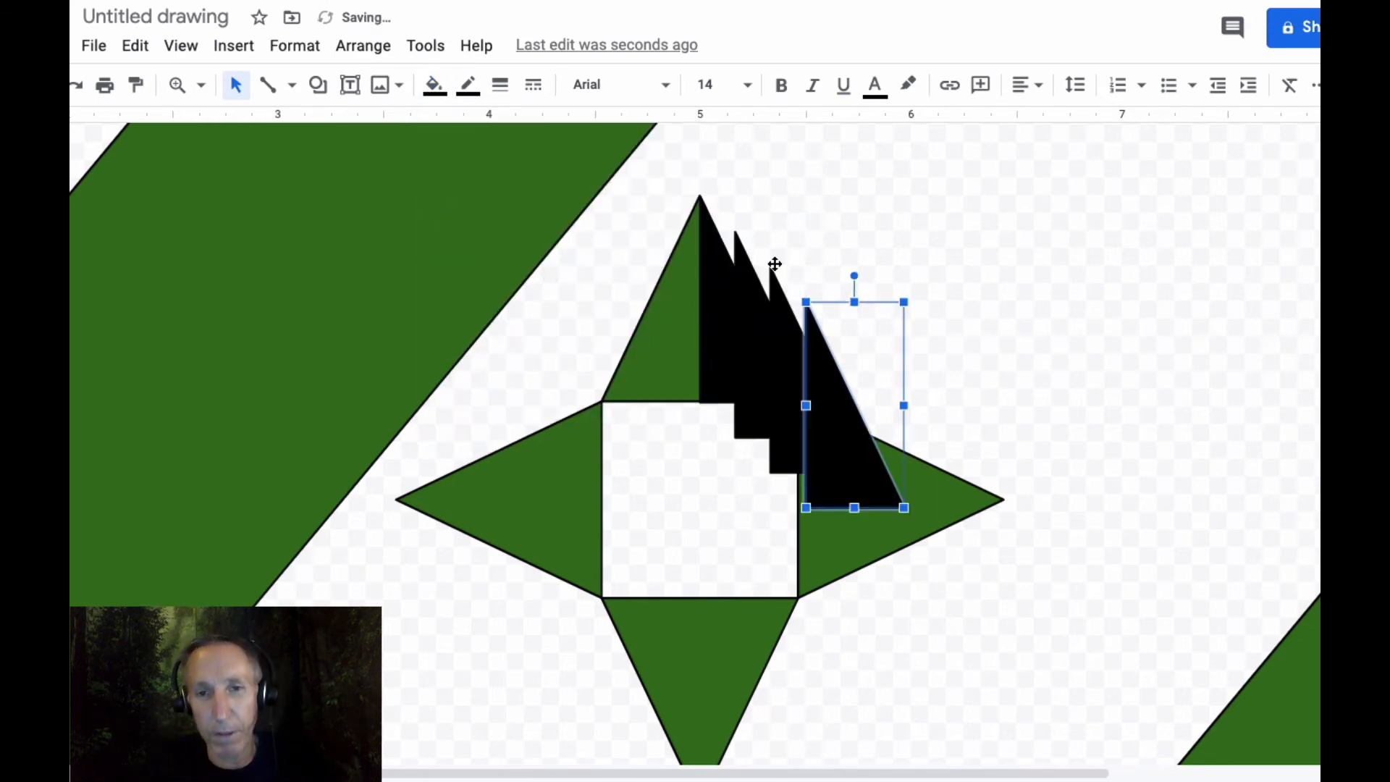
Spread the three black triangle copies out, one over each of the star's left, bottom and right points.
left_click_drag(847, 466, 515, 461)
left_click_drag(797, 373, 636, 604)
left_click_drag(763, 391, 901, 514)
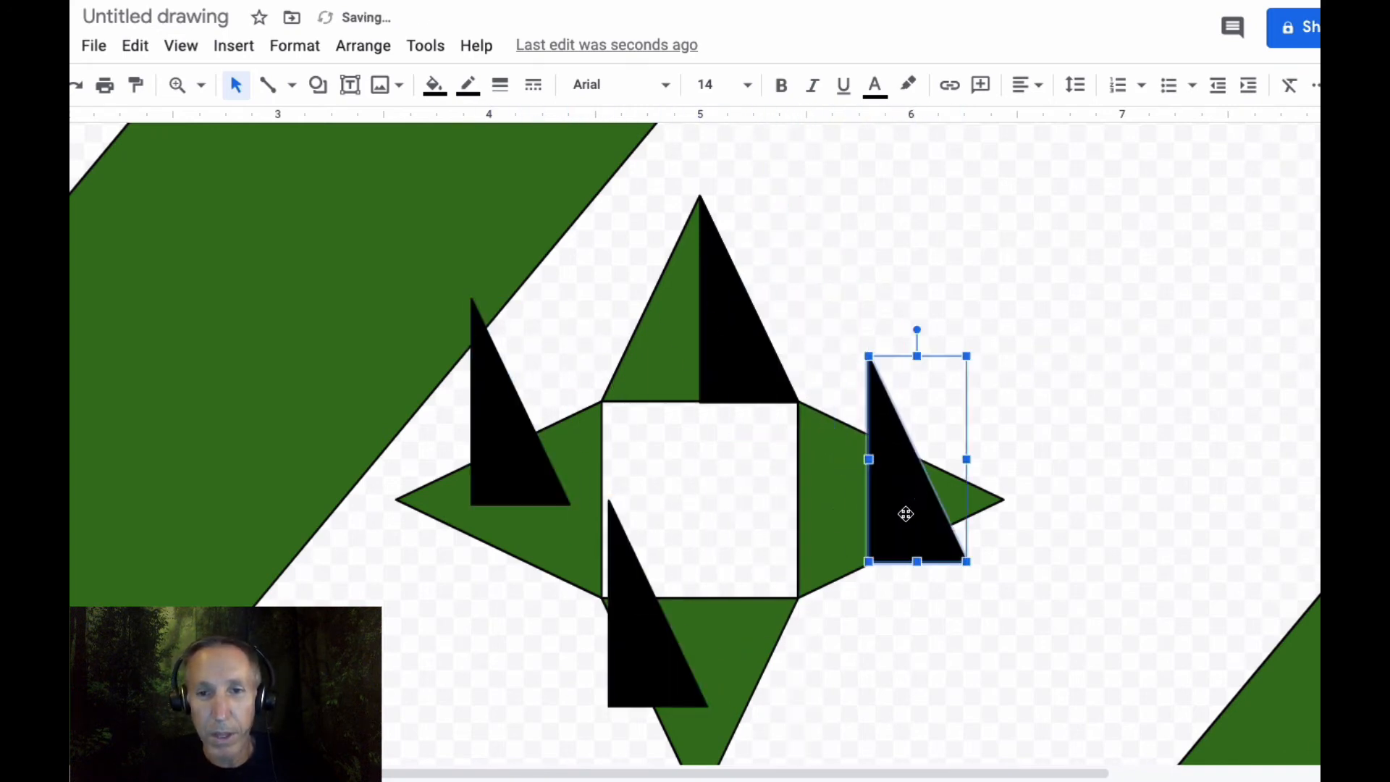
Rotate the right-hand black triangle clockwise by 90° and fit it over the lower half of the star's right point.
right_click(919, 490)
mouse_move(1010, 558)
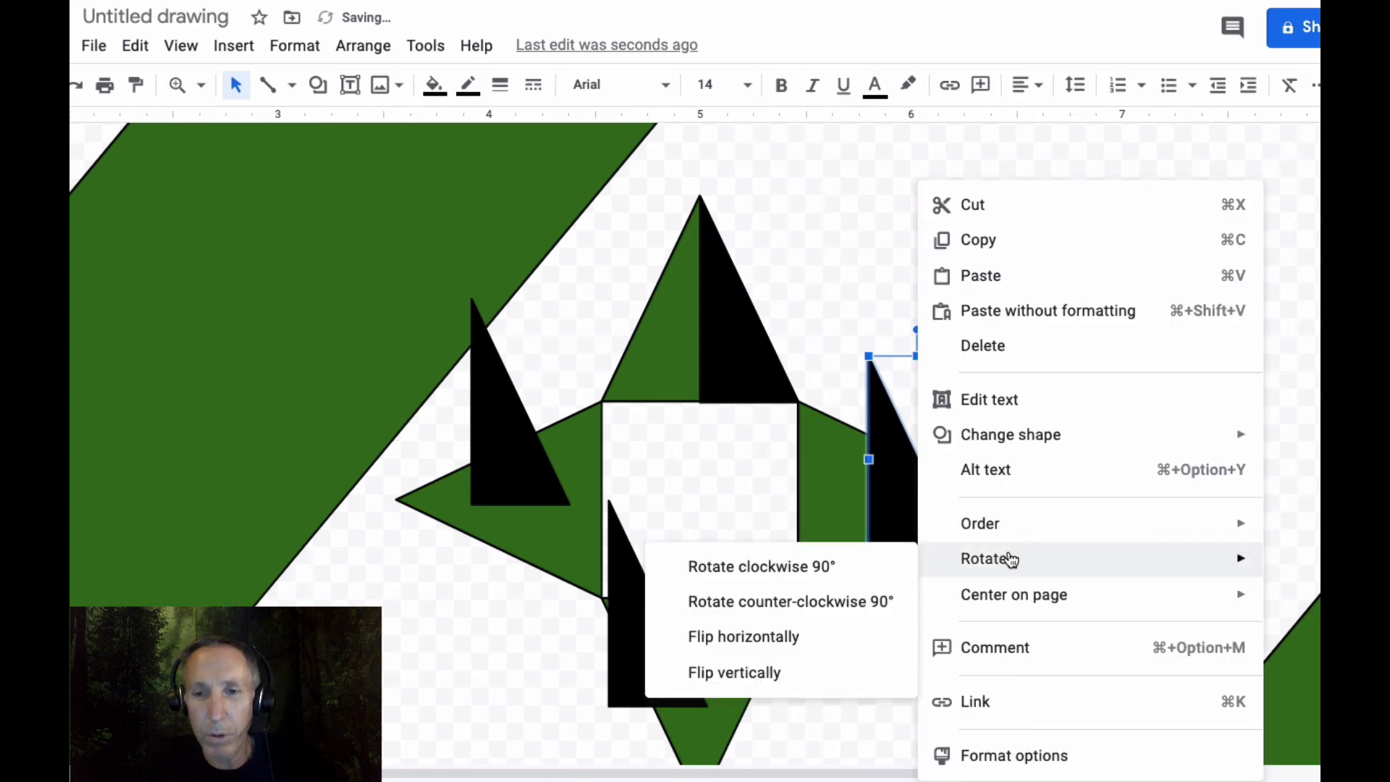
left_click(874, 565)
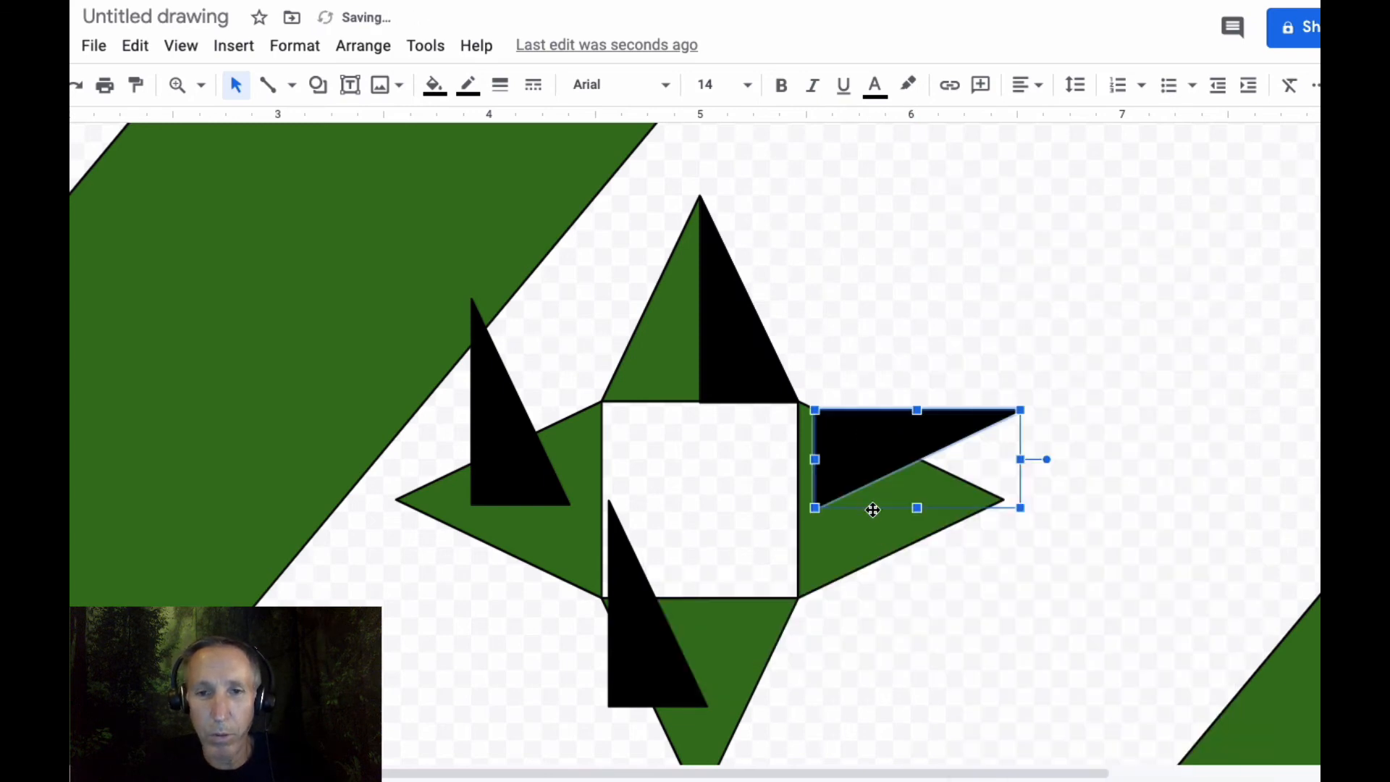
left_click_drag(862, 464, 850, 552)
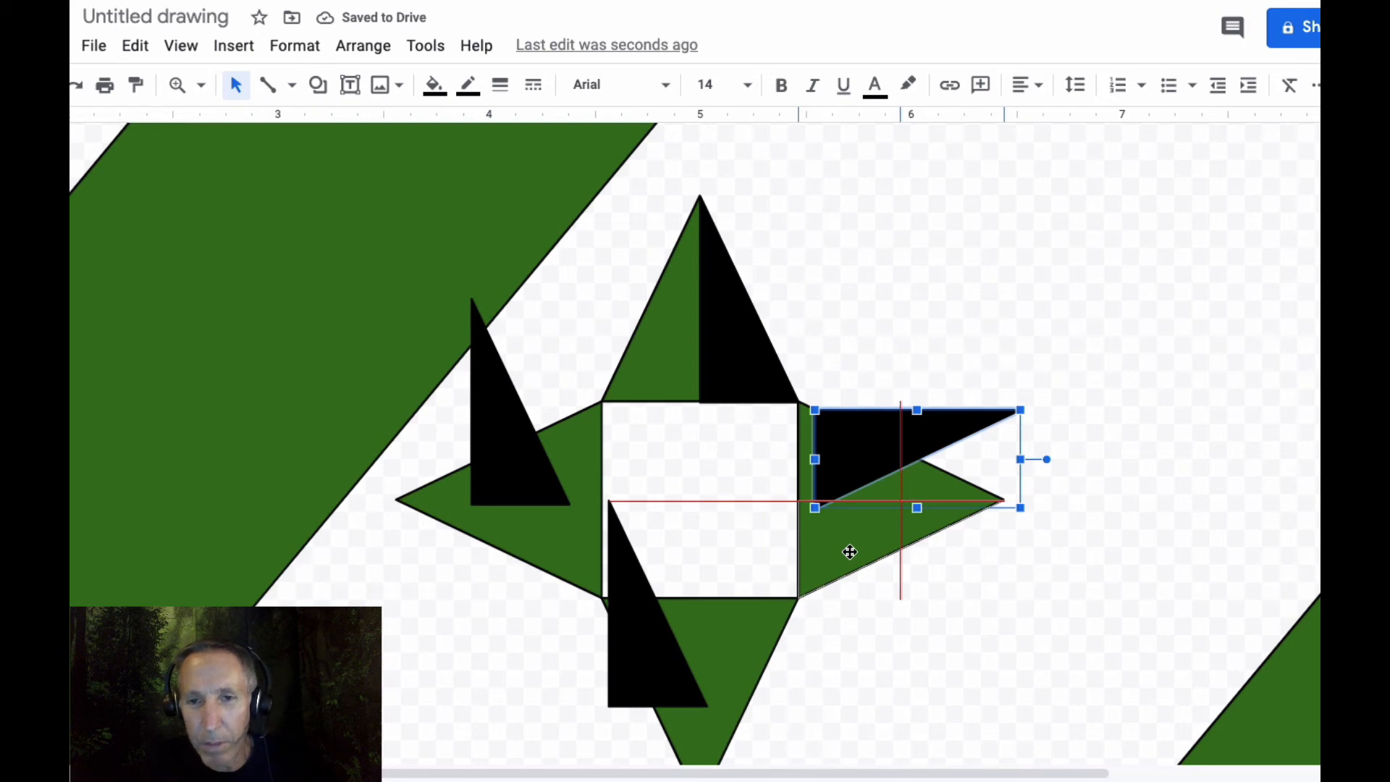
left_click_drag(850, 551, 850, 552)
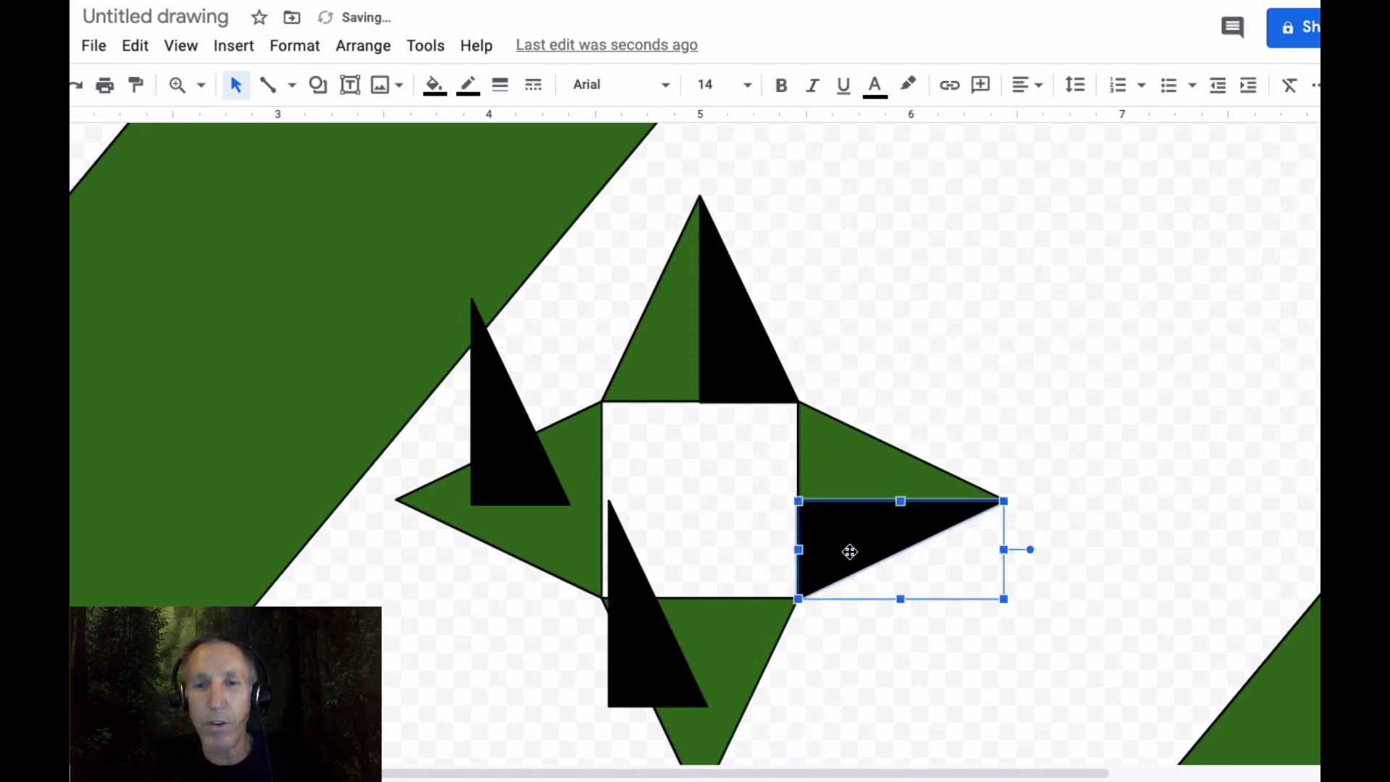
Rotate the bottom black triangle clockwise by 90° twice and fit it over the left half of the star's bottom point.
left_click(635, 623)
right_click(636, 627)
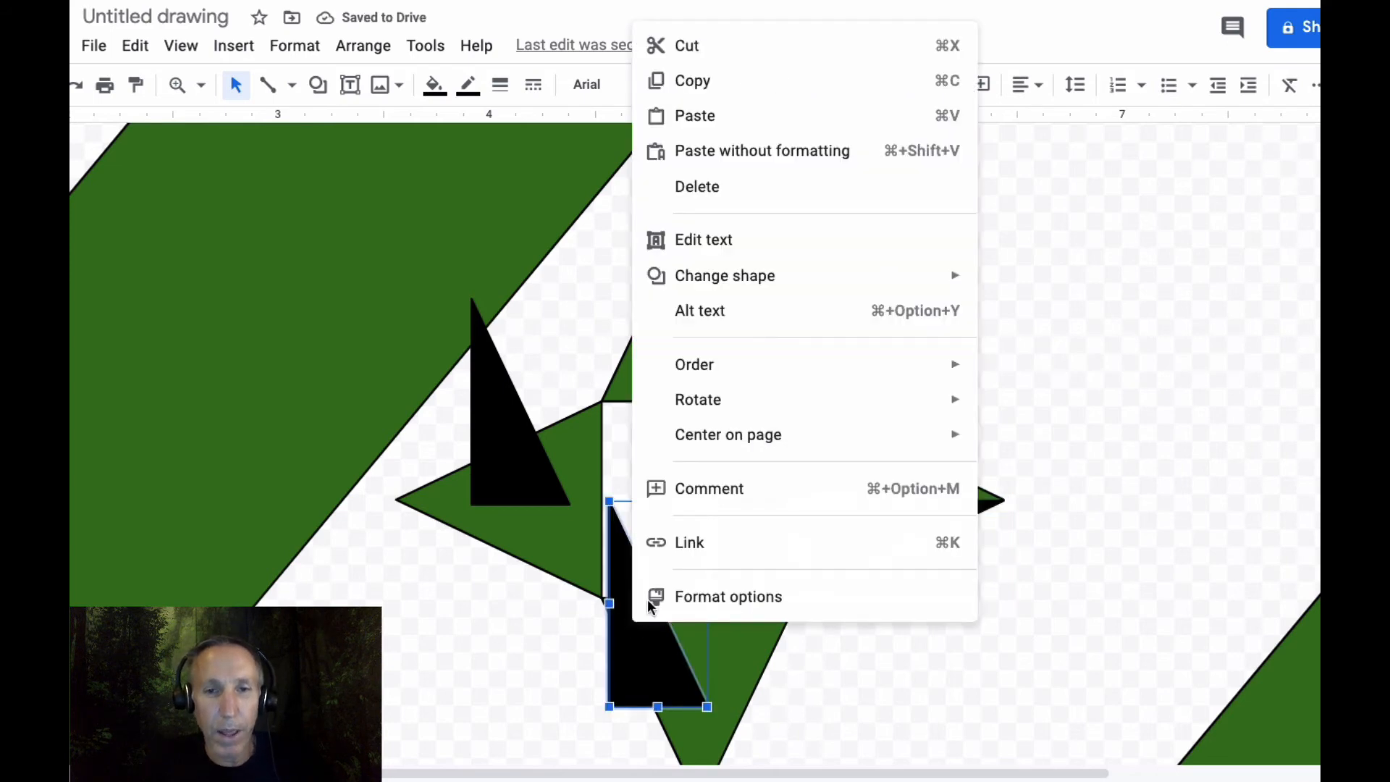
mouse_move(735, 377)
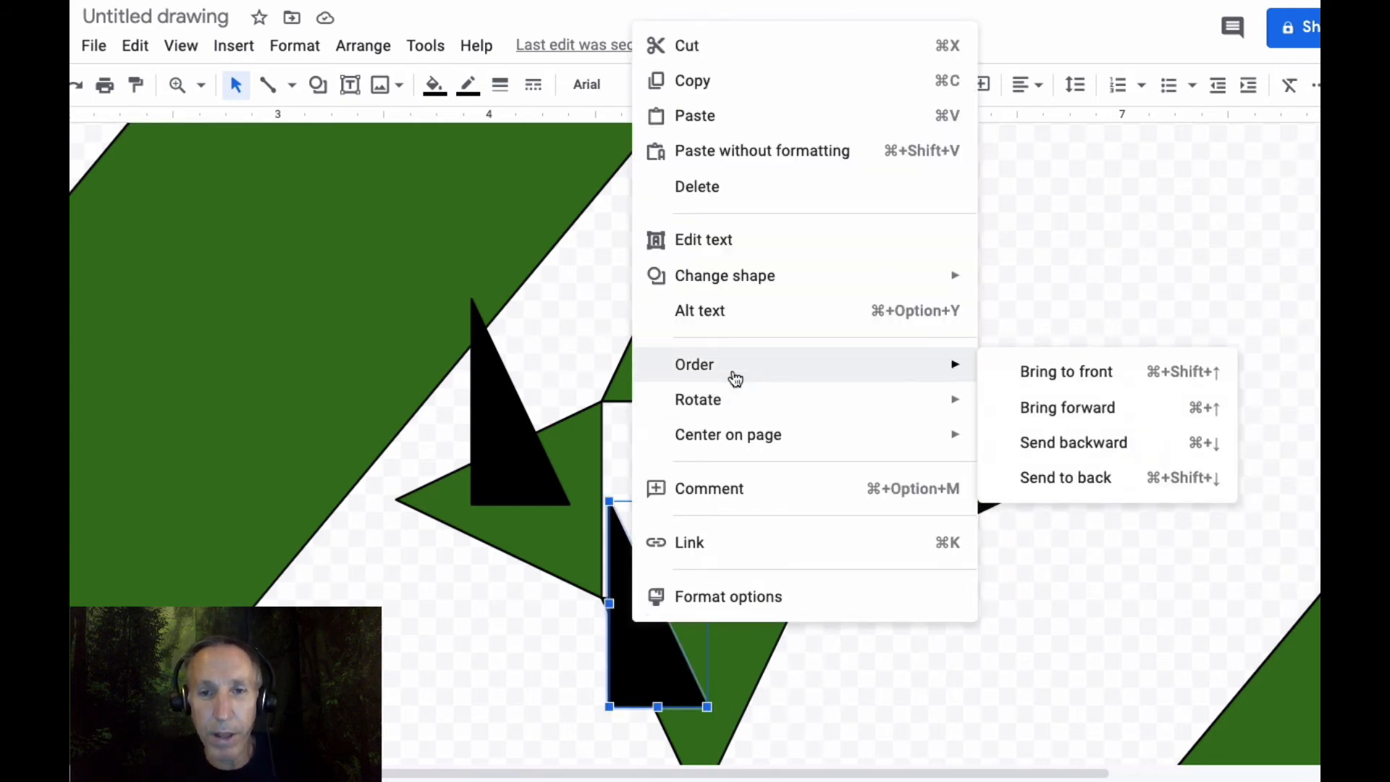
mouse_move(891, 400)
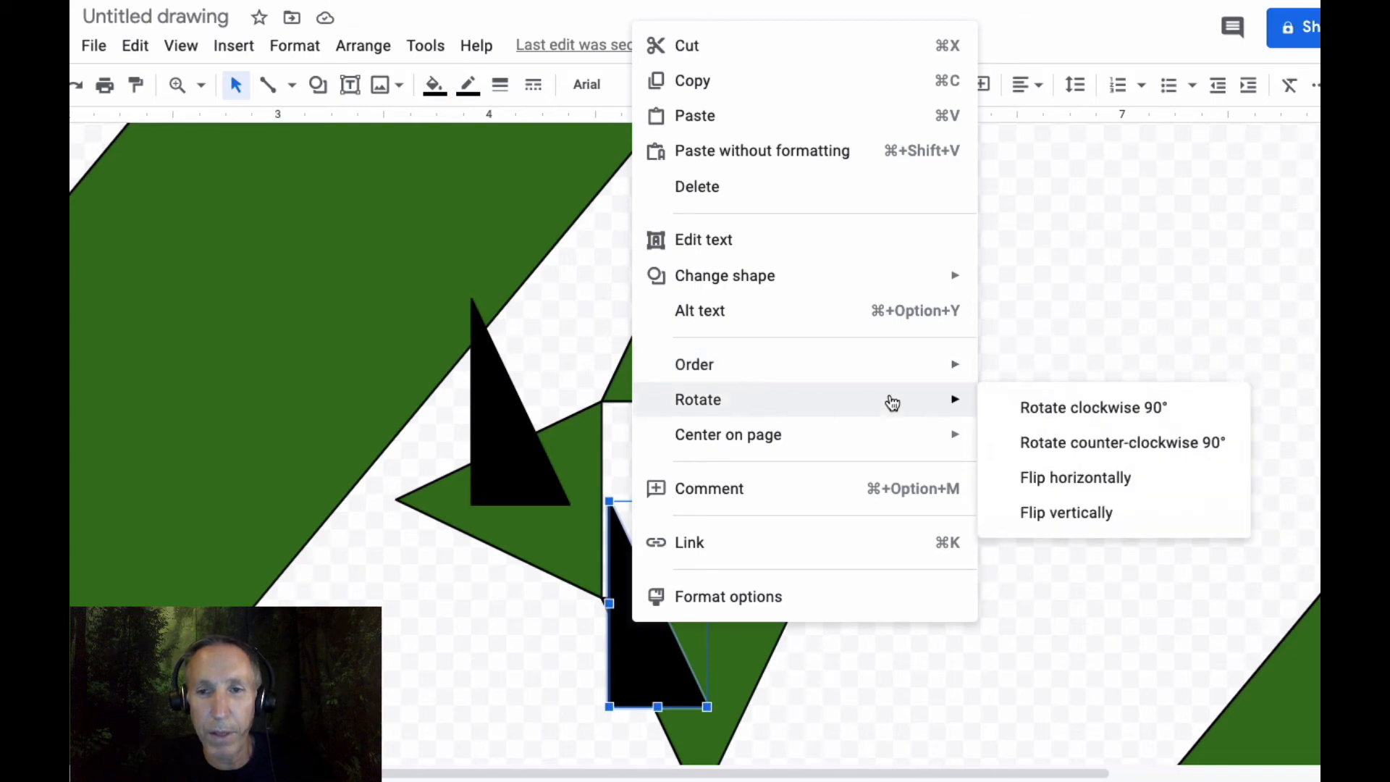
left_click(1078, 410)
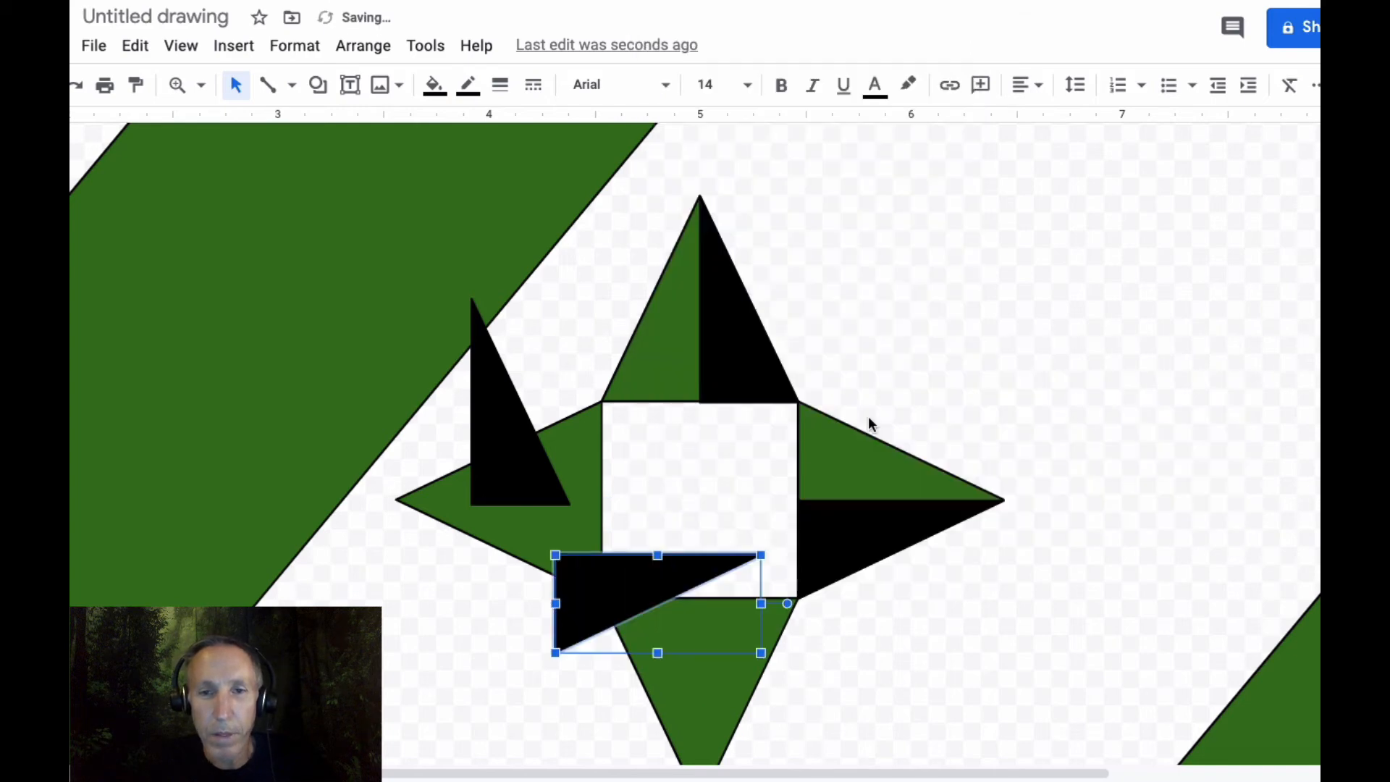
right_click(662, 579)
mouse_move(699, 567)
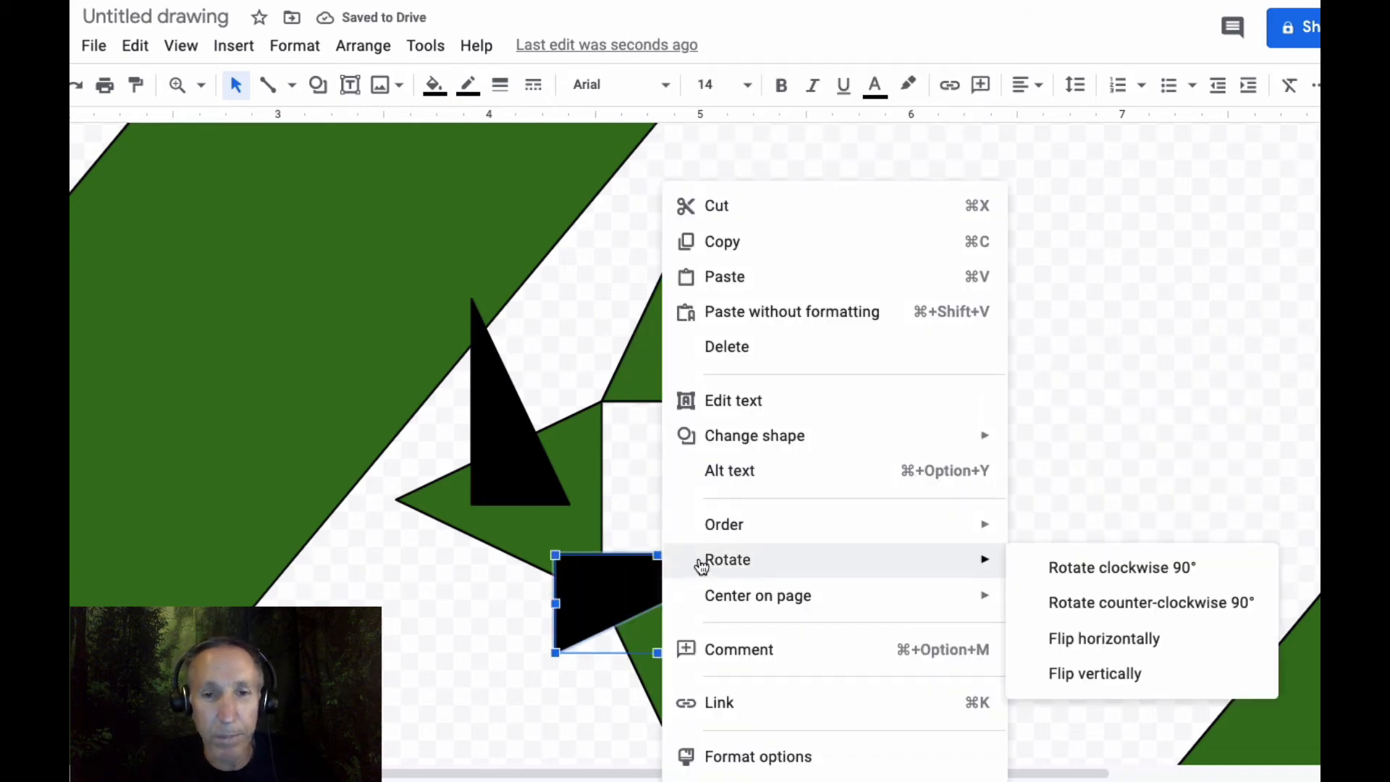
left_click(1006, 578)
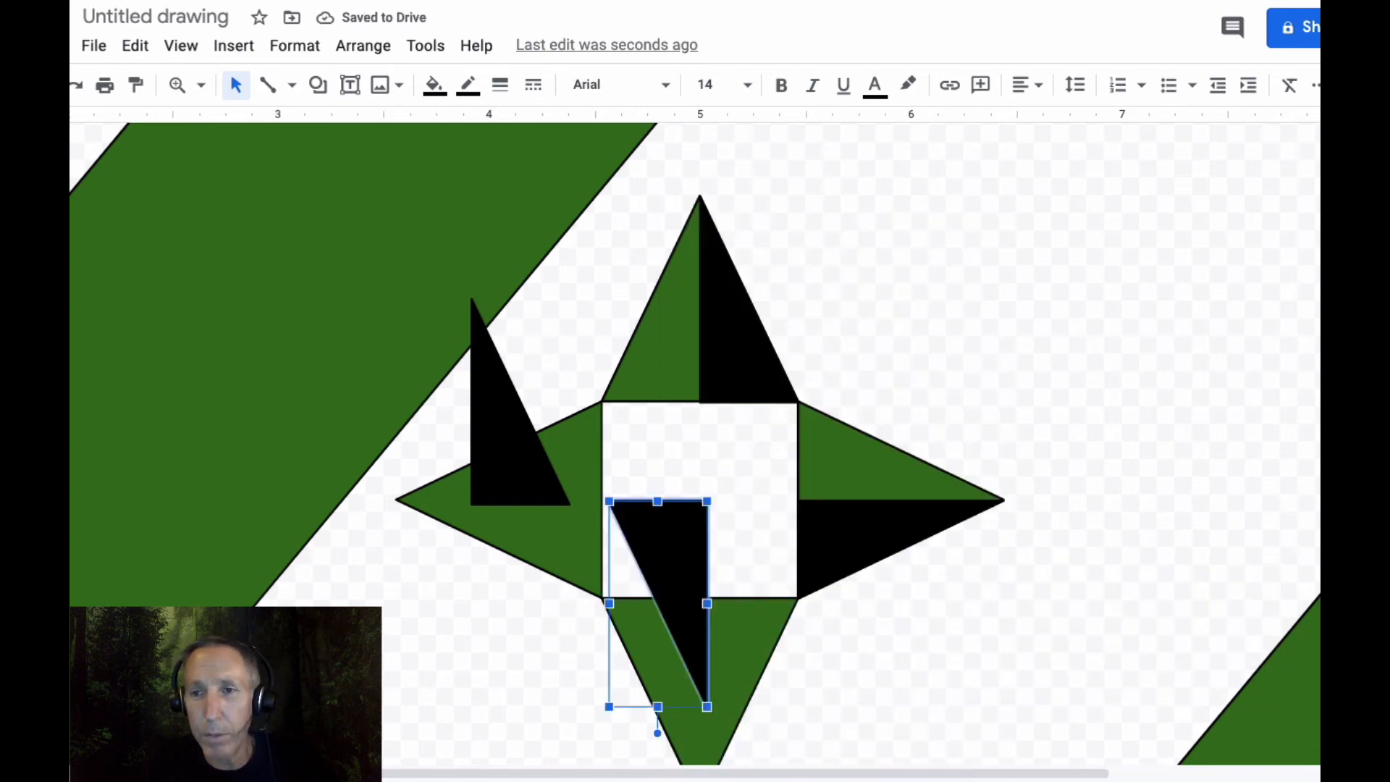
scroll(658, 618, "down", 3)
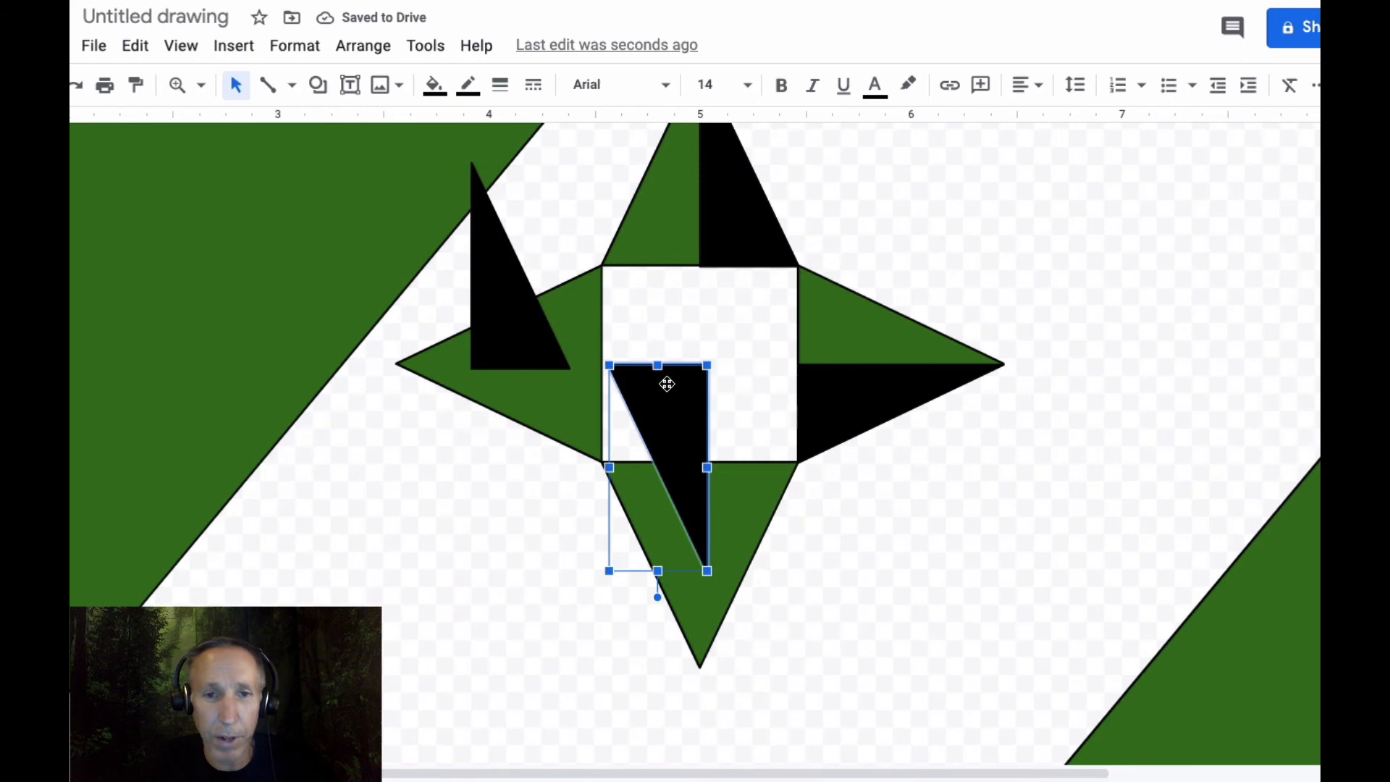
left_click_drag(666, 384, 662, 495)
left_click(501, 487)
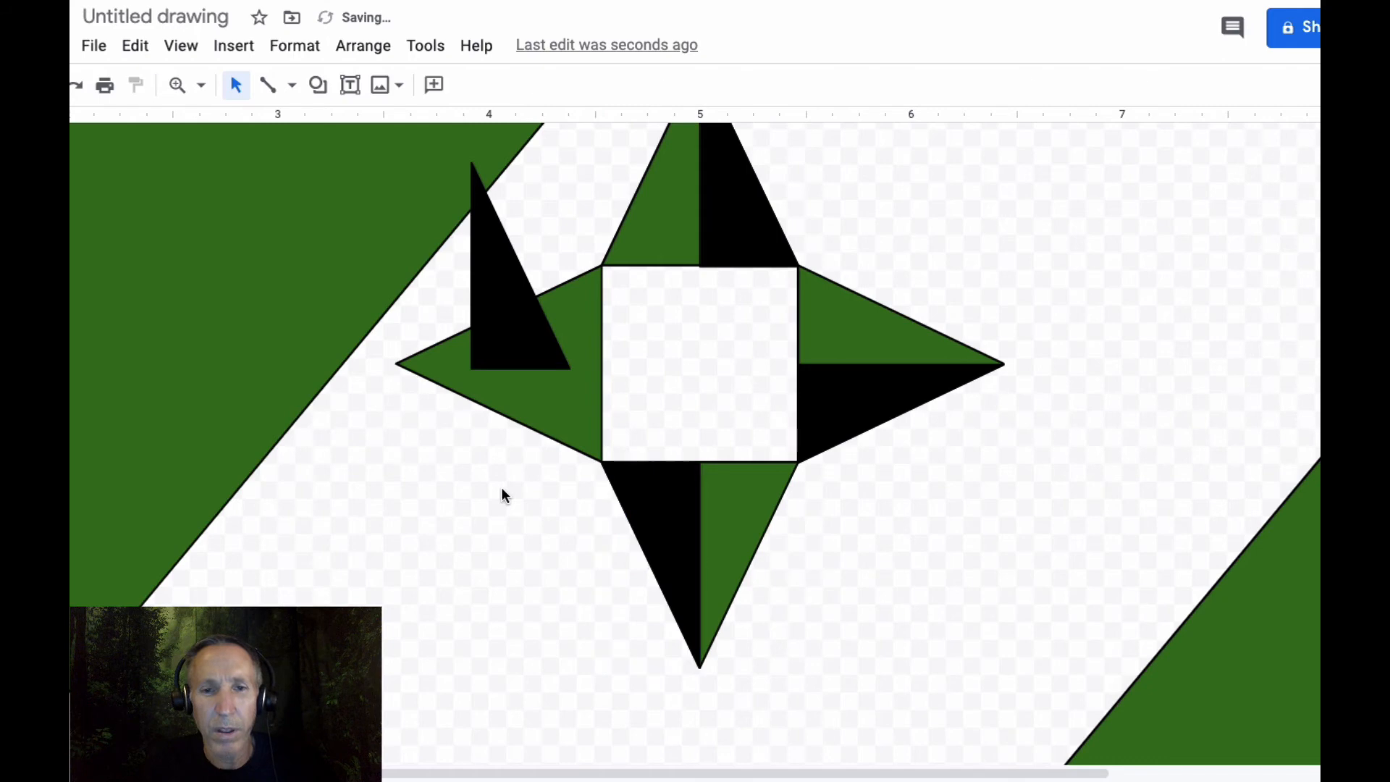
Rotate the remaining black triangle counter-clockwise by 90° and fit it over the upper half of the star's left point.
left_click(502, 327)
right_click(502, 328)
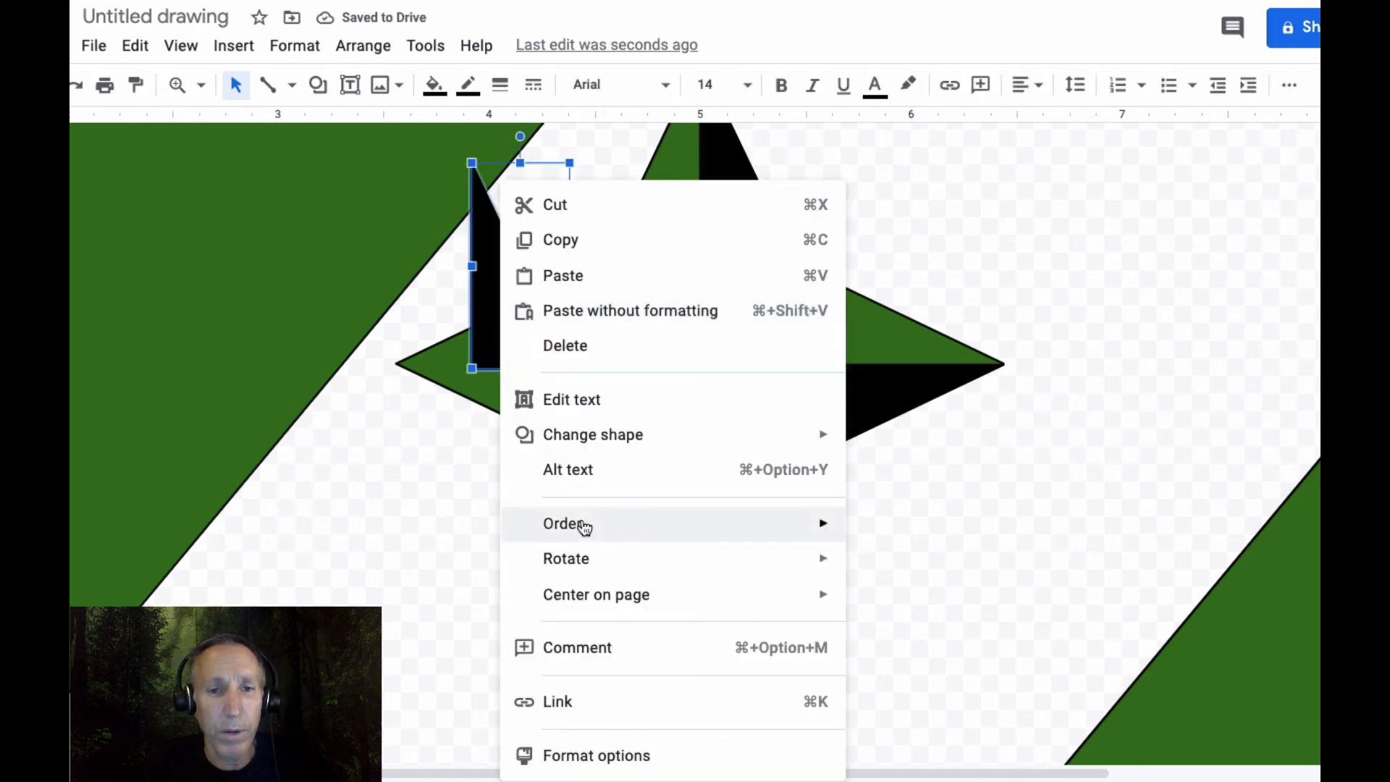
mouse_move(659, 560)
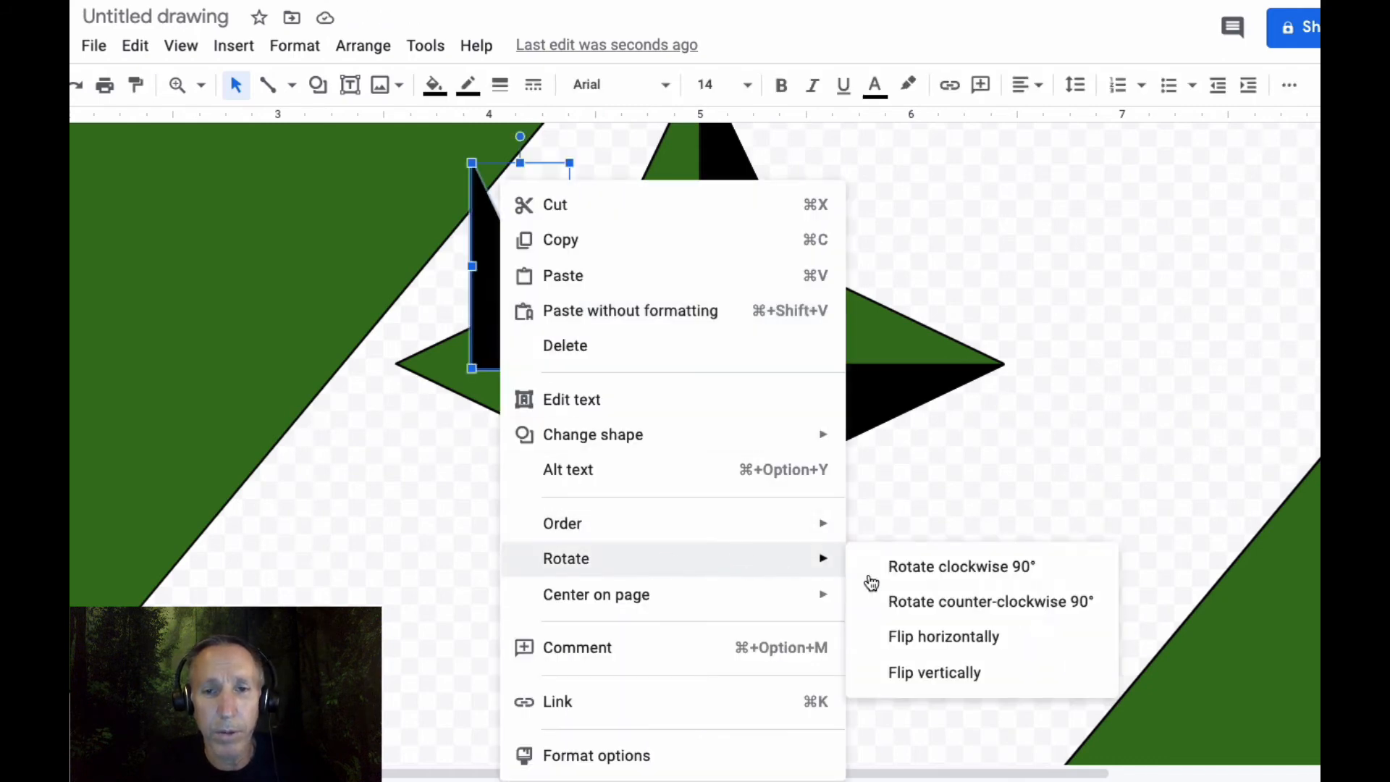
left_click(911, 613)
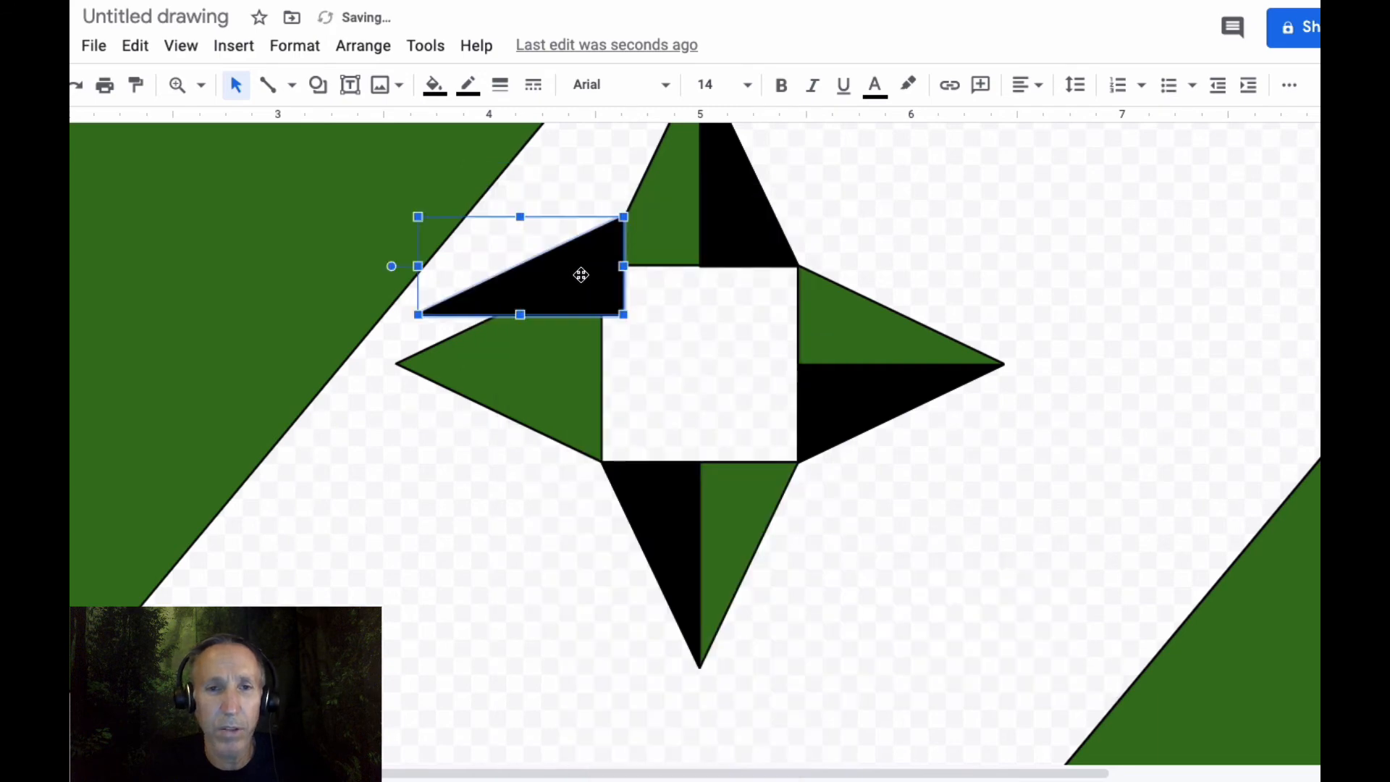
left_click_drag(569, 297, 556, 331)
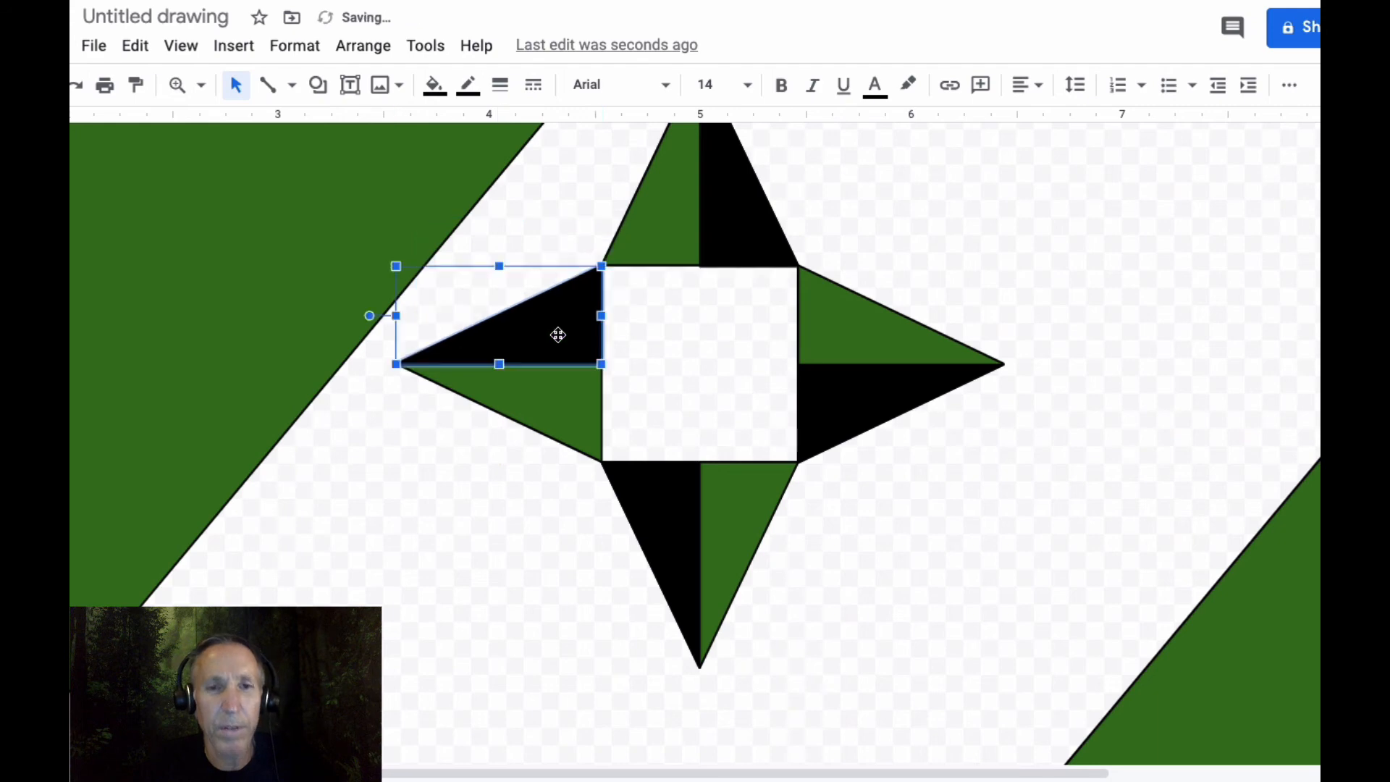
left_click(488, 519)
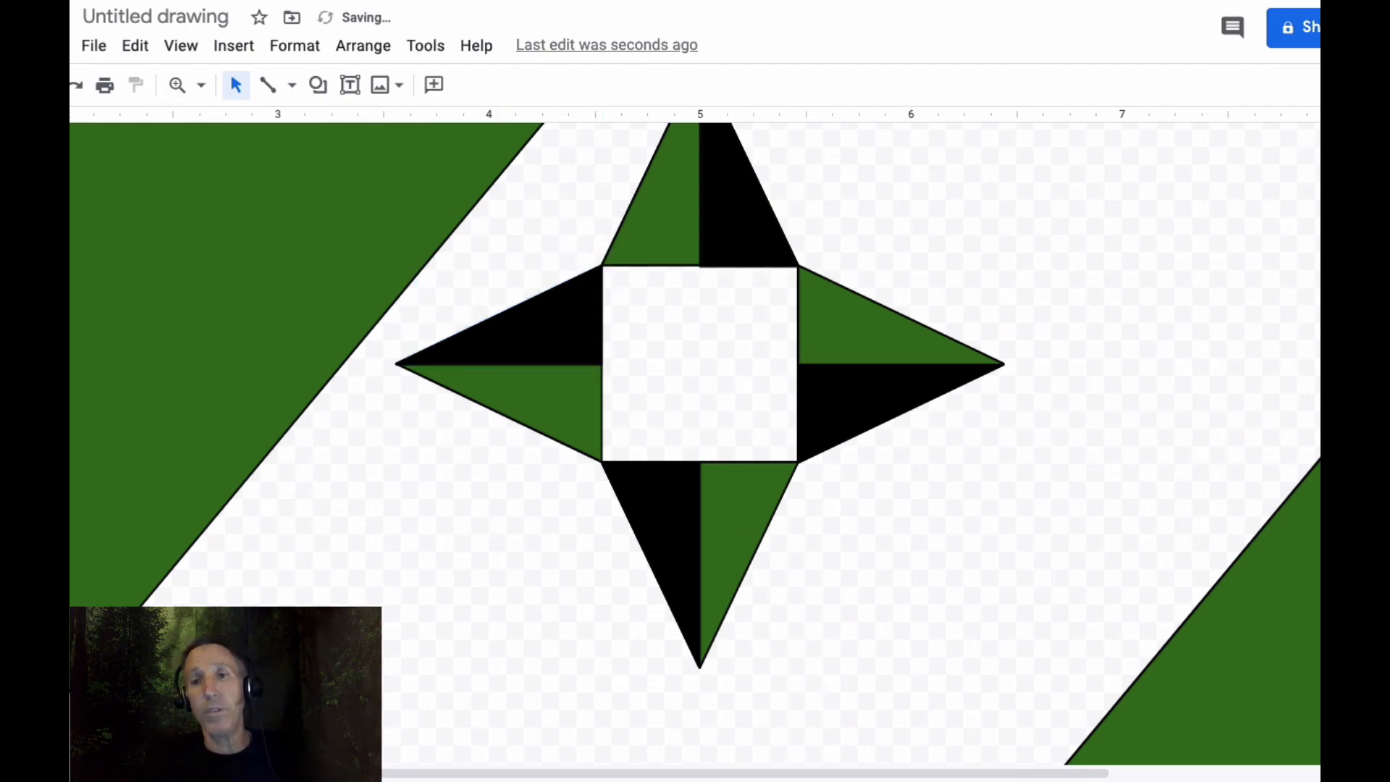
Draw a square about 0.9 inch wide filling the star's empty centre and fill it with the same dark green.
scroll(695, 441, "up", 3)
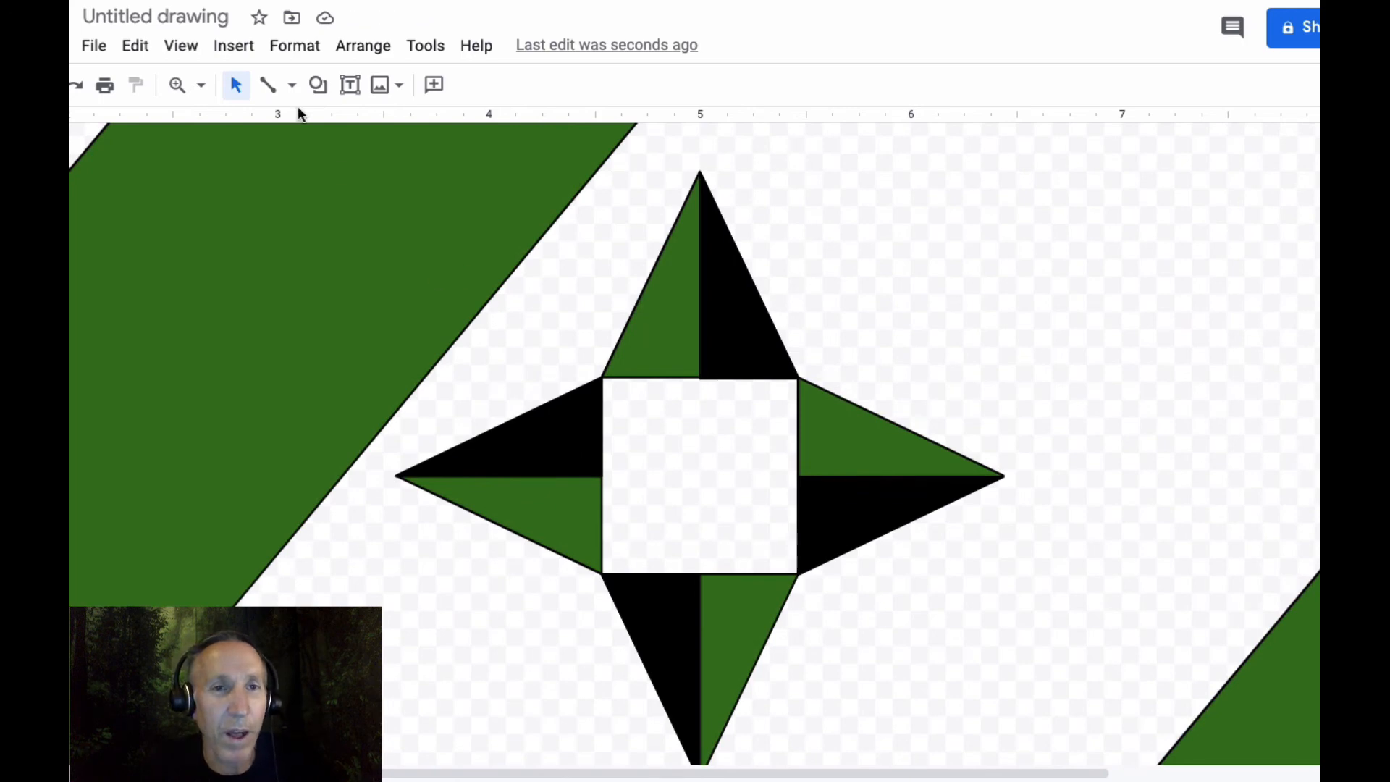
left_click(318, 85)
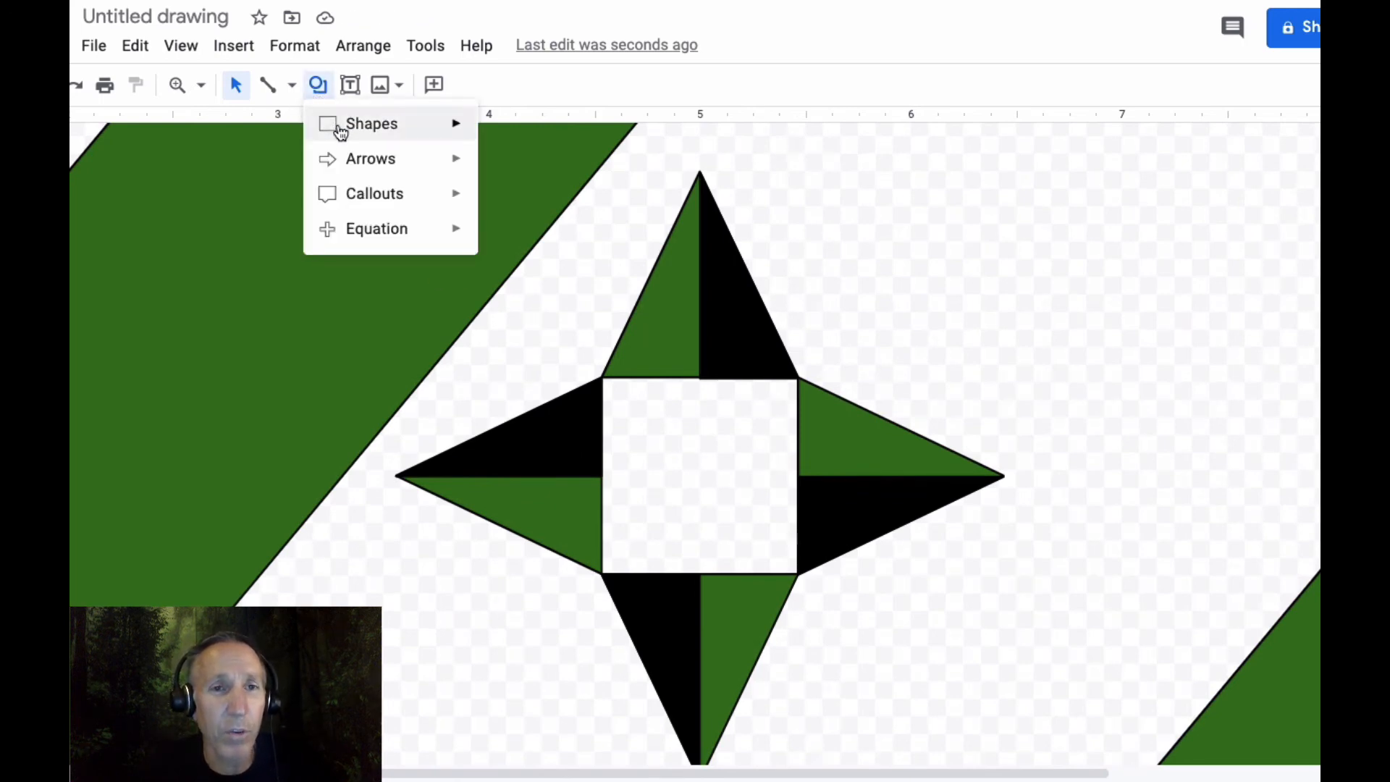
mouse_move(340, 130)
left_click(499, 267)
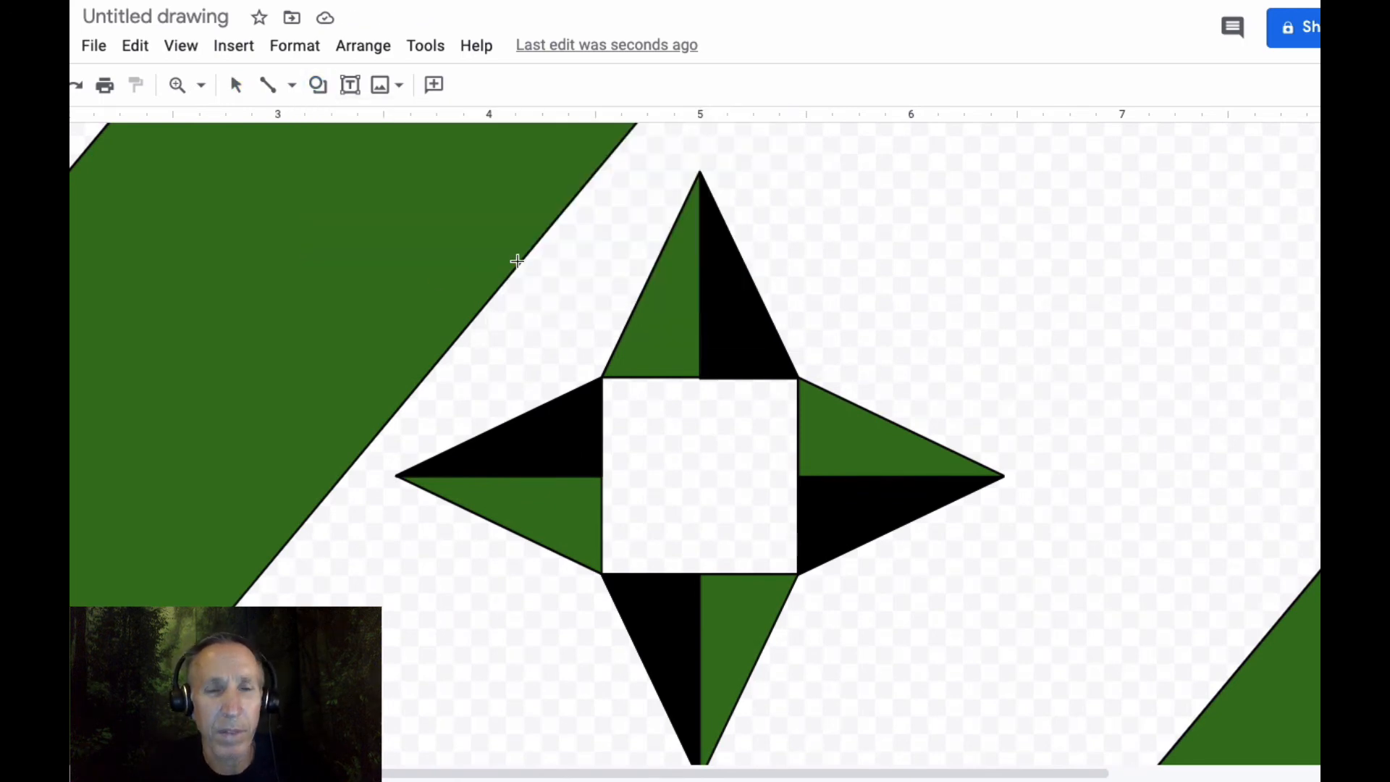
left_click_drag(602, 378, 800, 574)
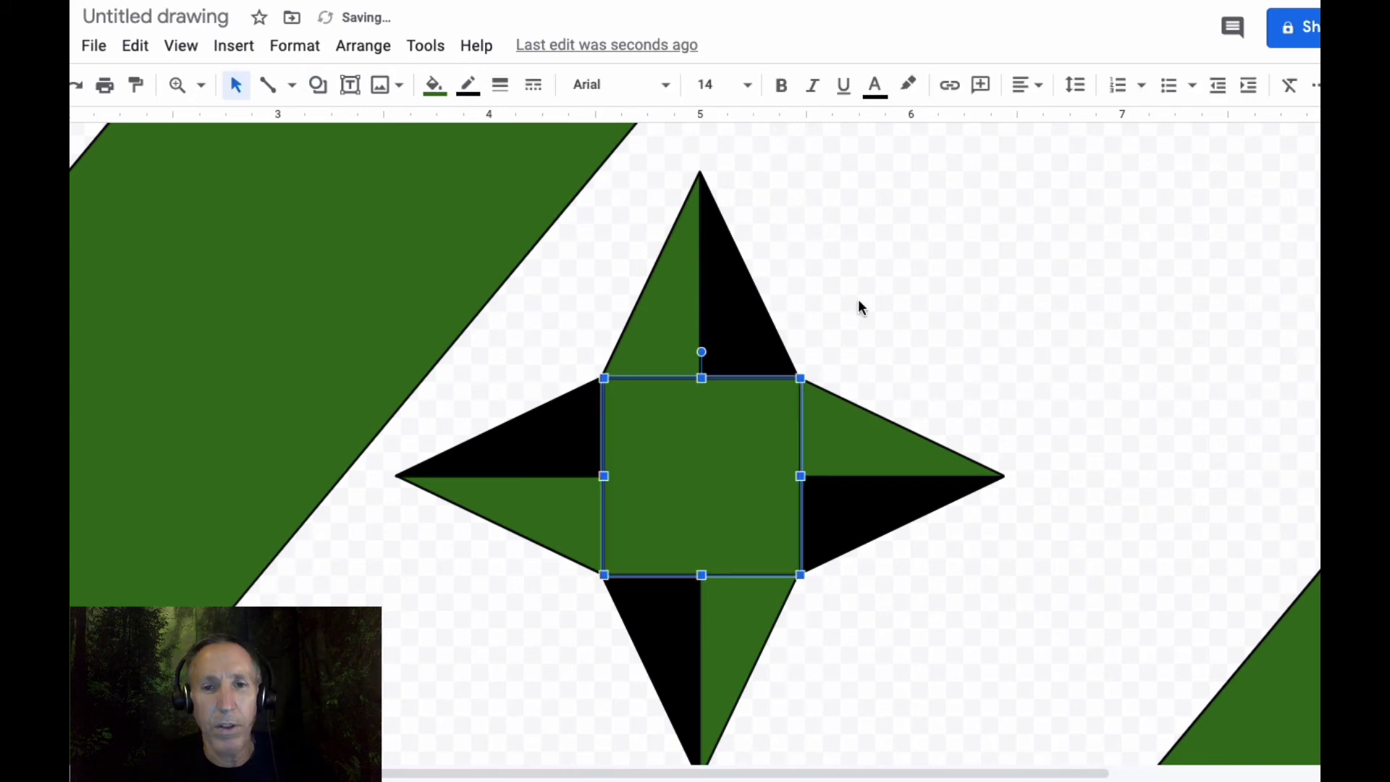
left_click(857, 299)
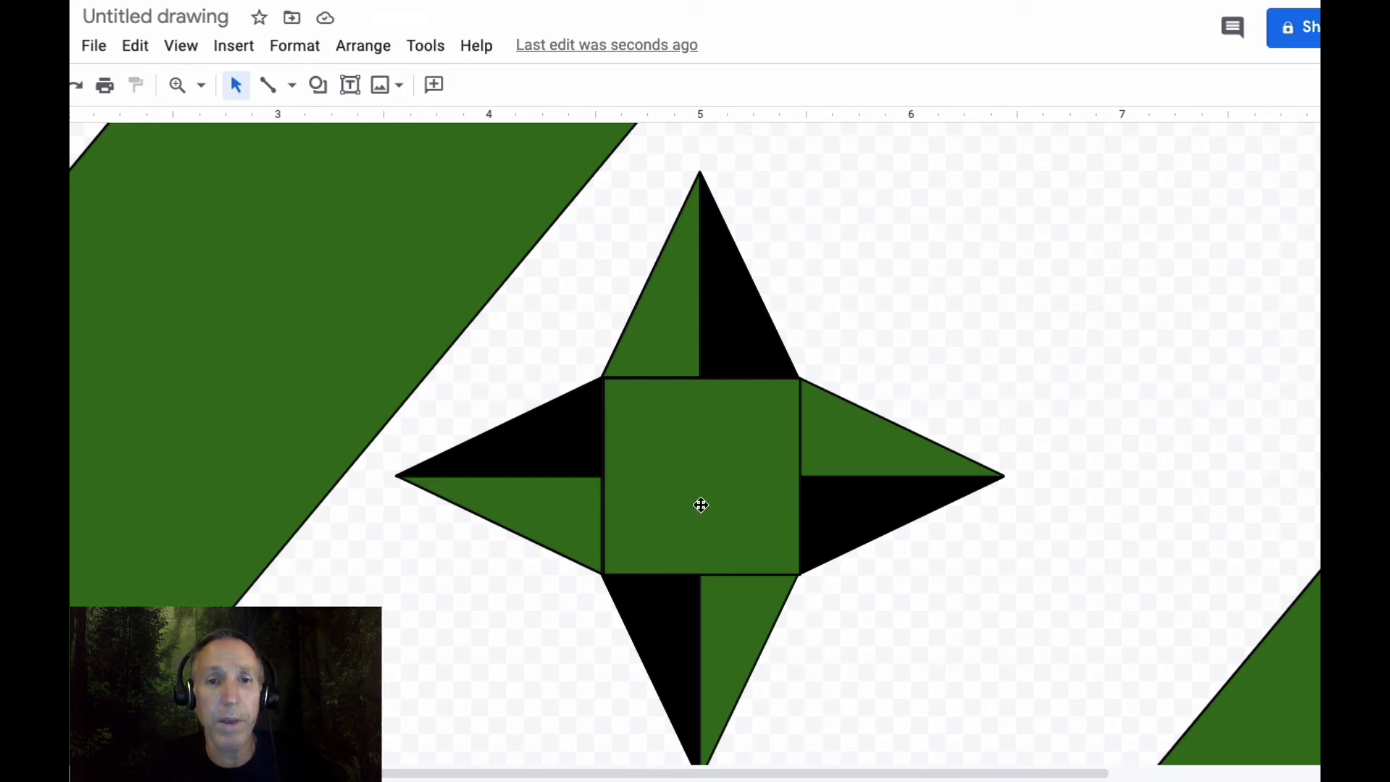
Draw a right triangle about 0.5 inch wide and high in the centre square's upper-left quarter and fill it with black.
left_click(317, 85)
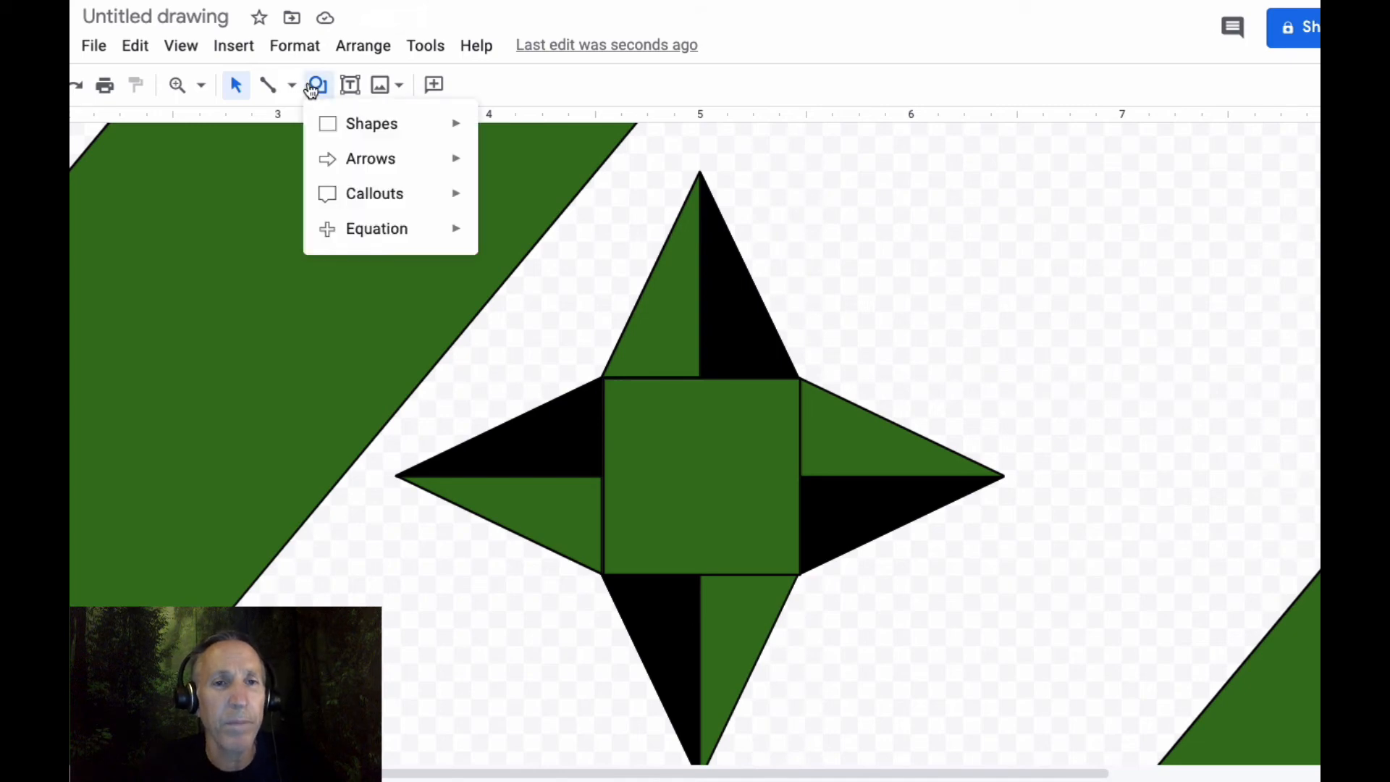
mouse_move(388, 126)
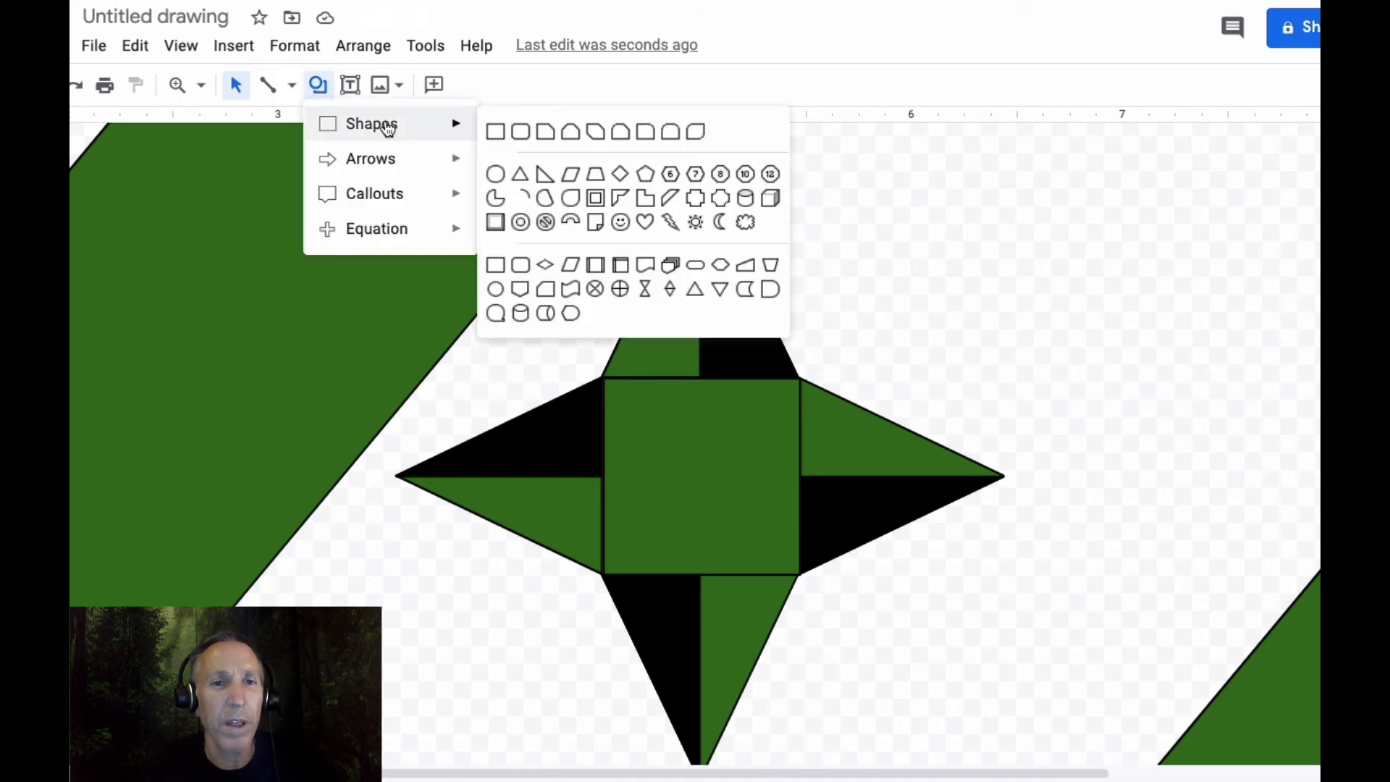
left_click(527, 177)
left_click_drag(604, 378, 697, 472)
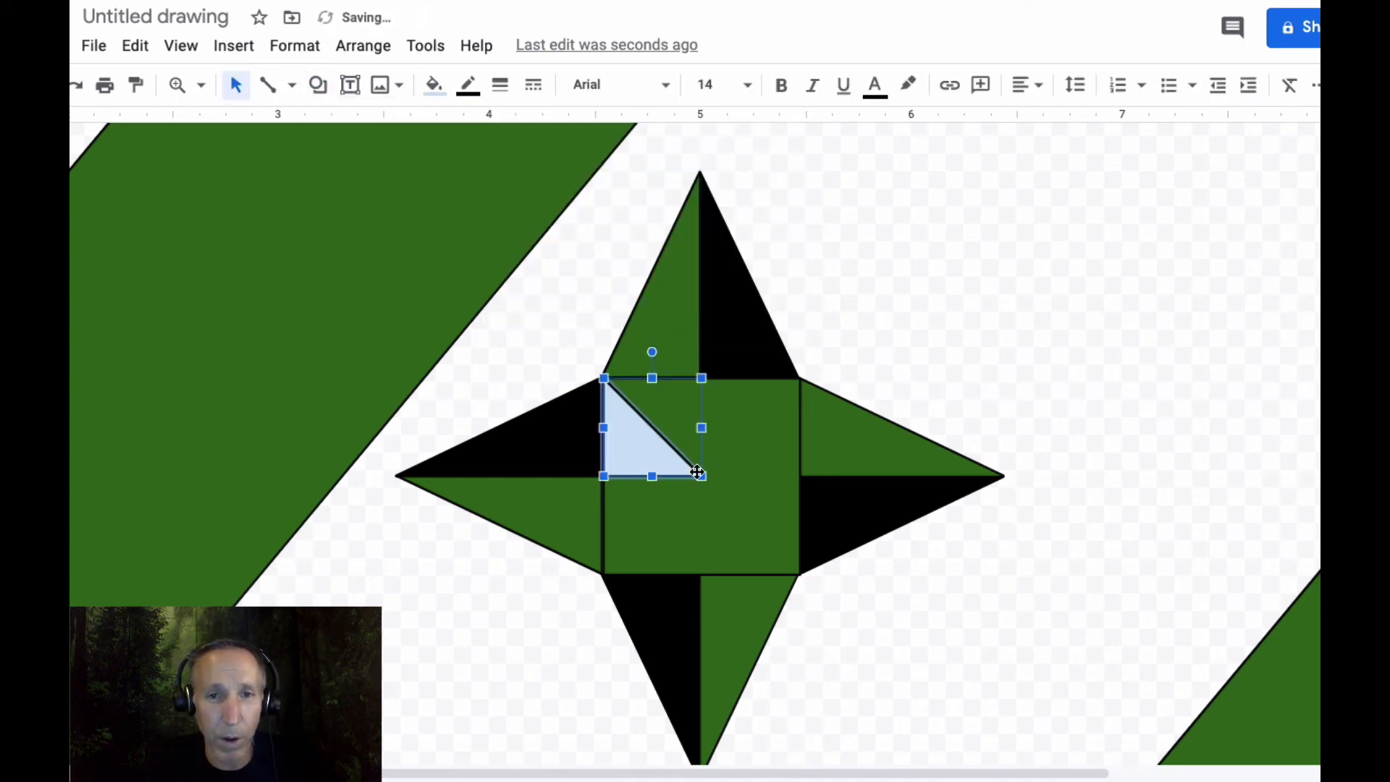
left_click(432, 87)
left_click(440, 200)
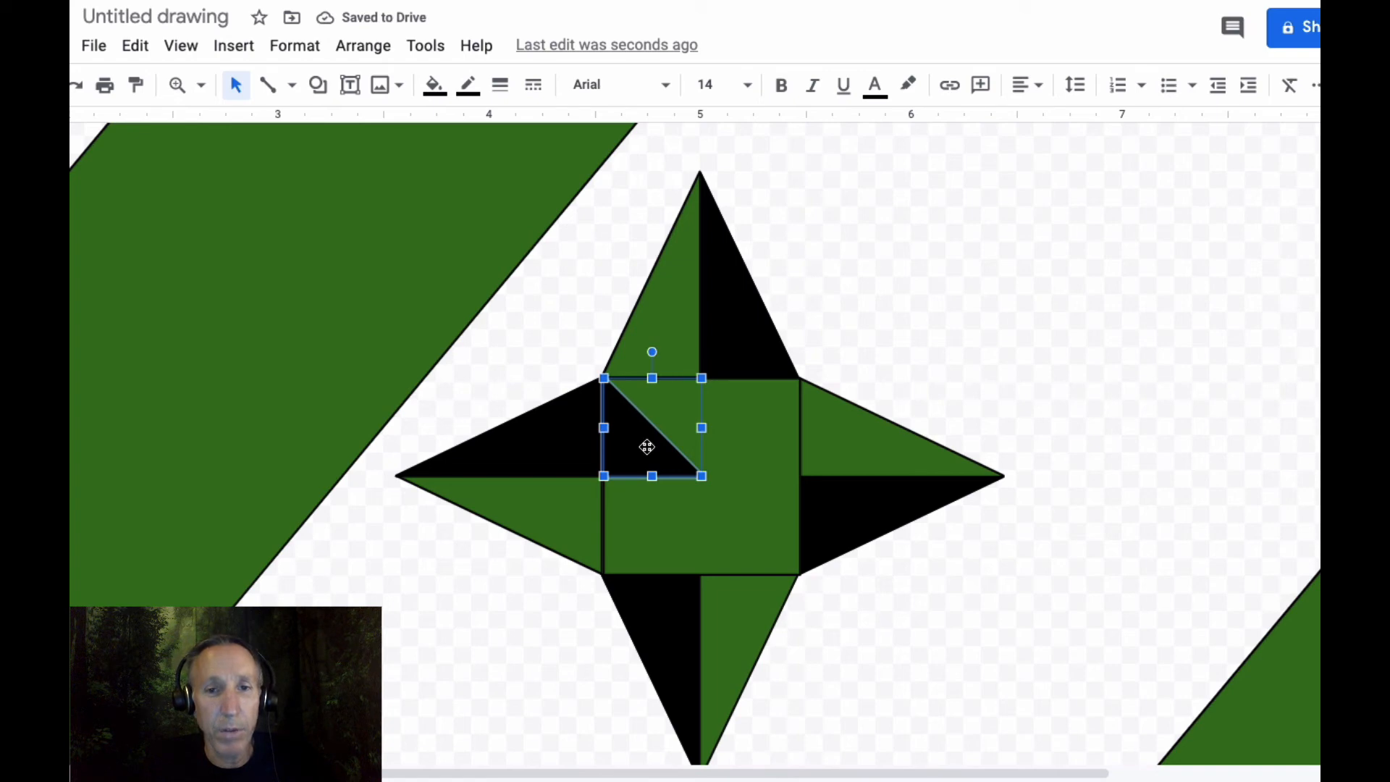
Arrange the small black triangle and three rotated duplicates as a pinwheel, one in each quarter of the centre square.
left_click_drag(649, 441, 746, 517)
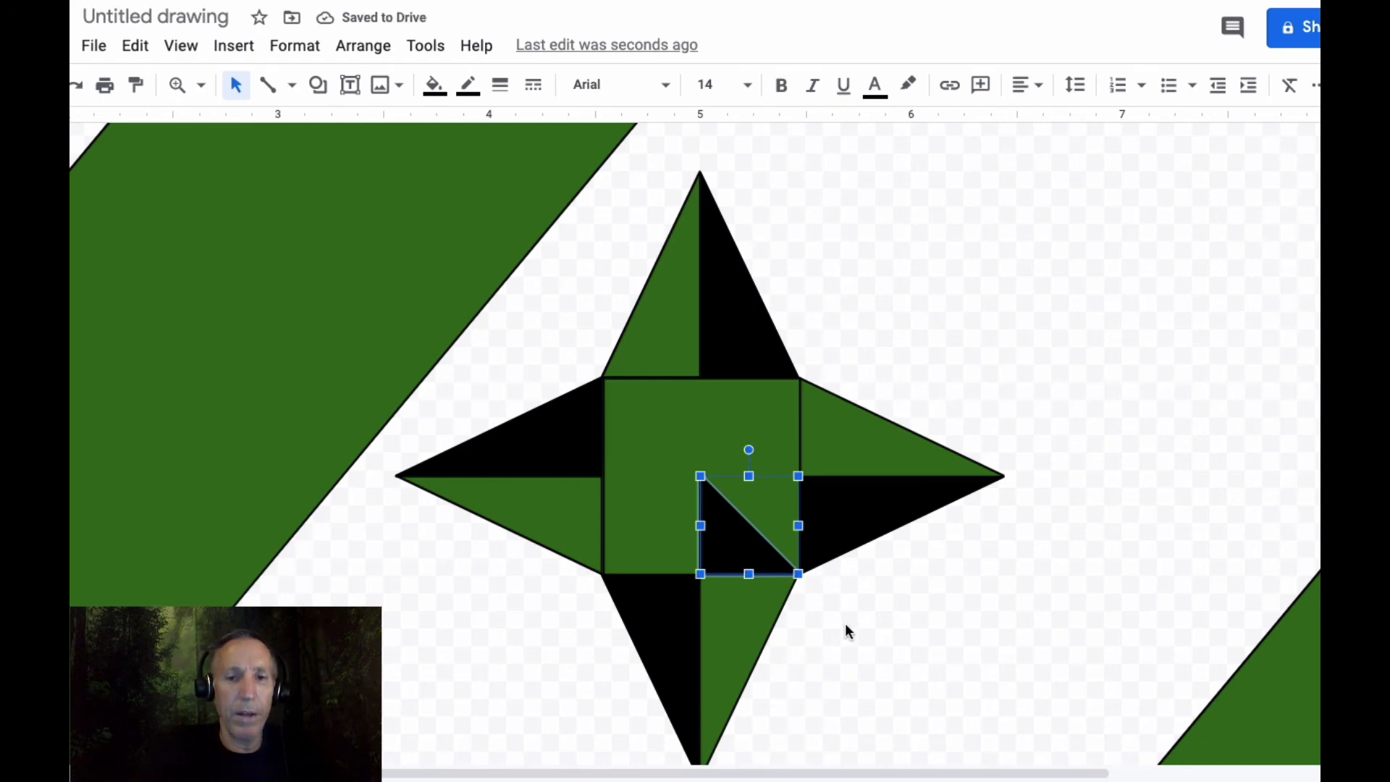
key("ctrl+d")
key("ctrl+d")
key("ctrl+d")
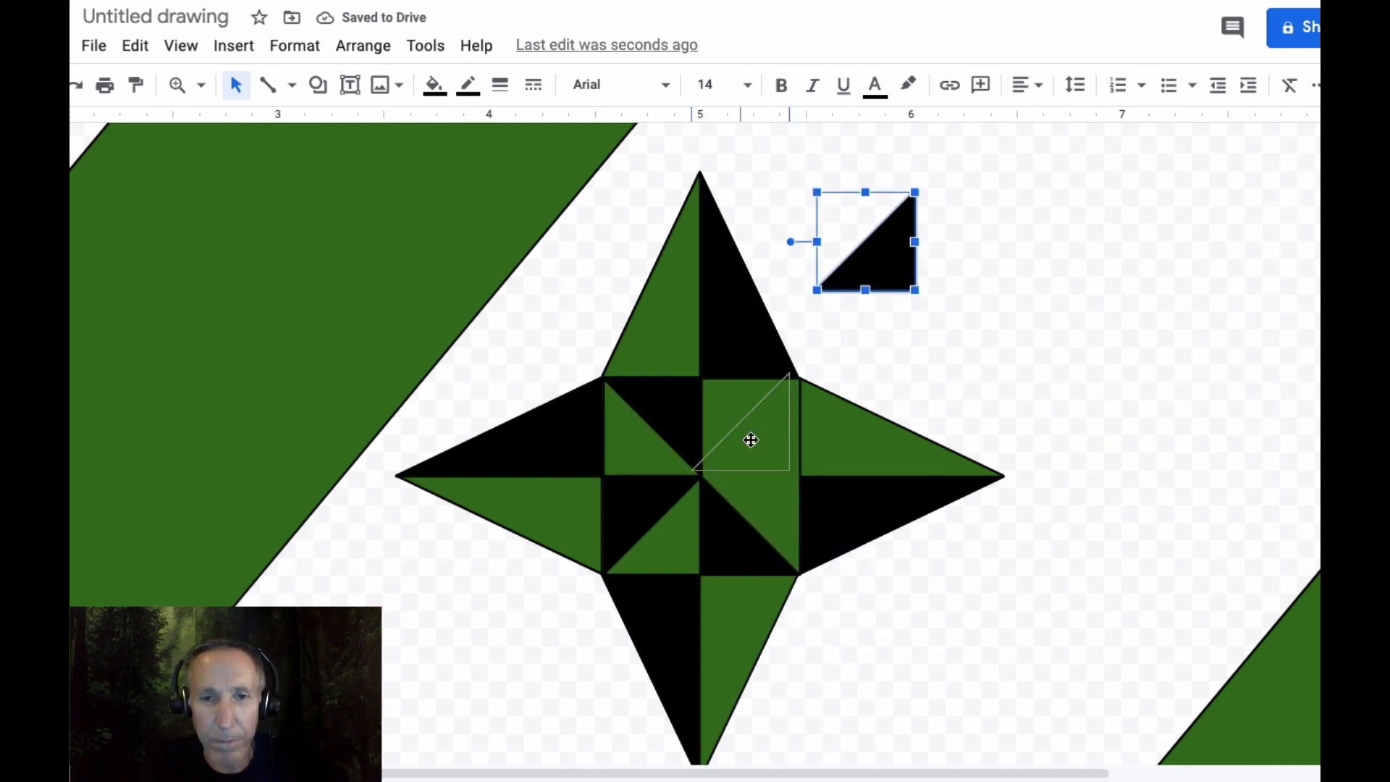
left_click_drag(751, 438, 758, 444)
left_click(1118, 419)
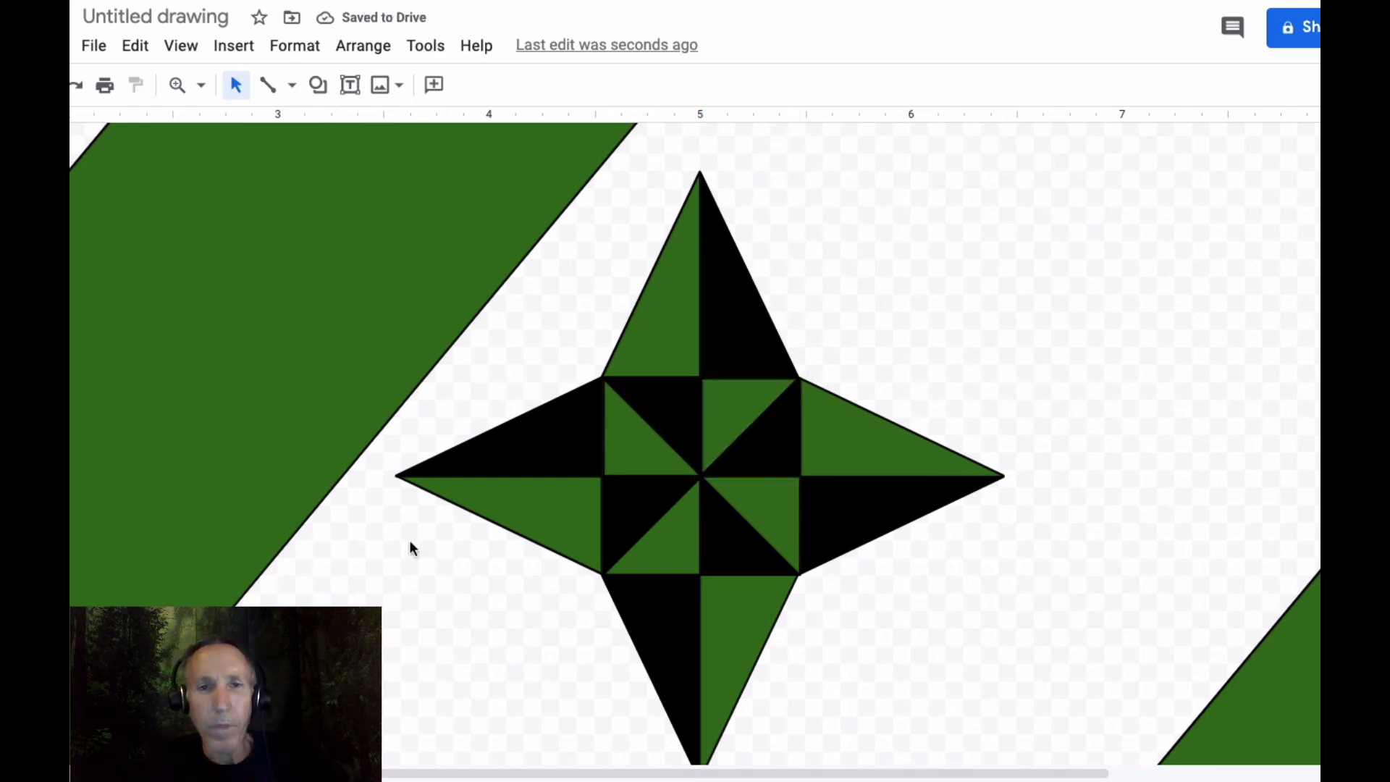
Group the pieces of the star into one object and deselect it.
left_click(181, 57)
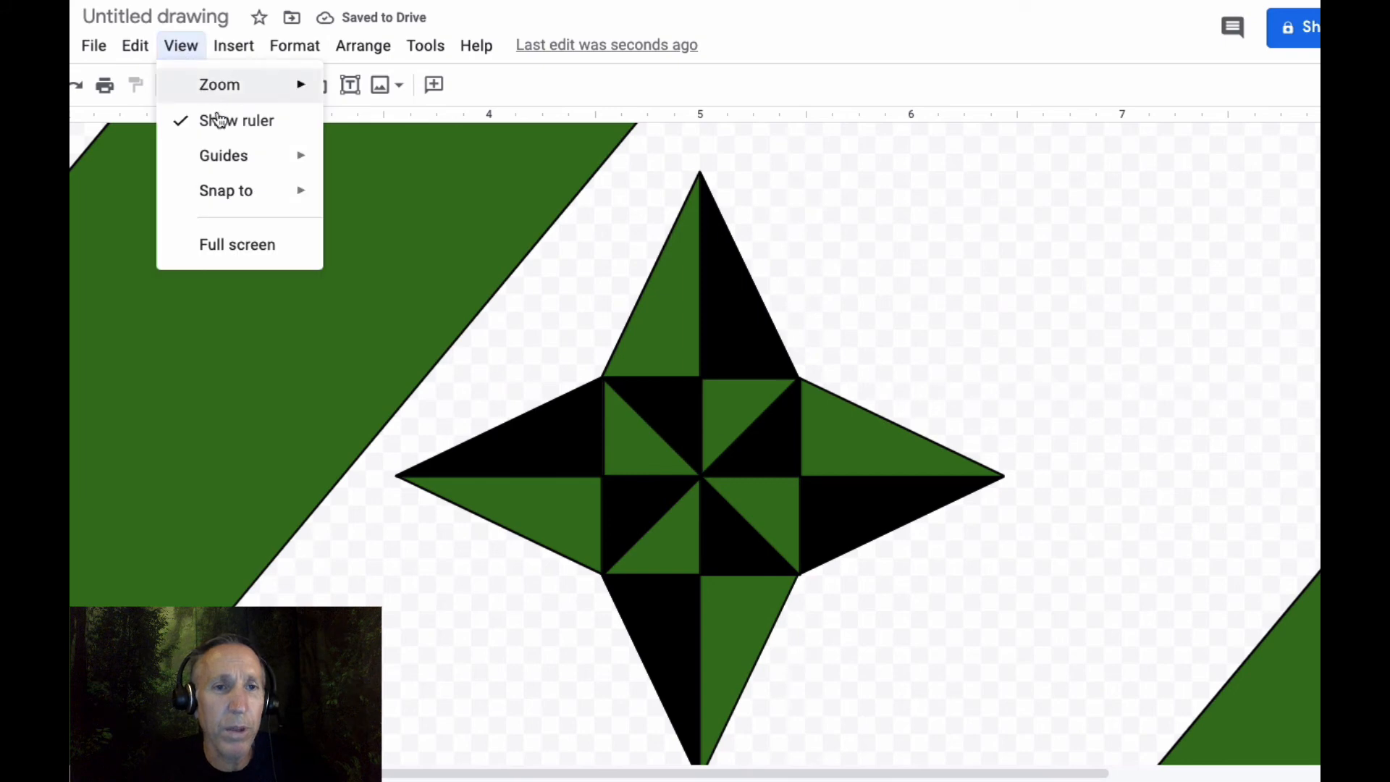
mouse_move(210, 87)
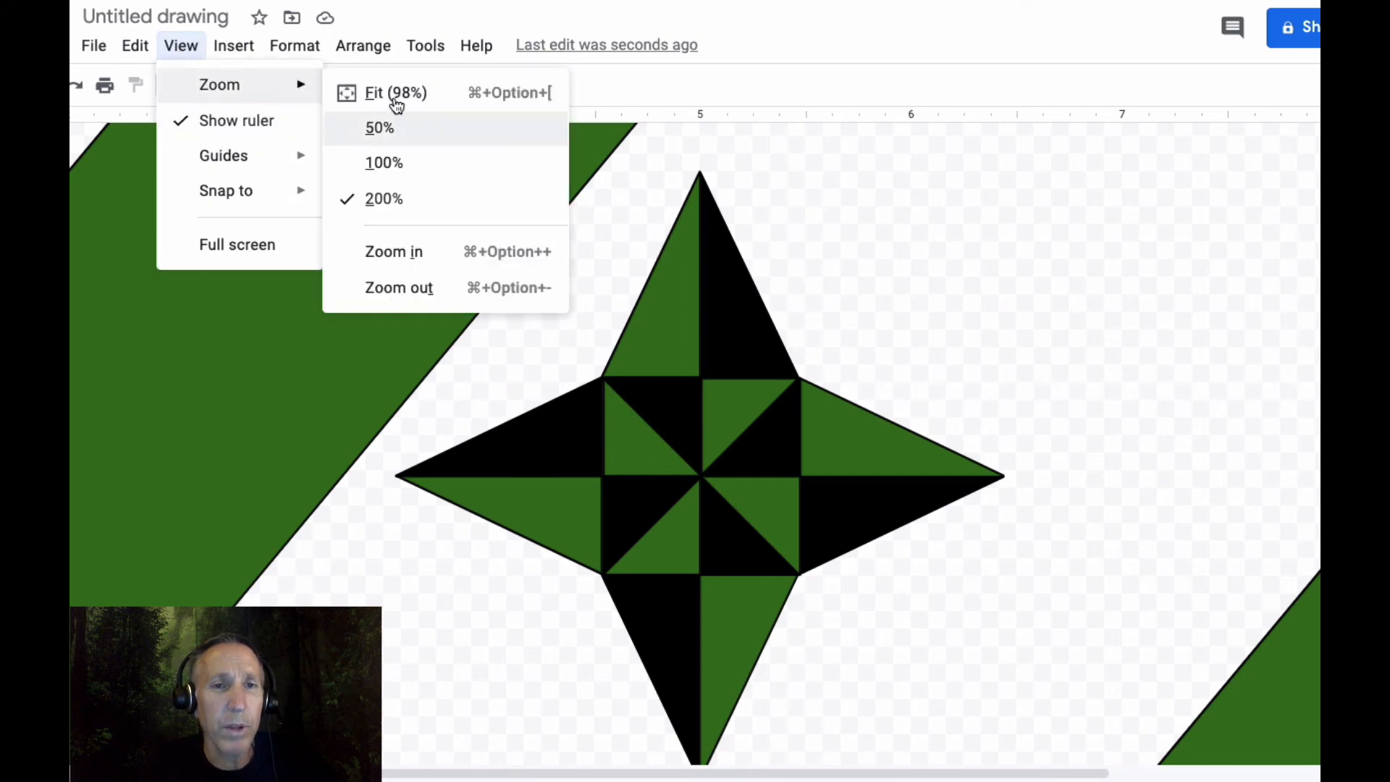
left_click(448, 92)
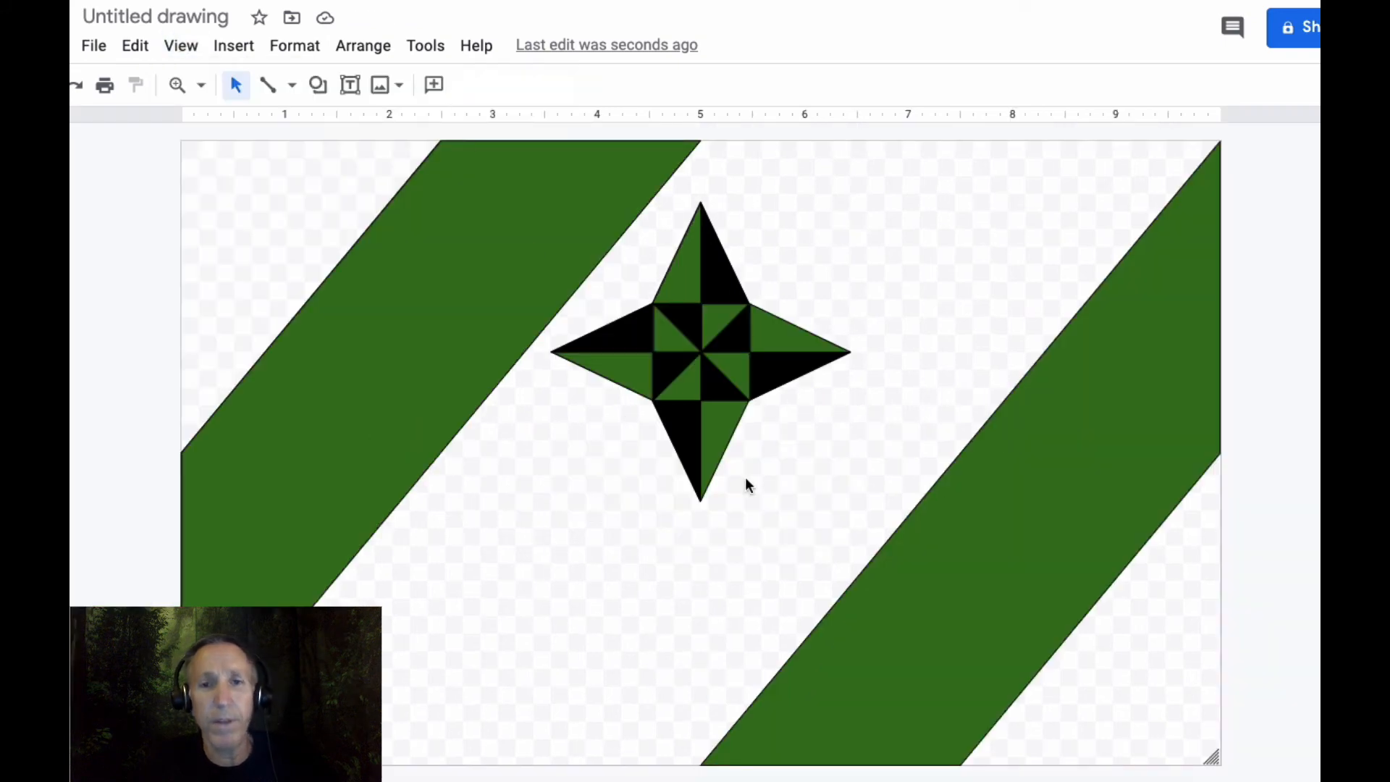
left_click(716, 373)
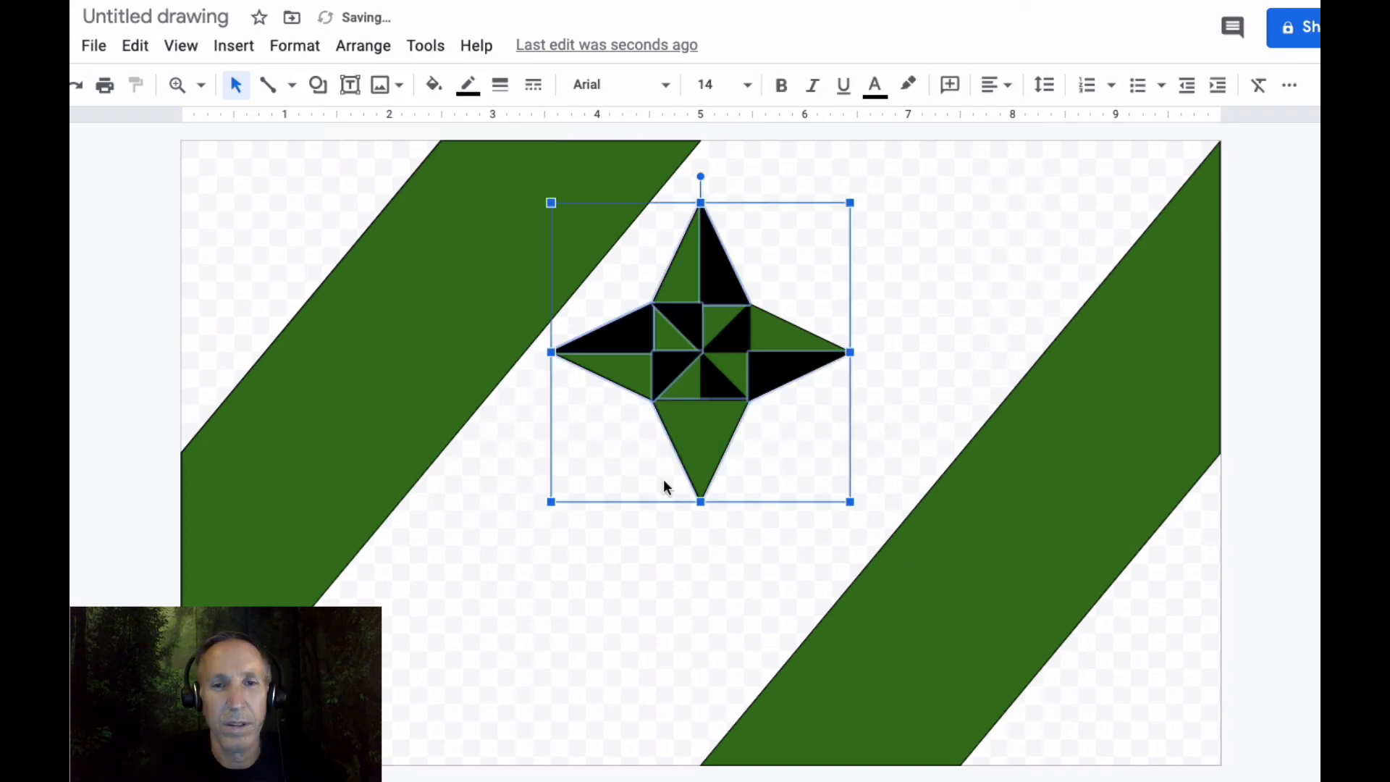
left_click(572, 562)
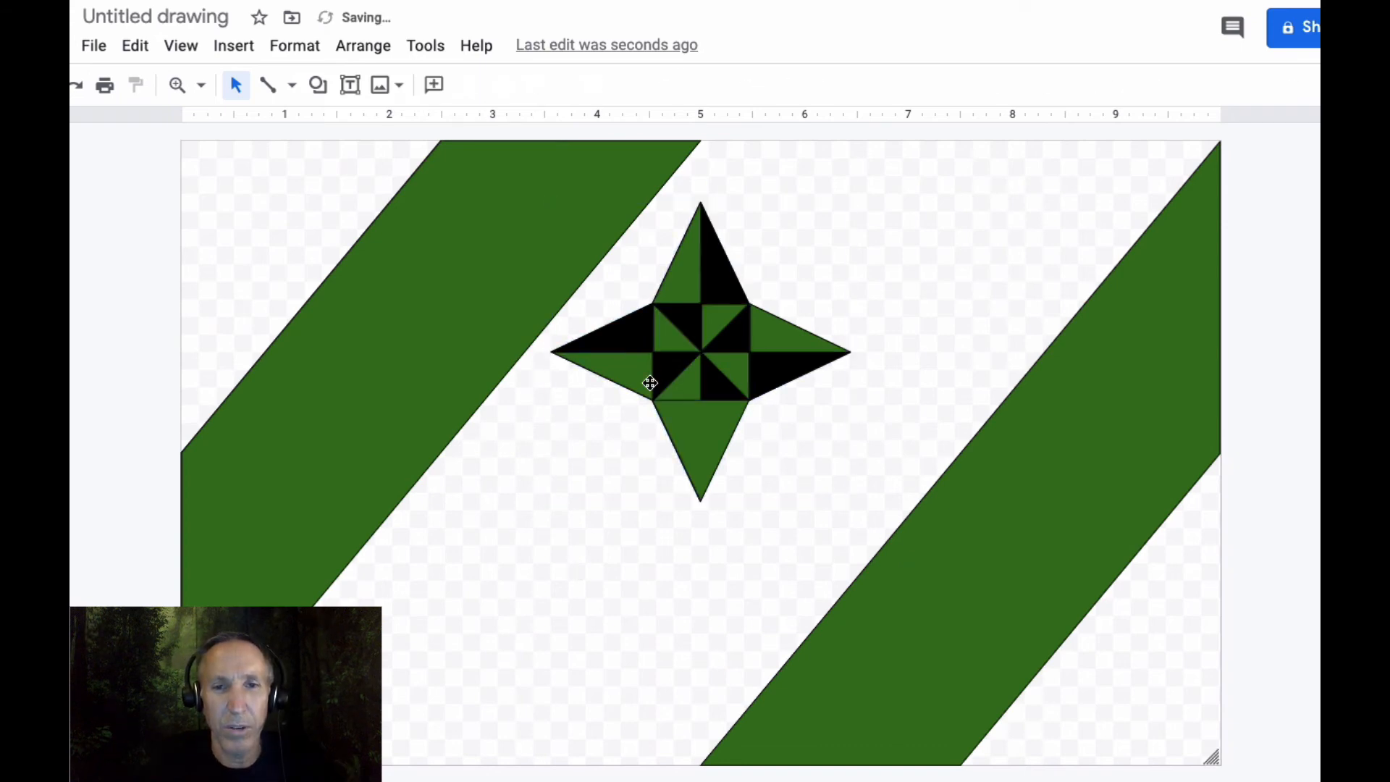
Group the star's upper green triangle with the black triangle covering its right half.
double_click(678, 281)
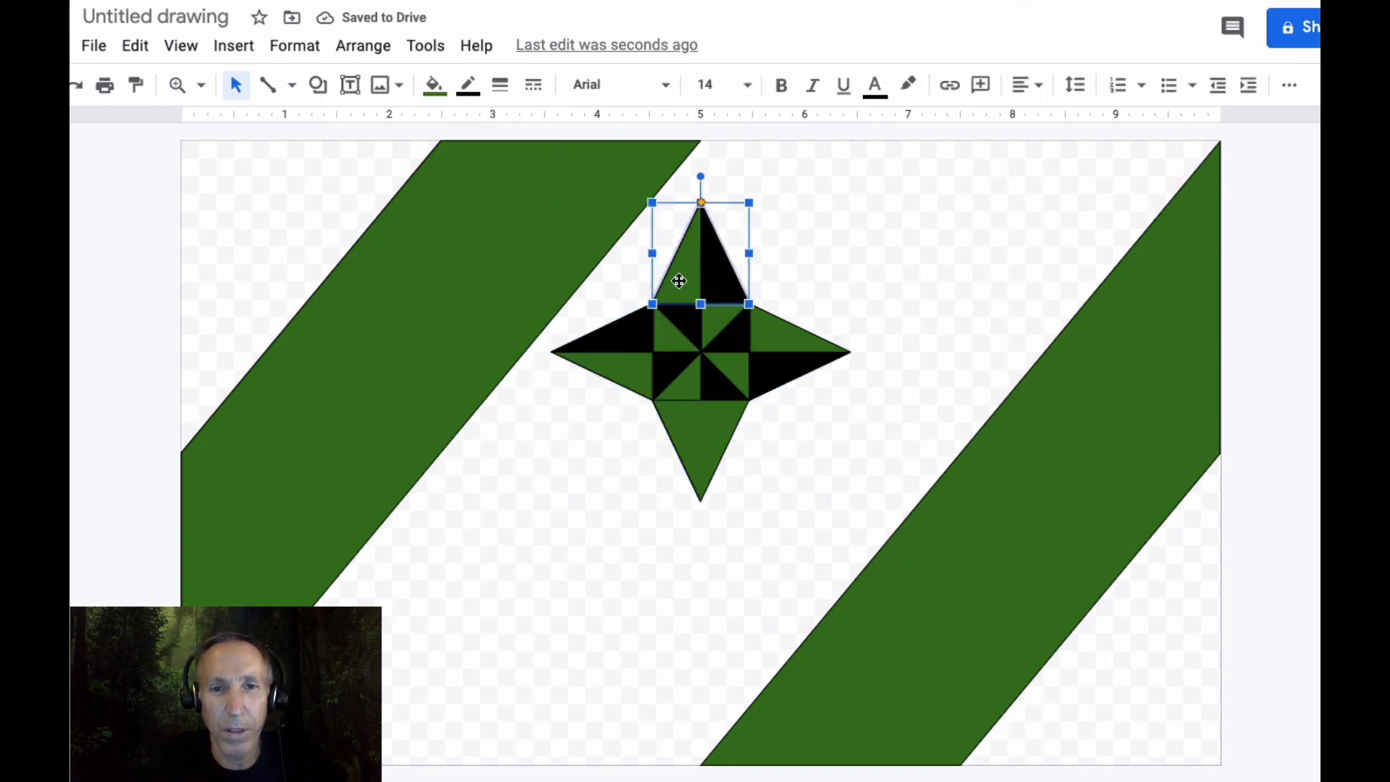
left_click(718, 295)
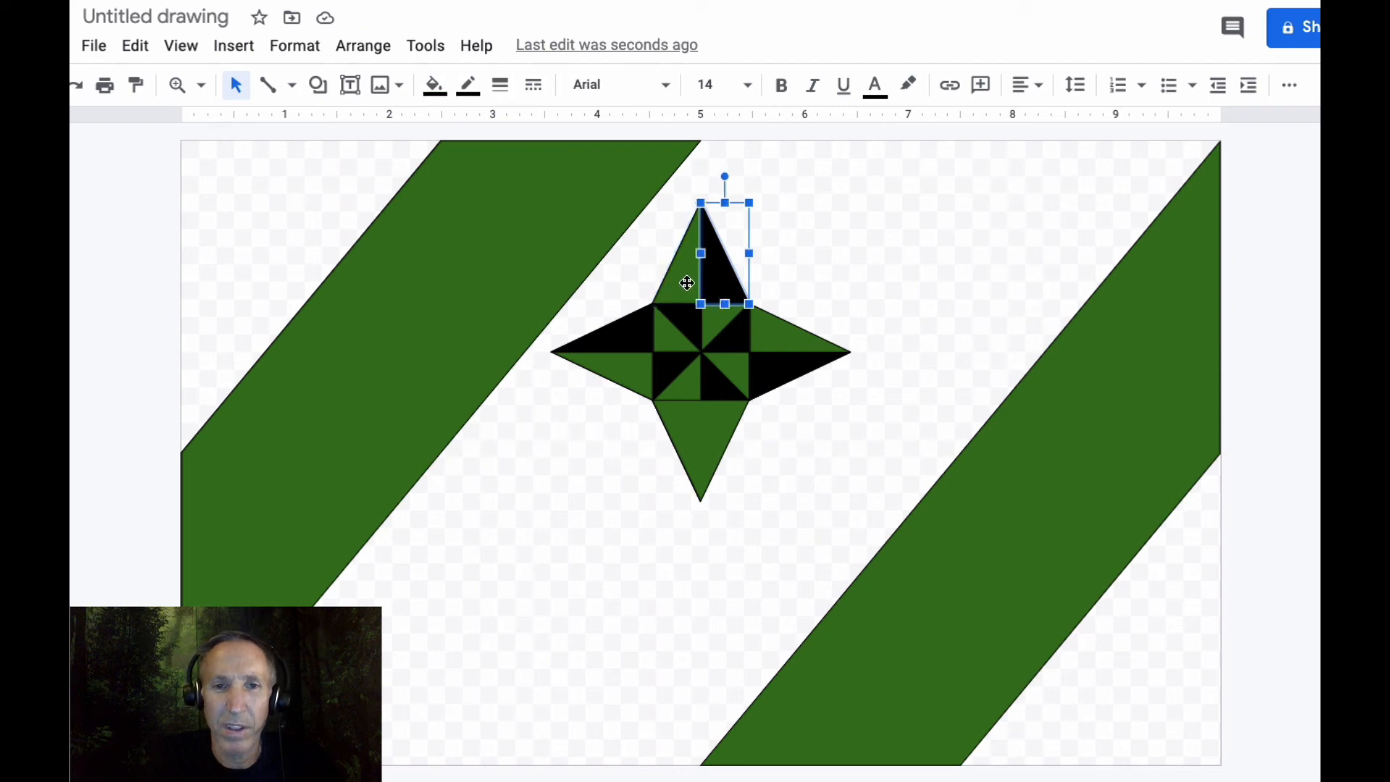
left_click(686, 282, "shift")
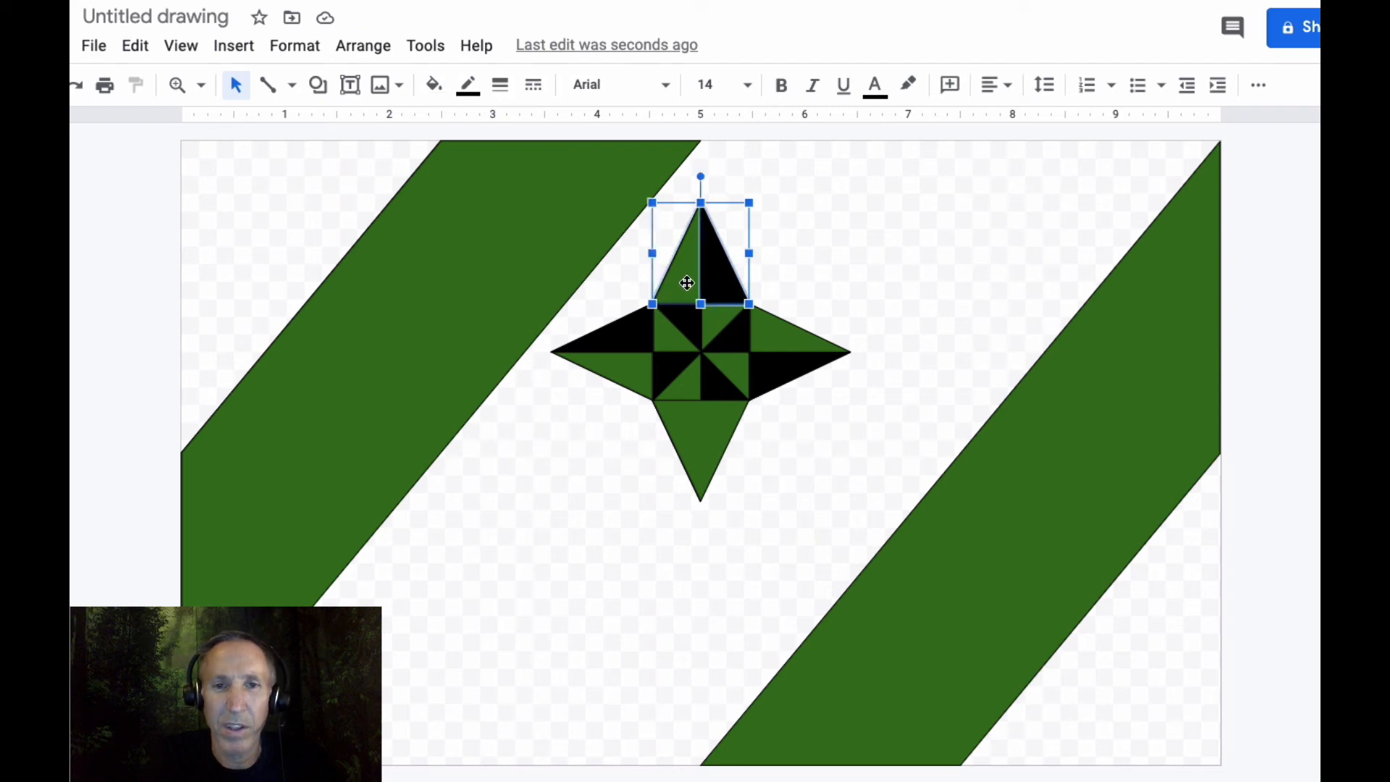
left_click(362, 45)
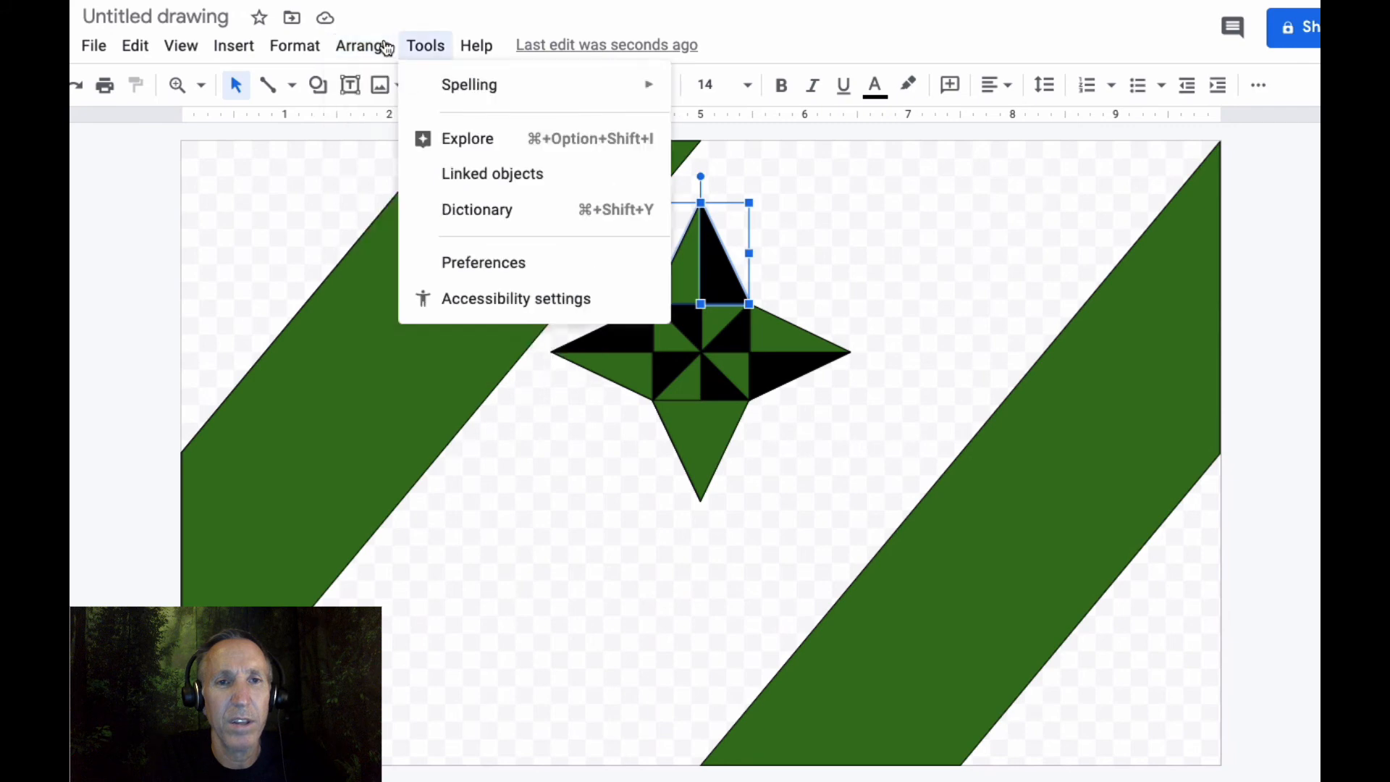
left_click(404, 319)
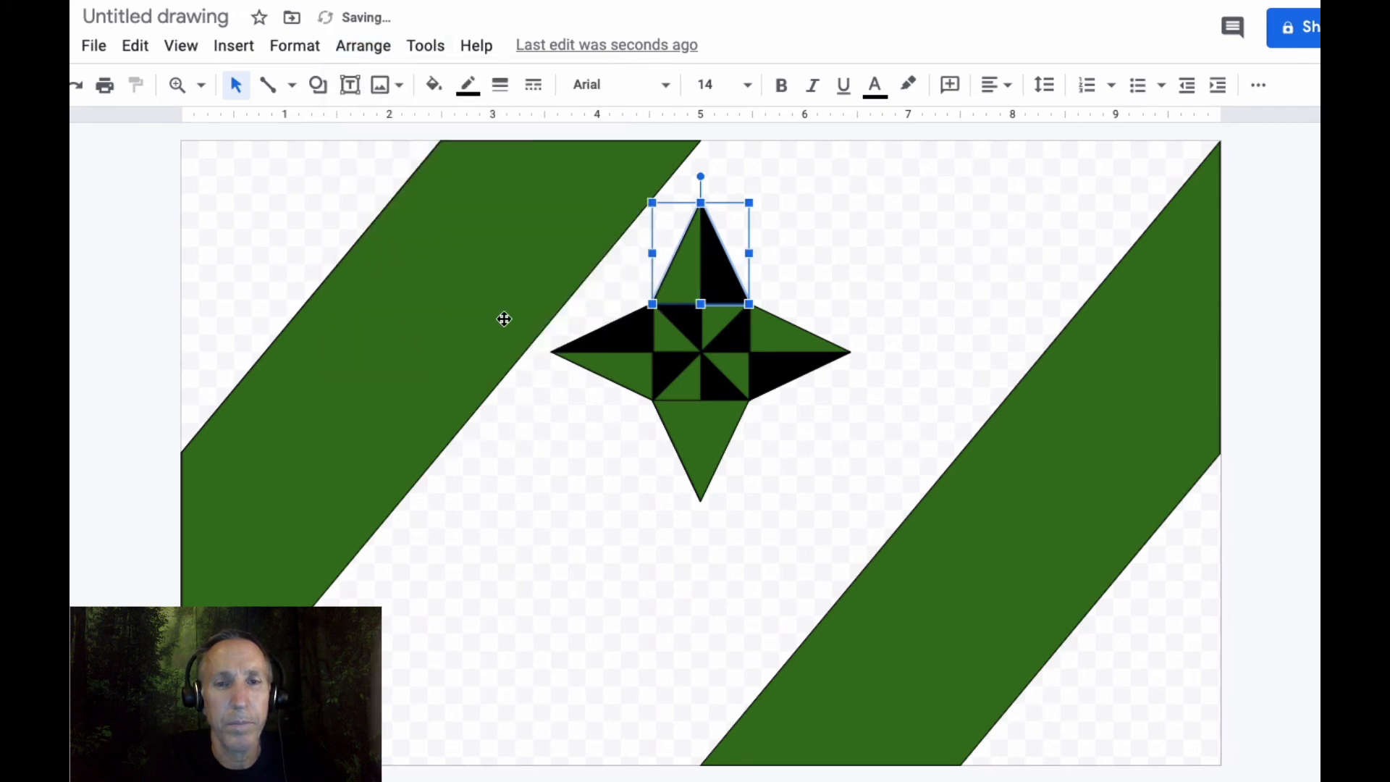
left_click_drag(712, 278, 807, 249)
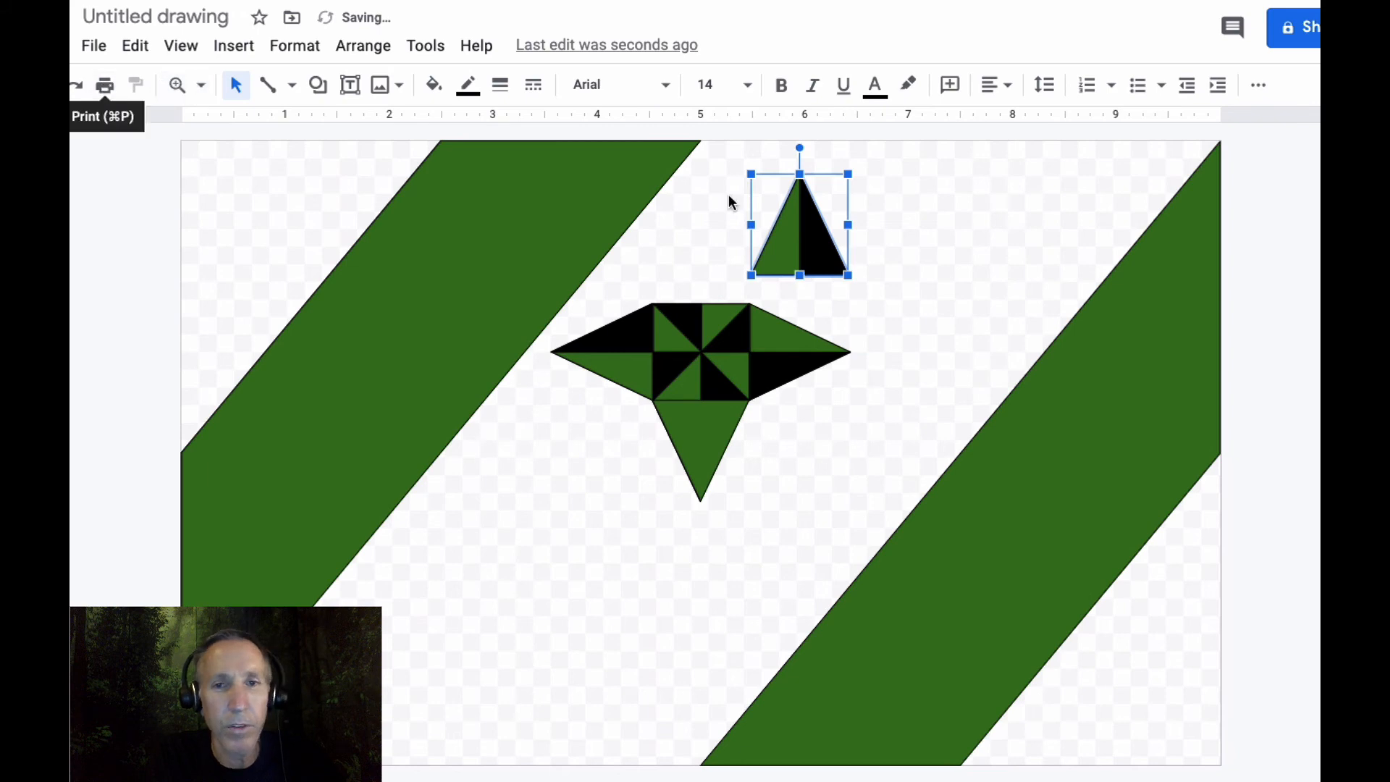
key("ctrl+z")
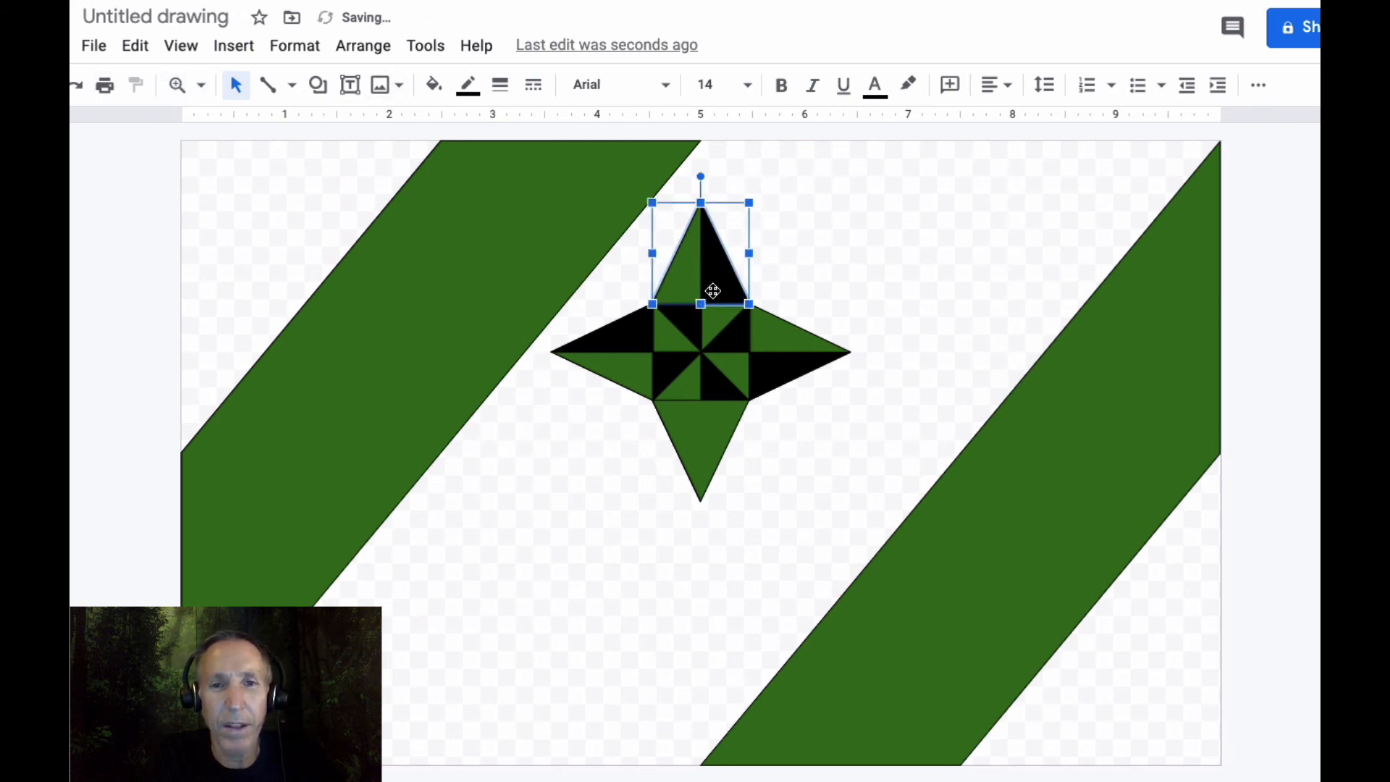
Group the upper point with the centre and other selected star pieces, and move the group down and to the left.
left_click(714, 324, "shift")
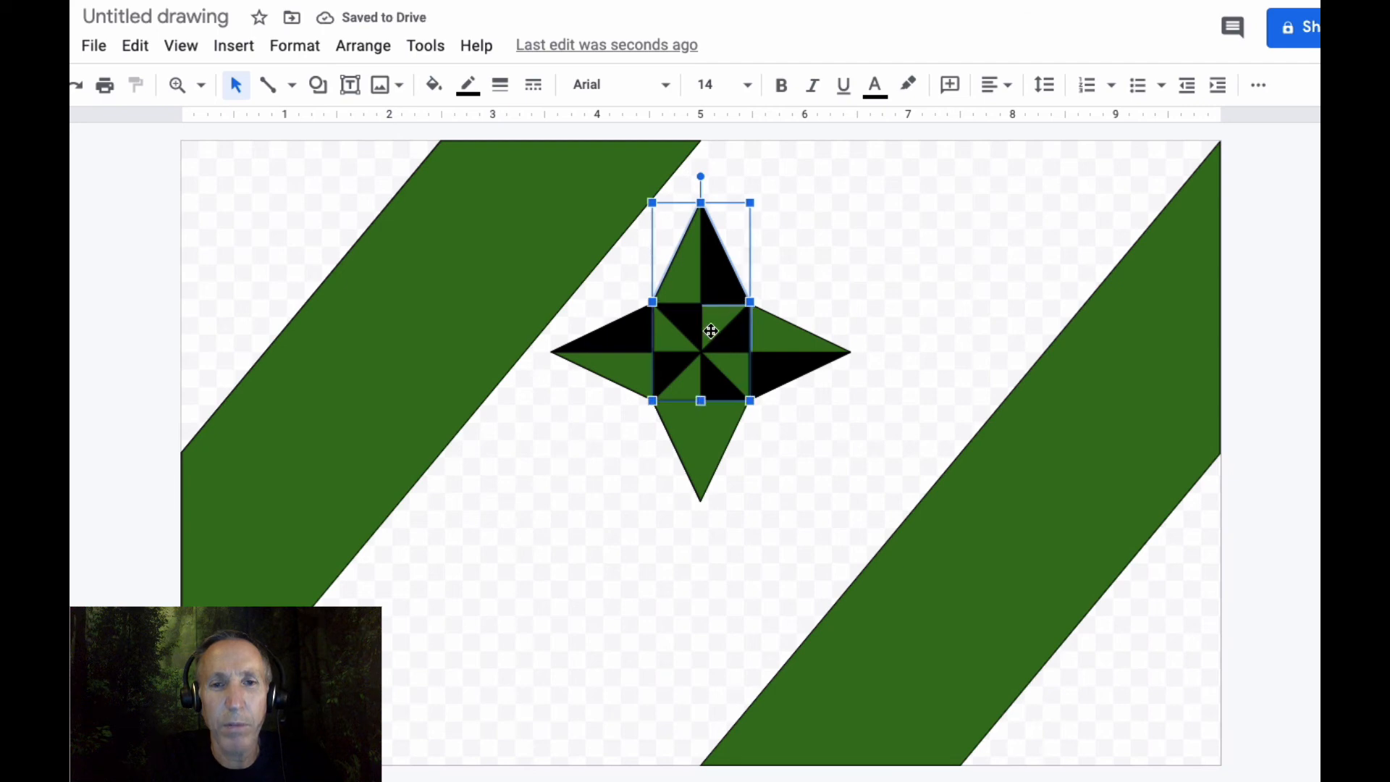
left_click(668, 337, "shift")
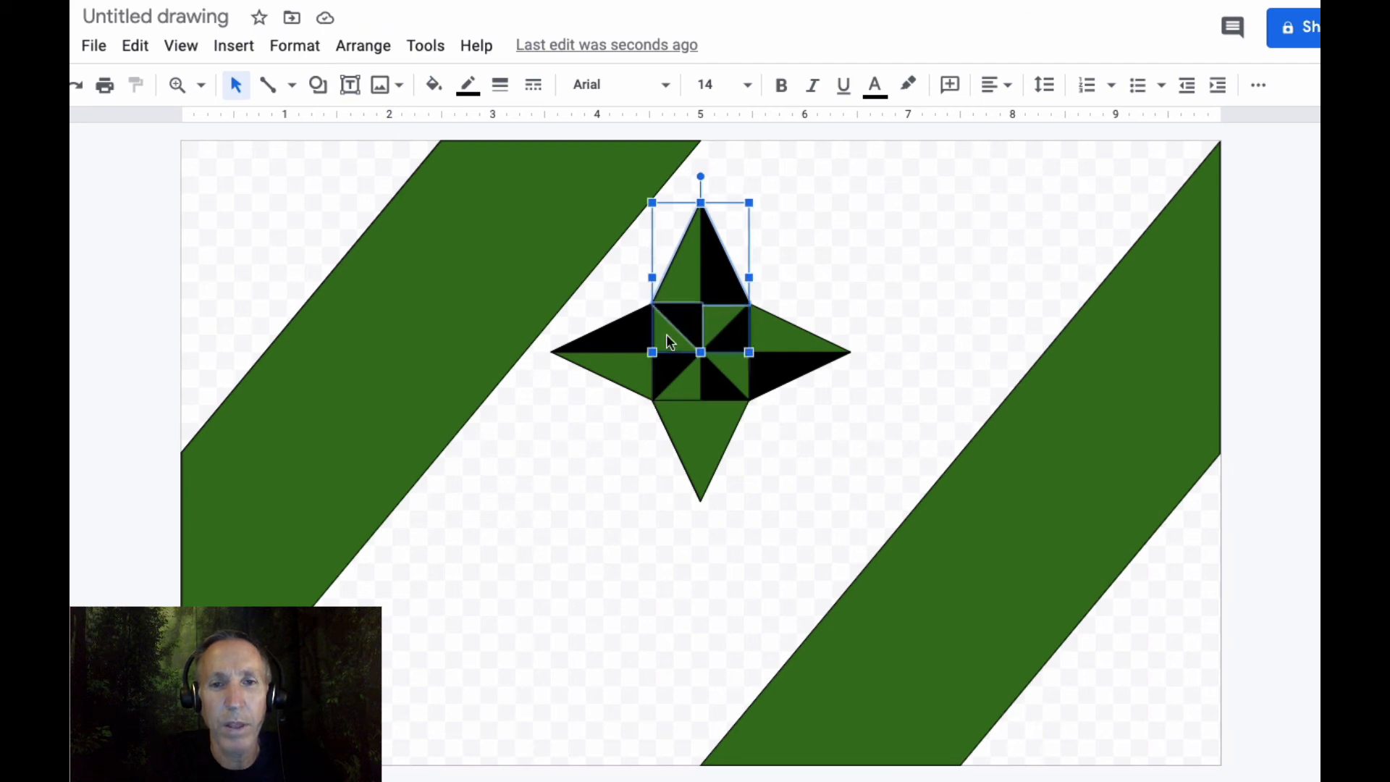
left_click(363, 44)
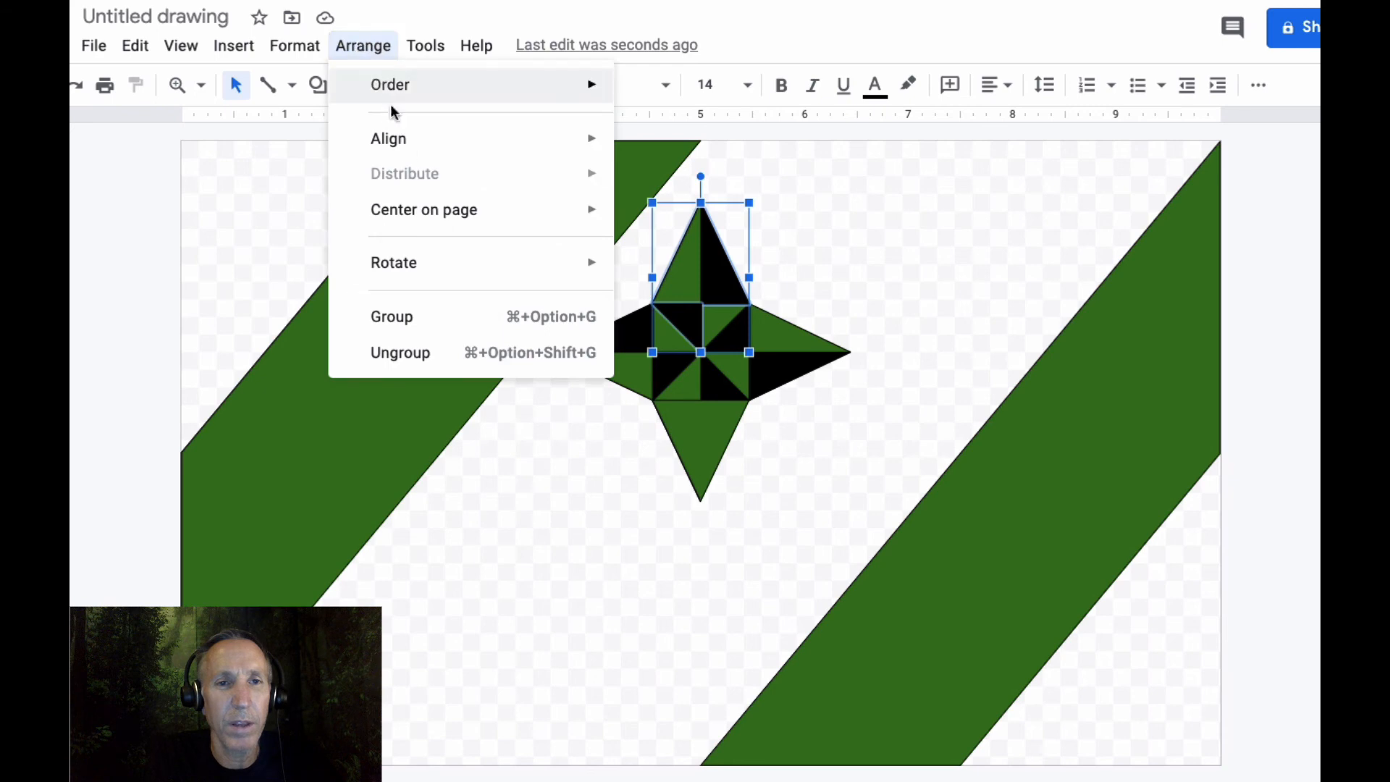
left_click(436, 321)
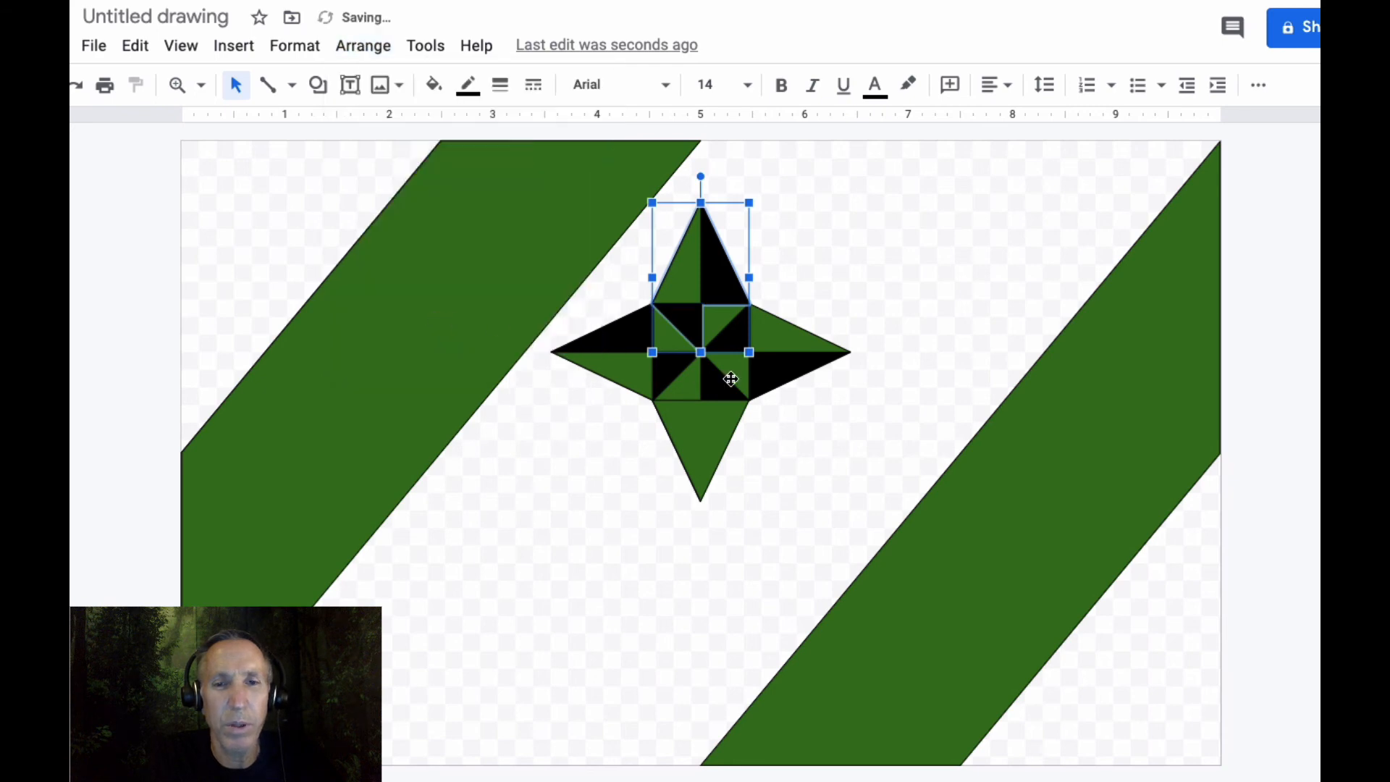
left_click(714, 320, "shift")
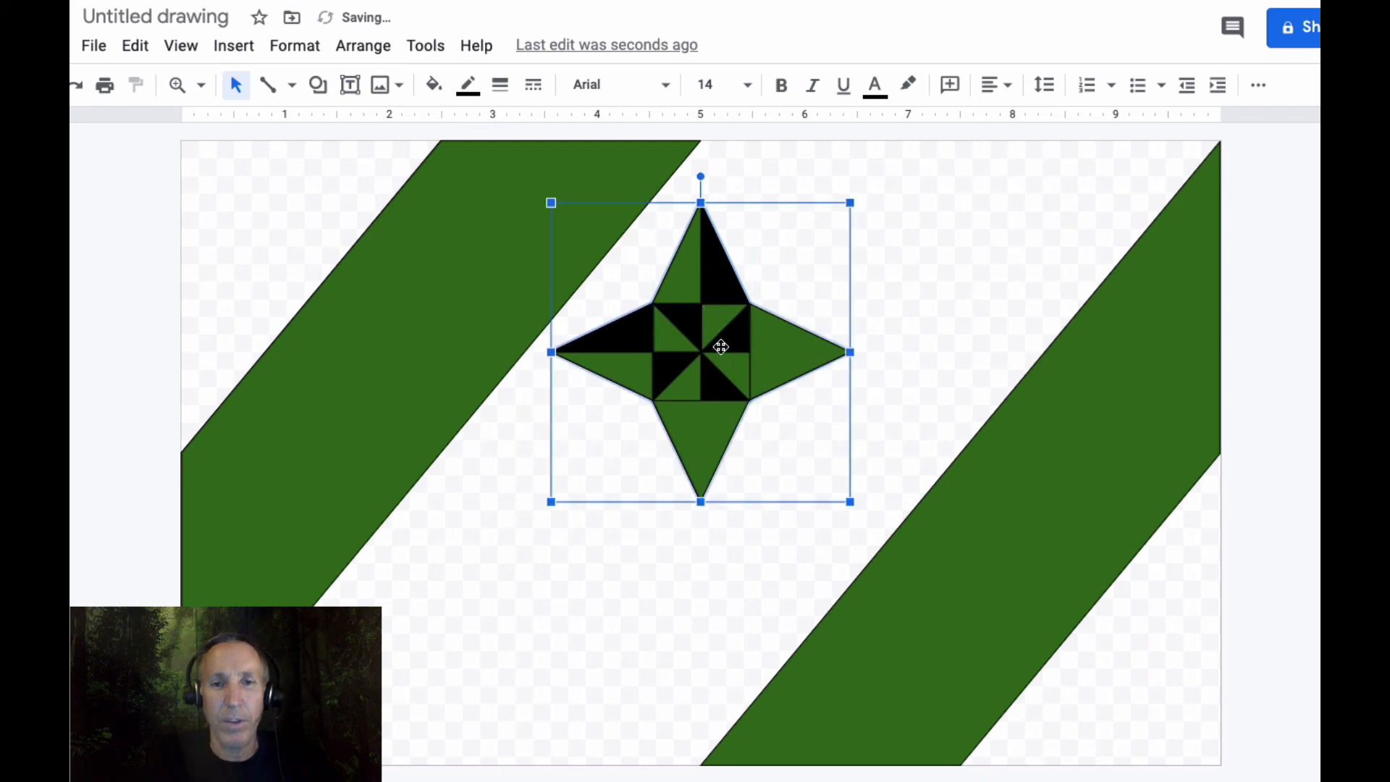
left_click_drag(722, 348, 628, 510)
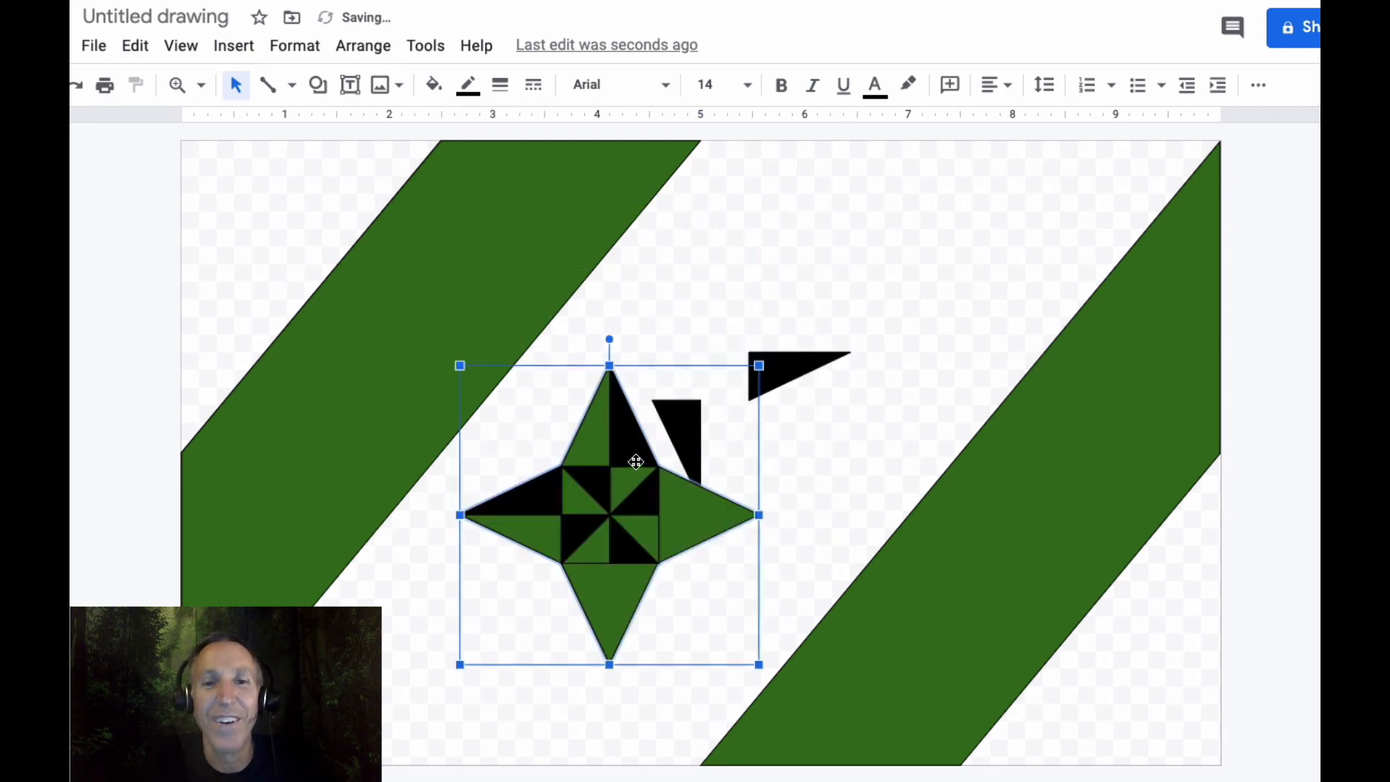
Move the leftover vertical black triangle onto the left half of the star's lower point and bring it to the front.
left_click(679, 410)
left_click_drag(679, 409, 589, 575)
left_click(364, 47)
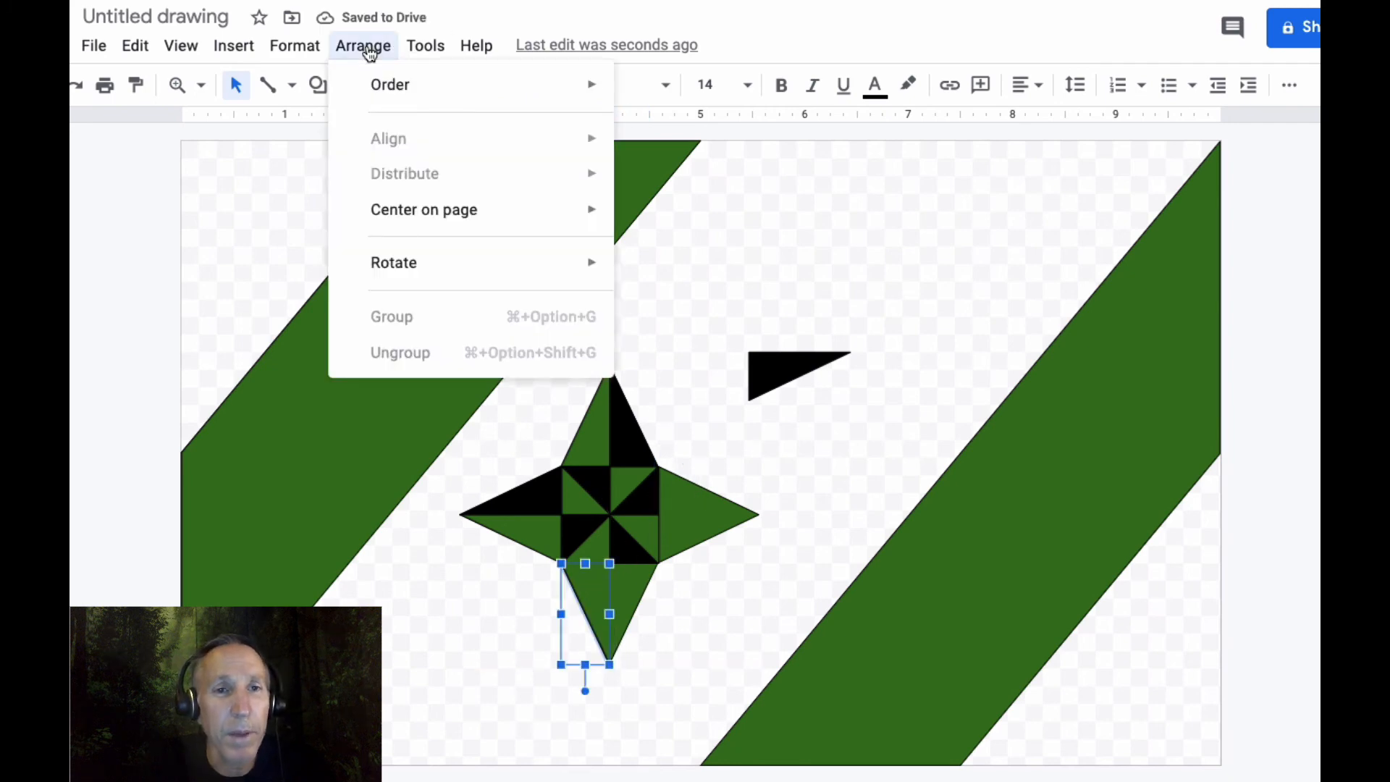
mouse_move(388, 84)
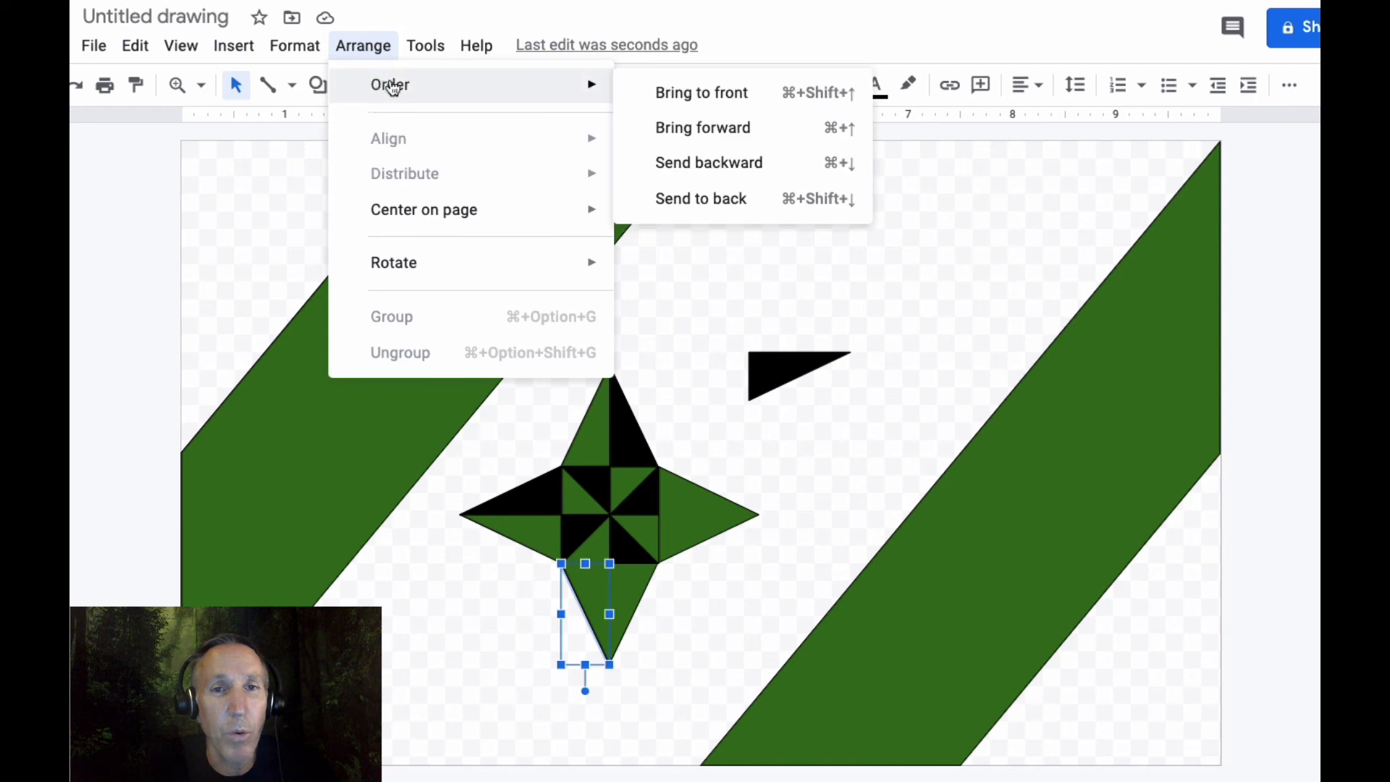
left_click(691, 93)
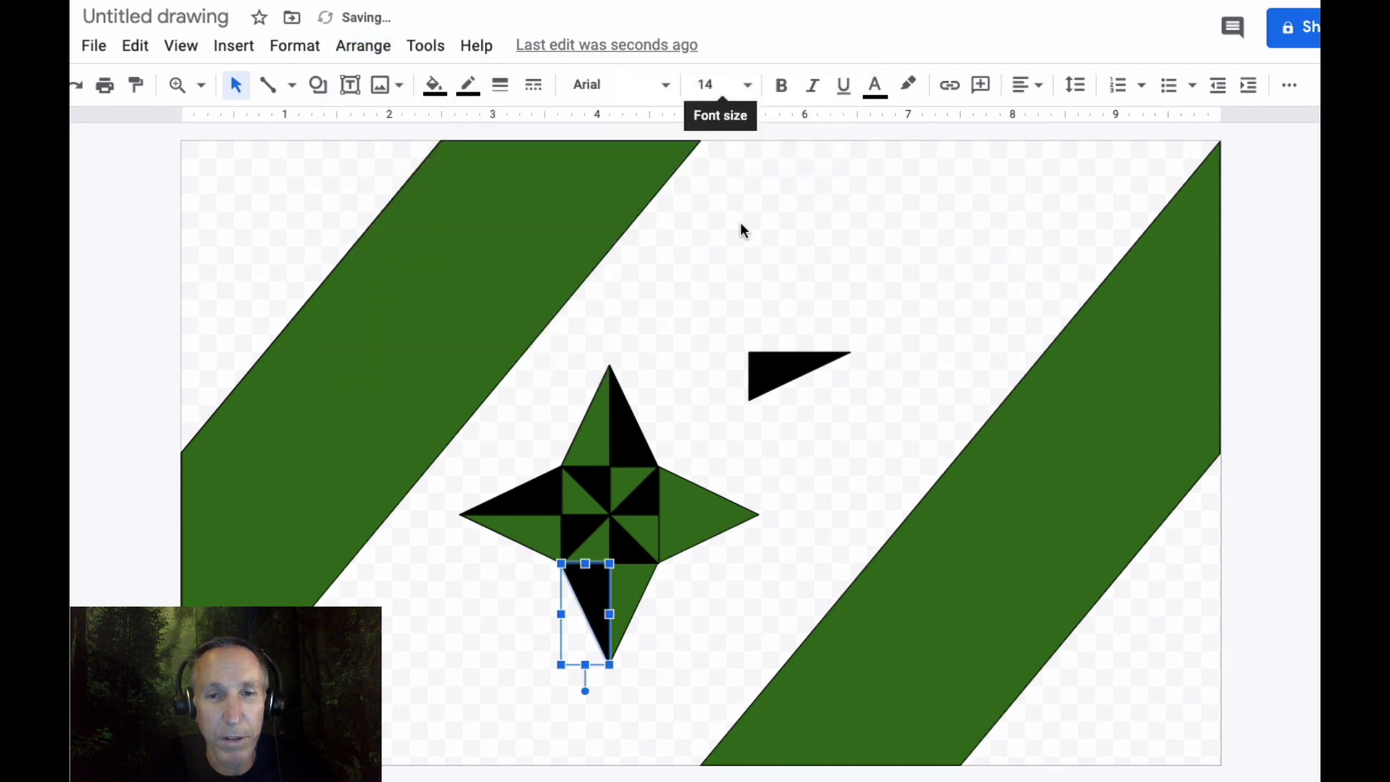
Place the remaining black triangle over the lower half of the star's right point and bring it to the front.
left_click(793, 355)
left_click_drag(775, 397, 706, 523)
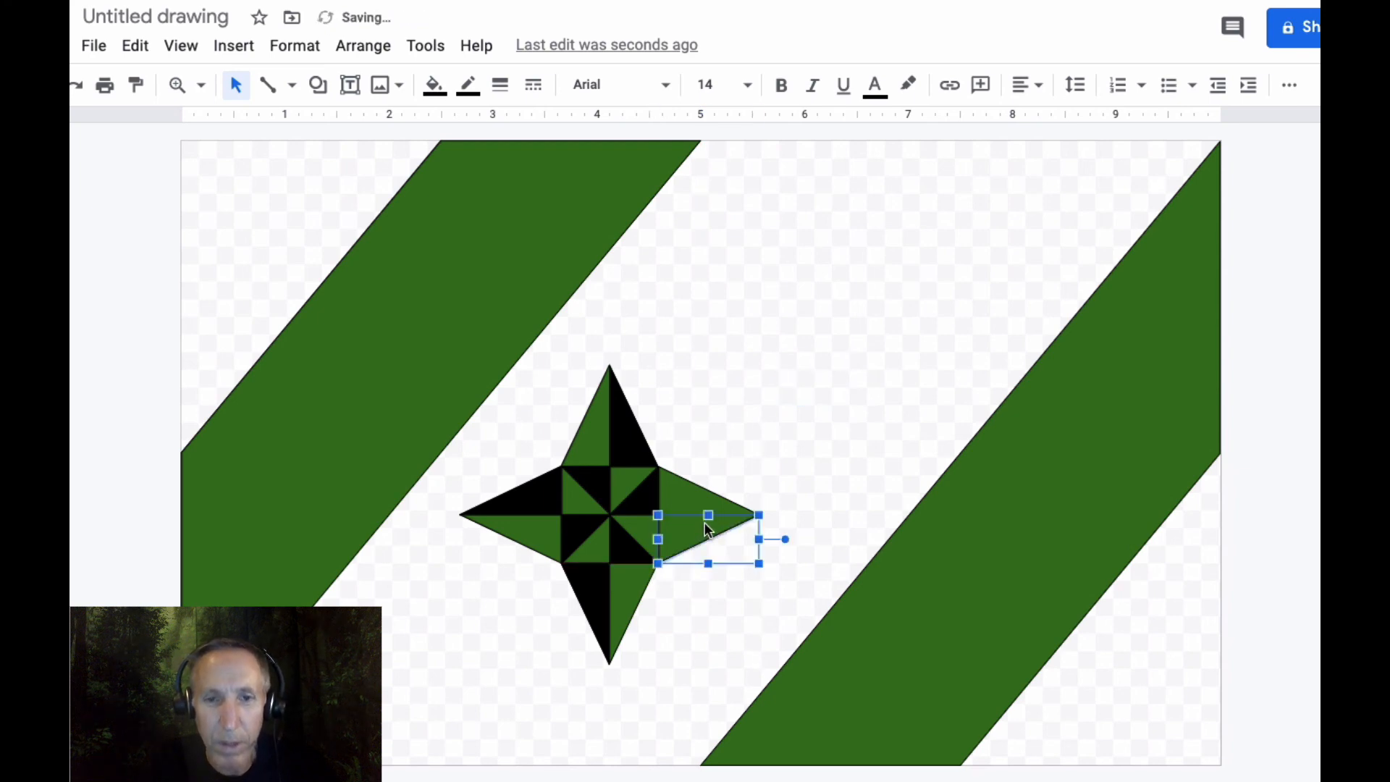
left_click(380, 47)
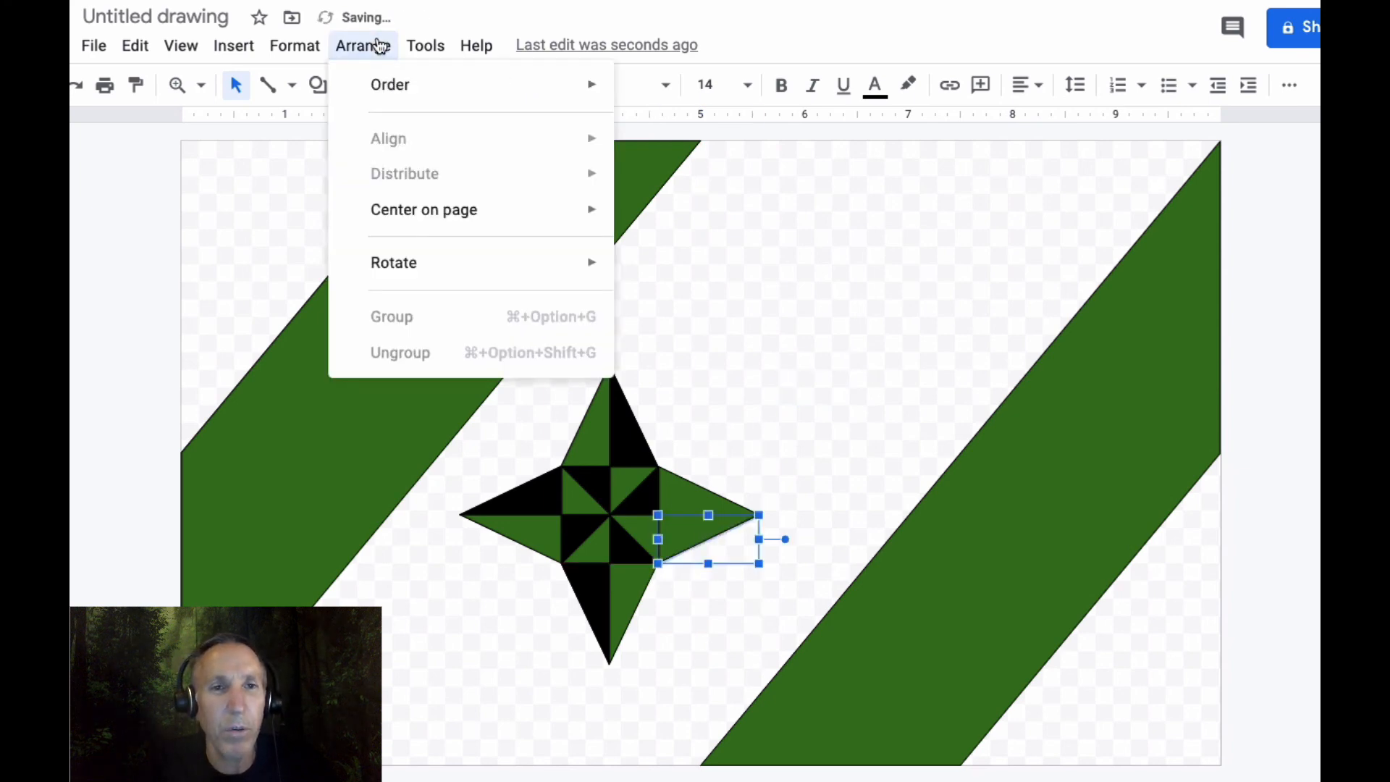
mouse_move(527, 220)
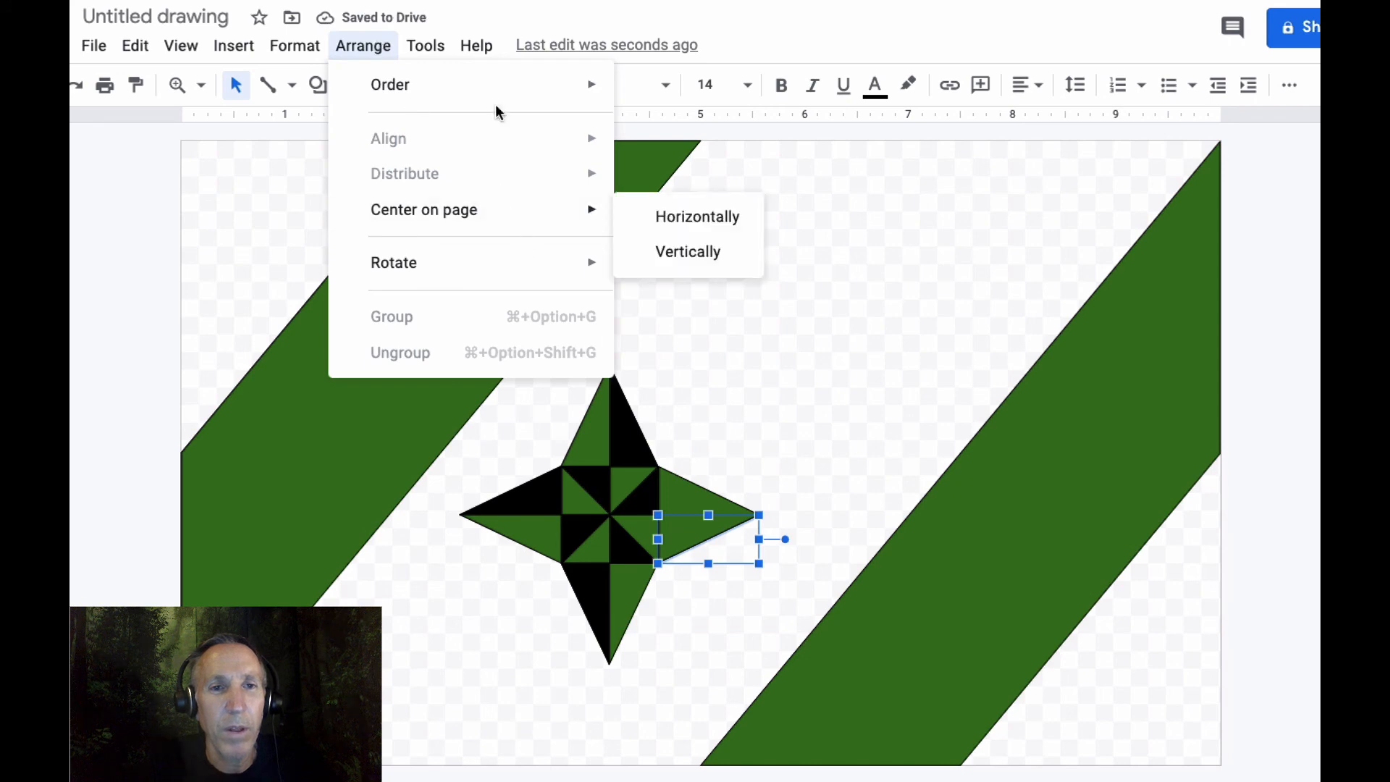
mouse_move(472, 80)
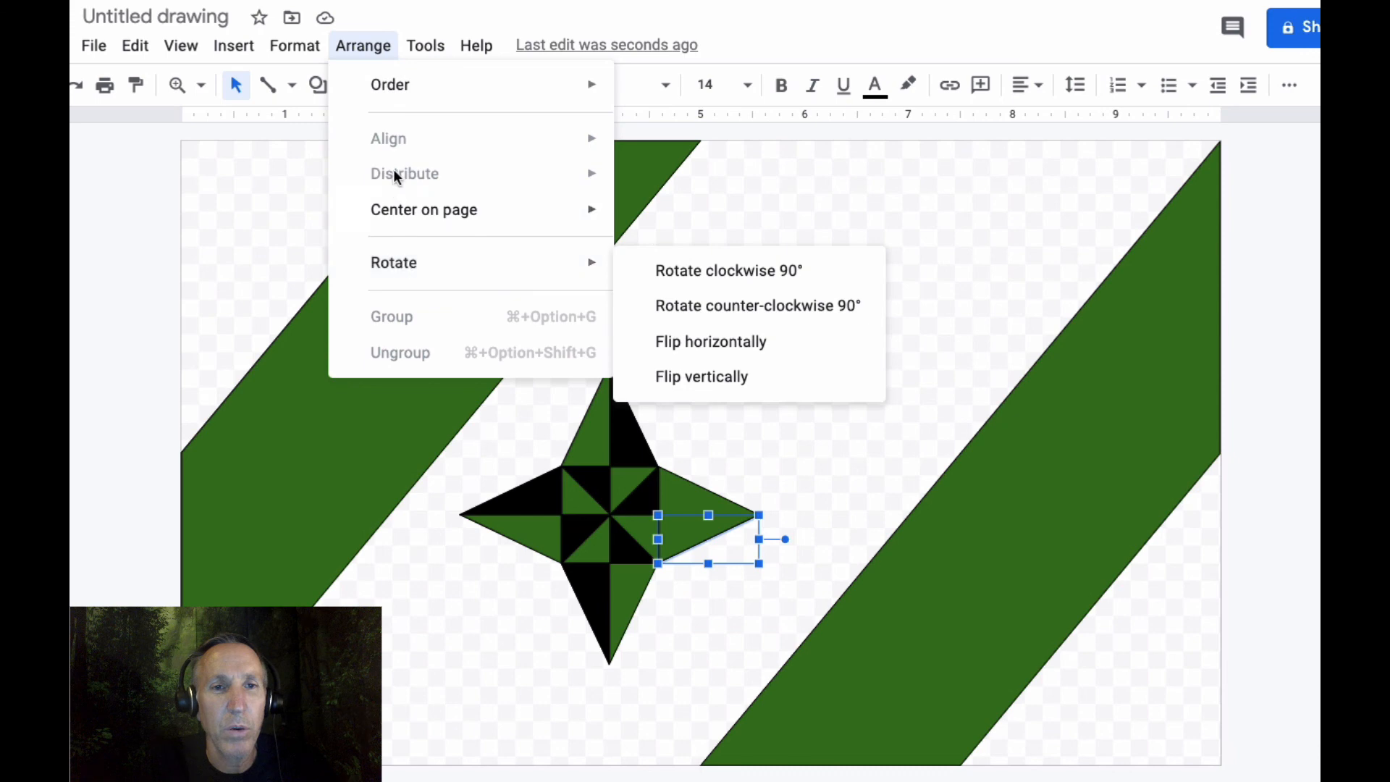
mouse_move(397, 90)
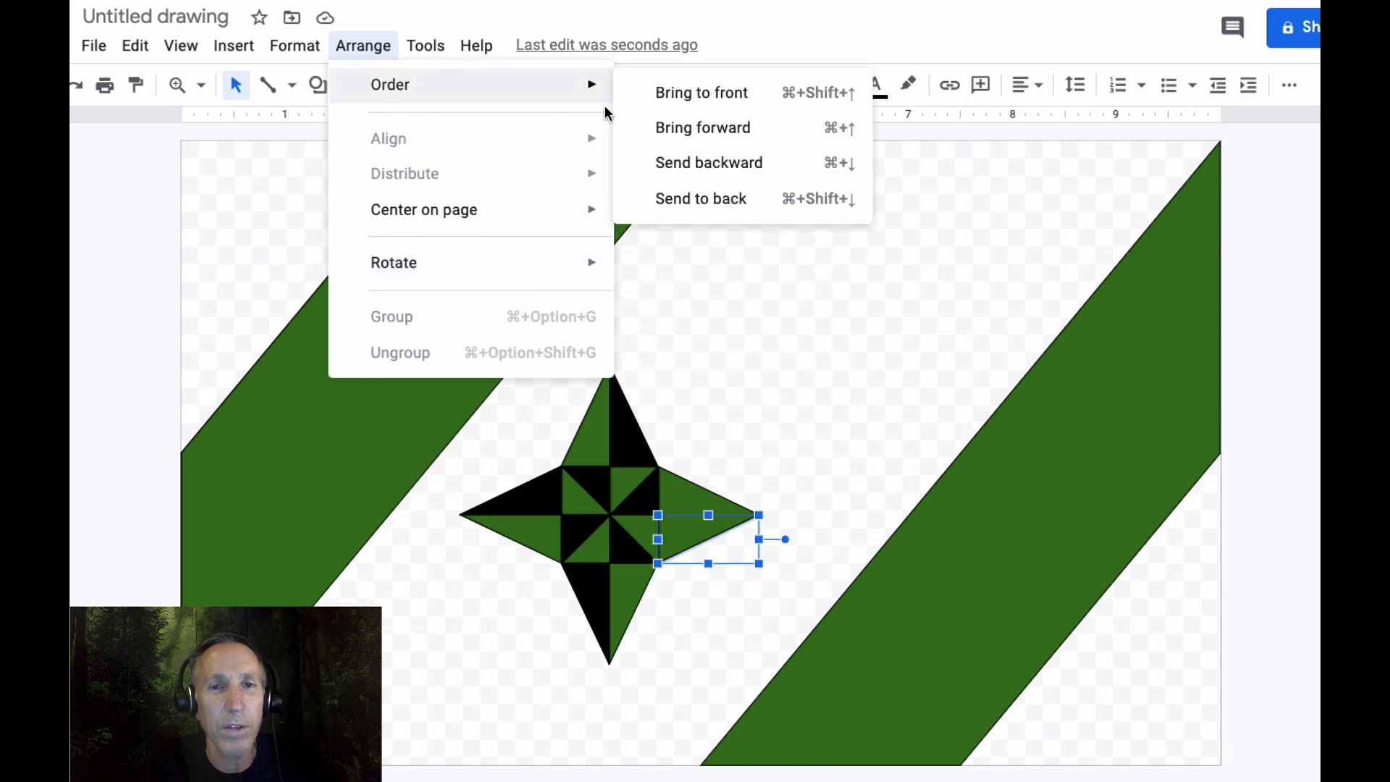
left_click(684, 100)
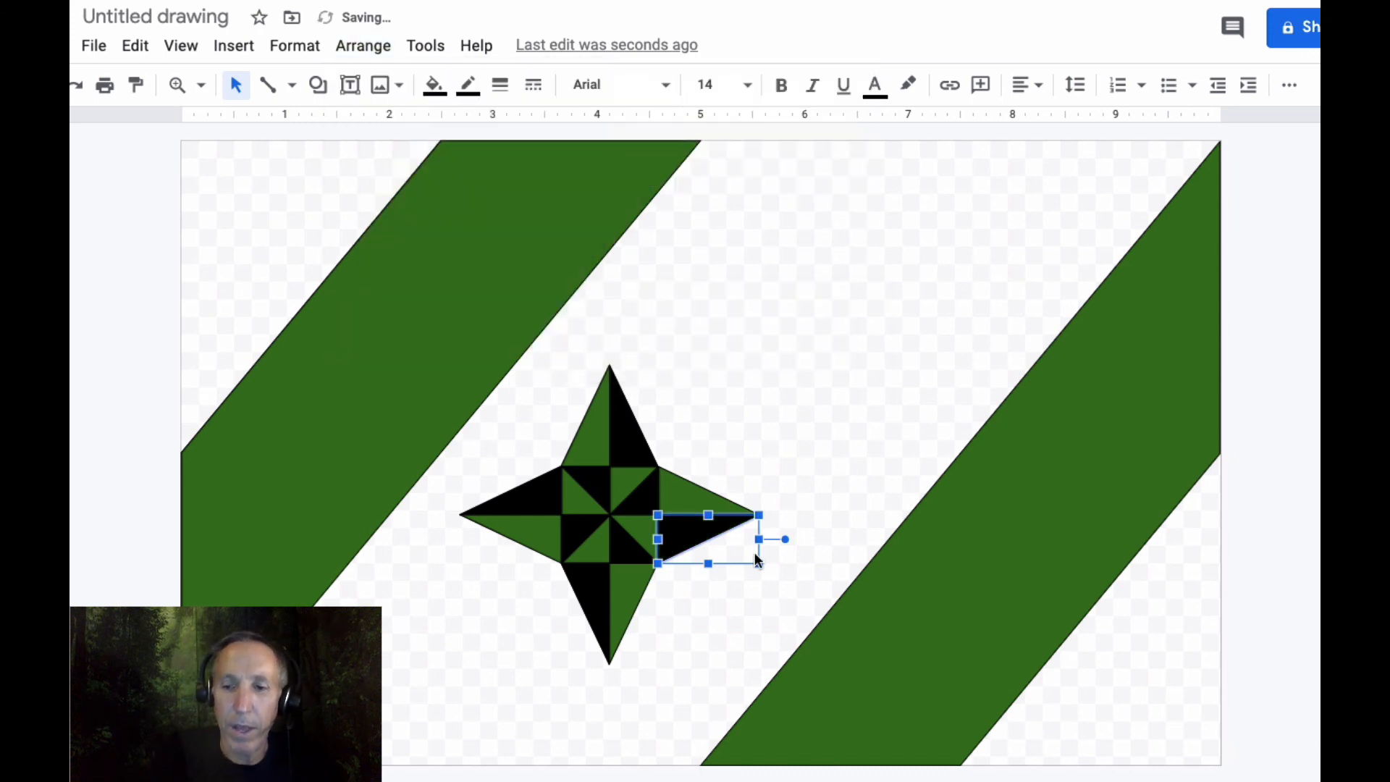
Group the two repositioned black triangles with the rest of the star.
left_click(602, 592)
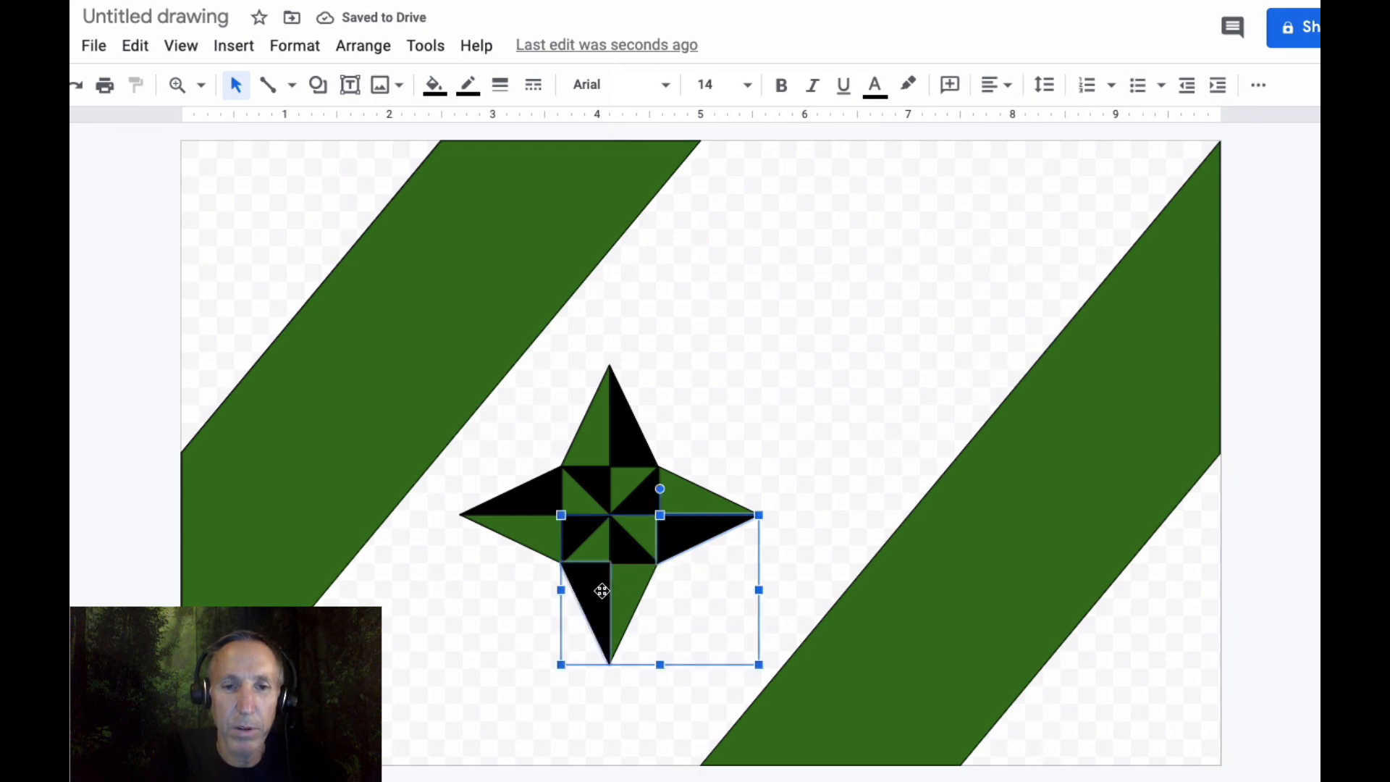
left_click(603, 472)
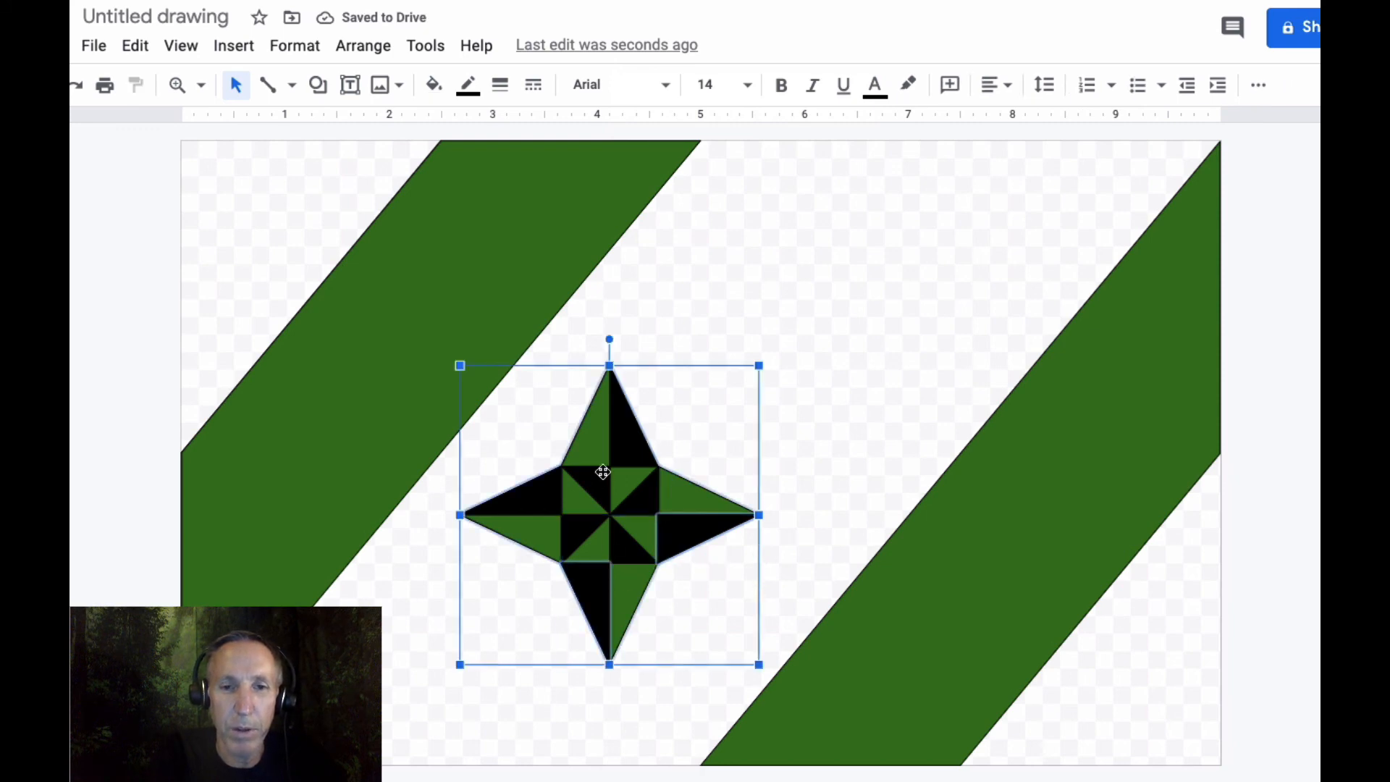
left_click(355, 50)
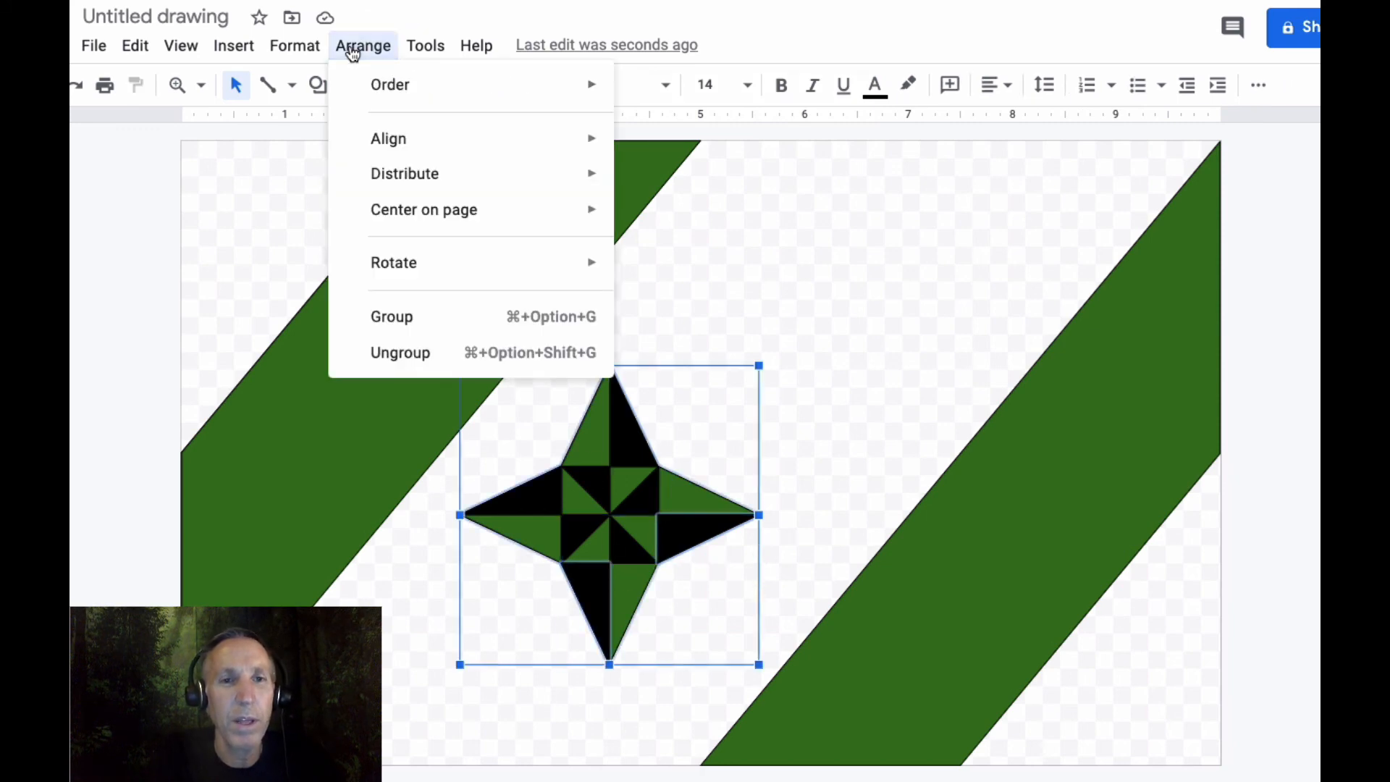
left_click(387, 316)
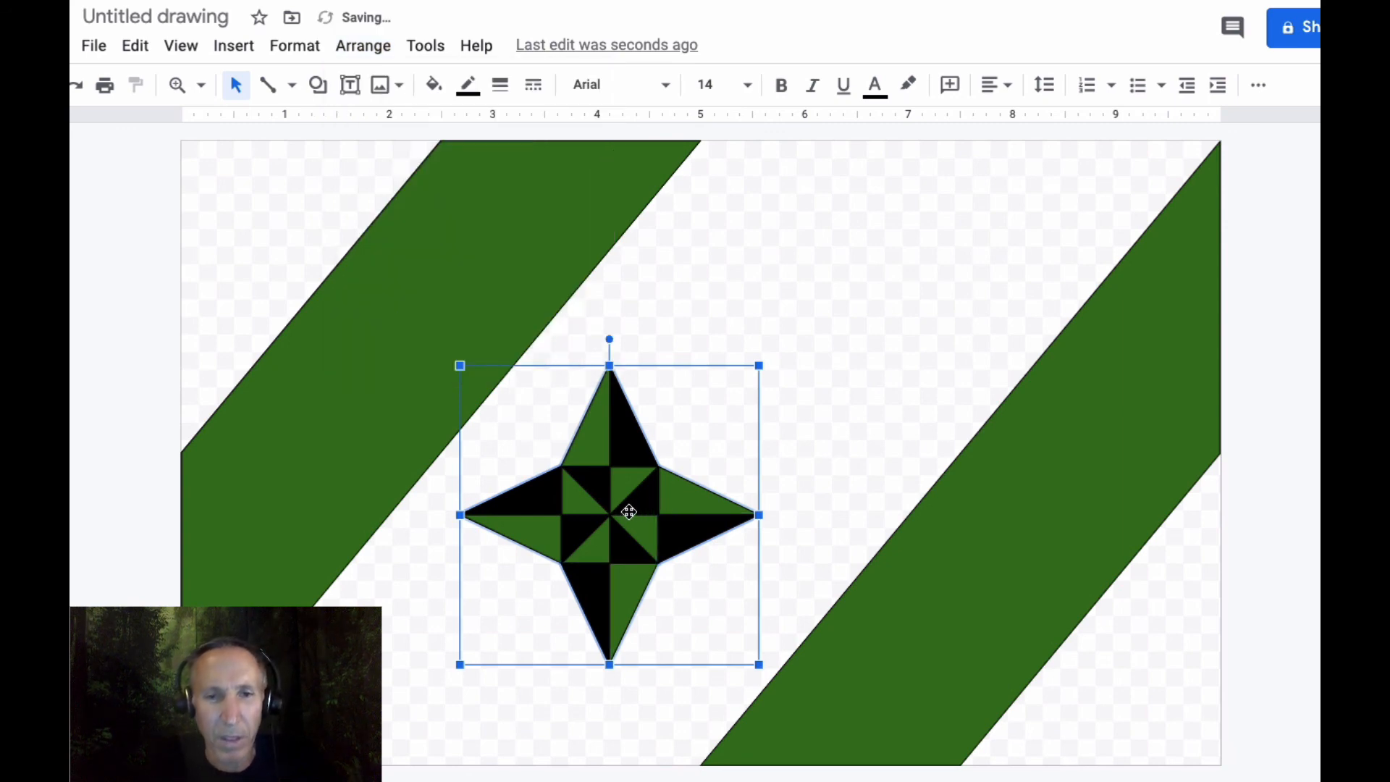
Duplicate the star and place one at the page's top edge and one at its bottom edge, with their inner side tips at 5 inches.
left_click_drag(627, 512, 703, 424)
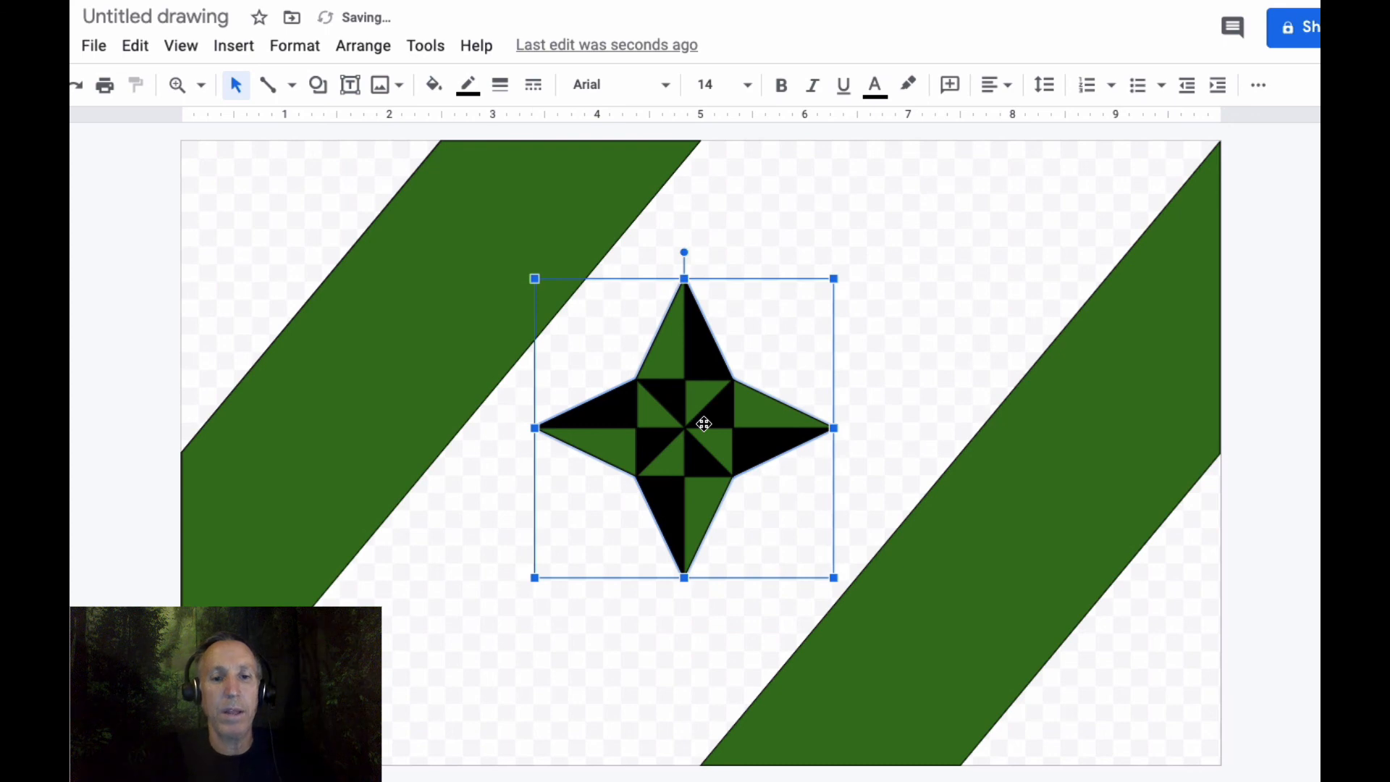
key("ctrl+d")
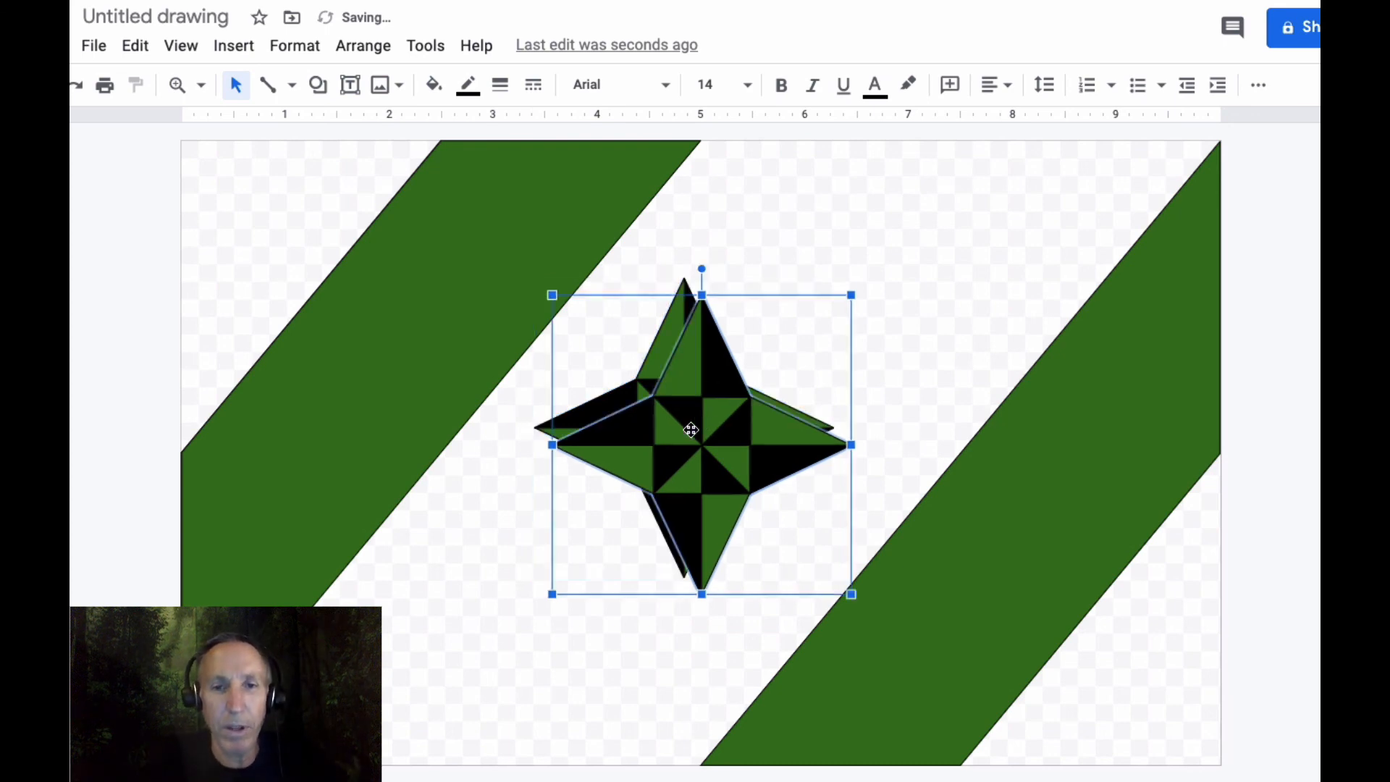
left_click_drag(691, 430, 490, 640)
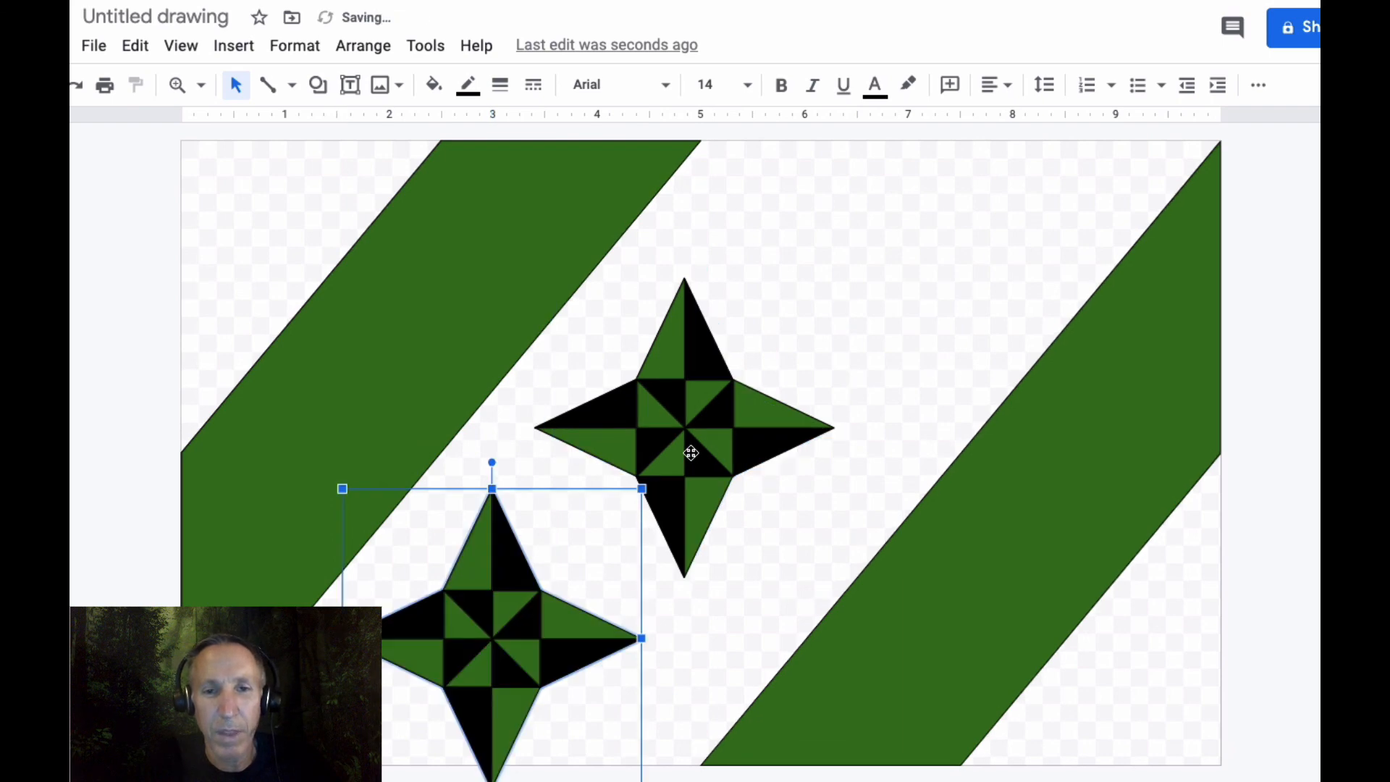
left_click_drag(692, 454, 853, 308)
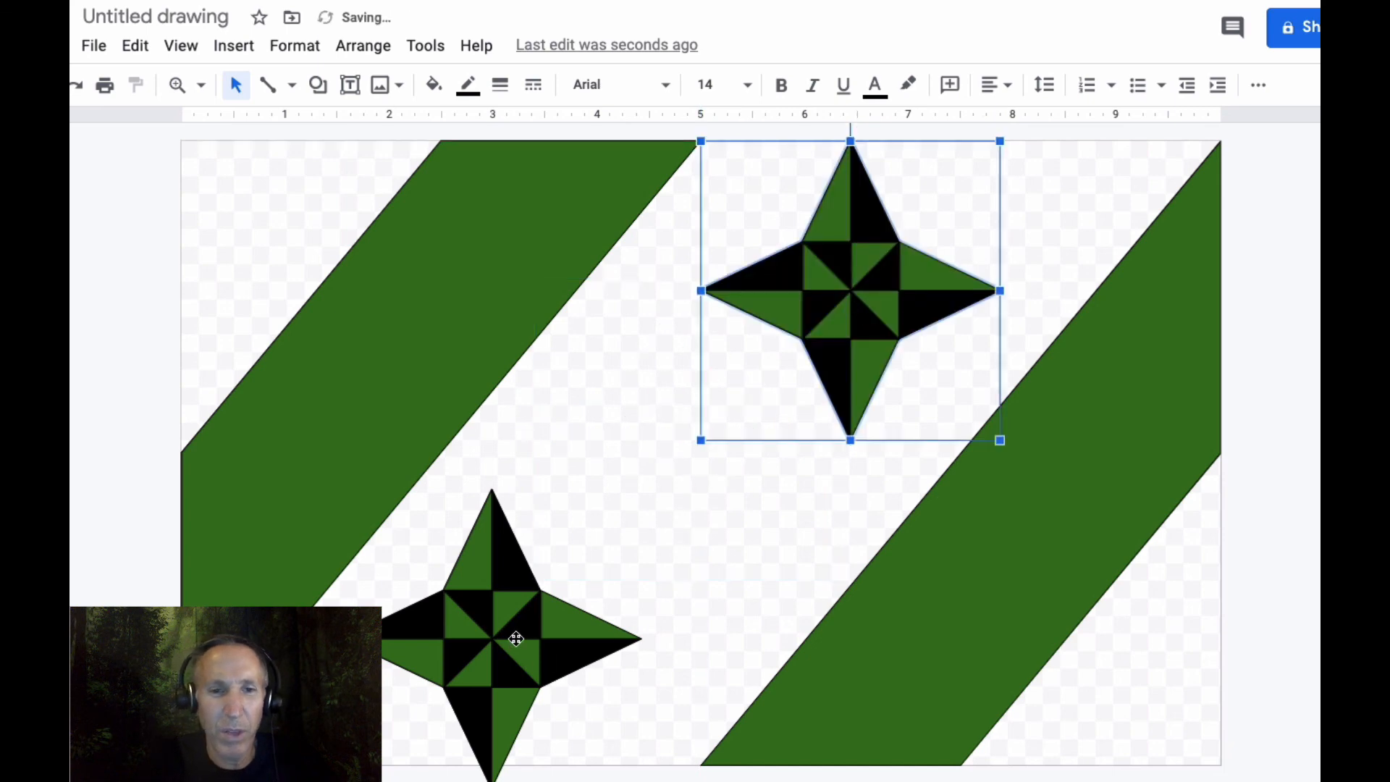
left_click_drag(515, 638, 573, 613)
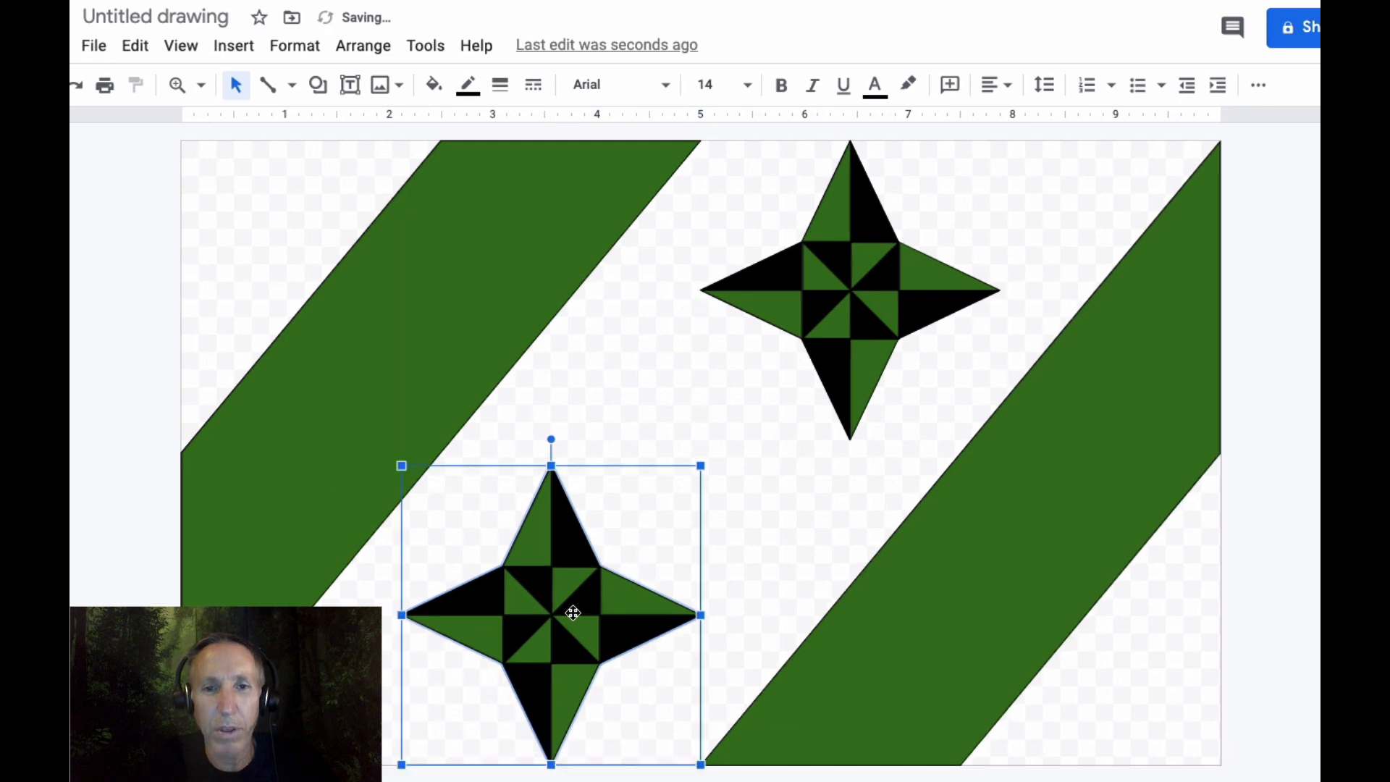
left_click(303, 218)
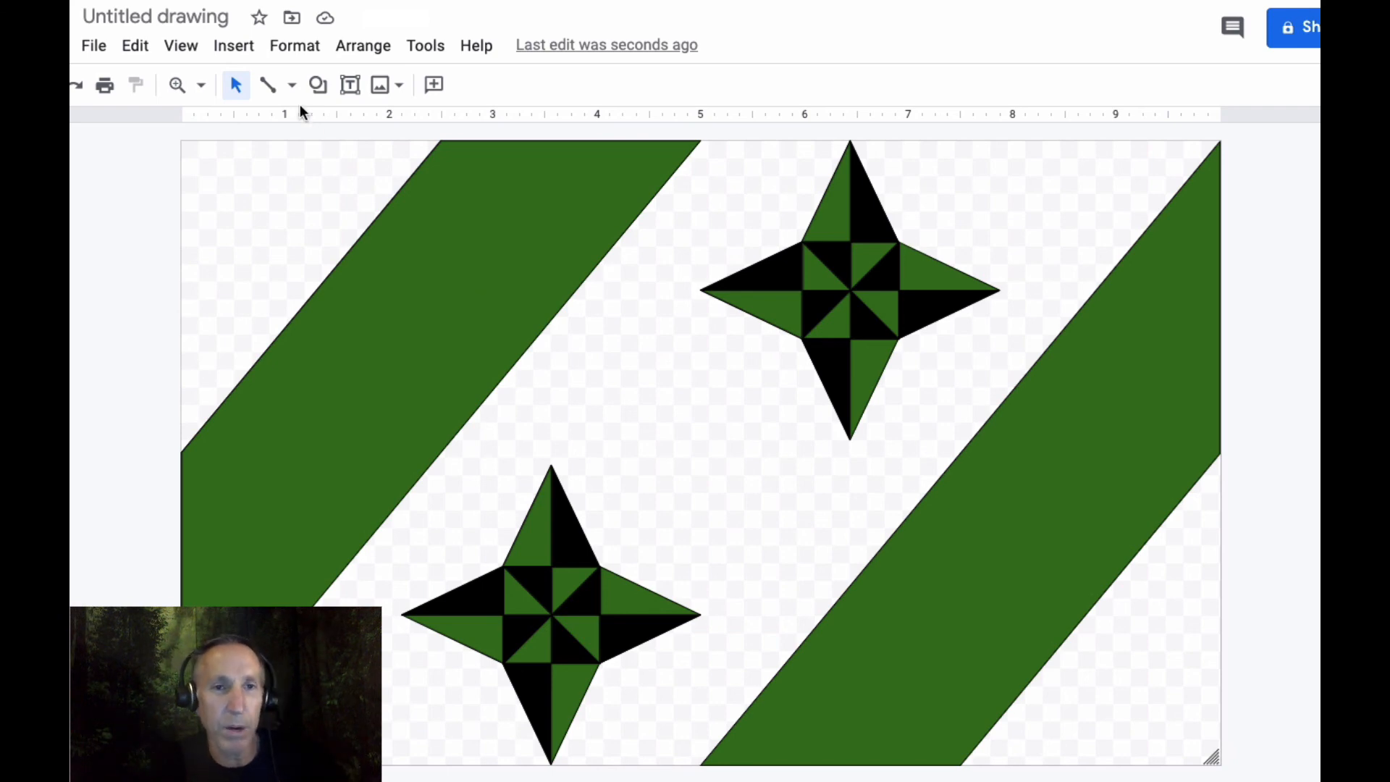
Rename the untitled drawing as "Create a Country Flag Example".
scroll(299, 109, "left", 2)
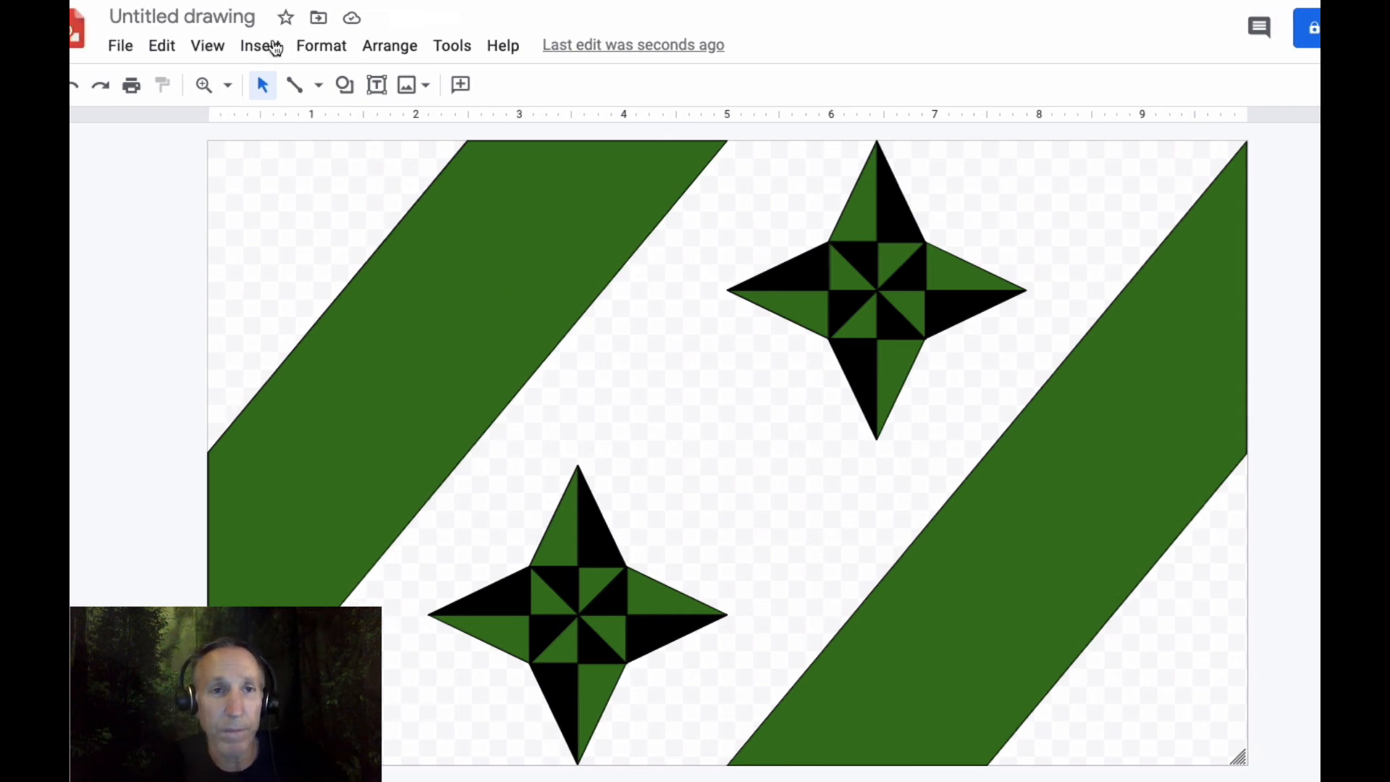
left_click(275, 14)
key("BackSpace")
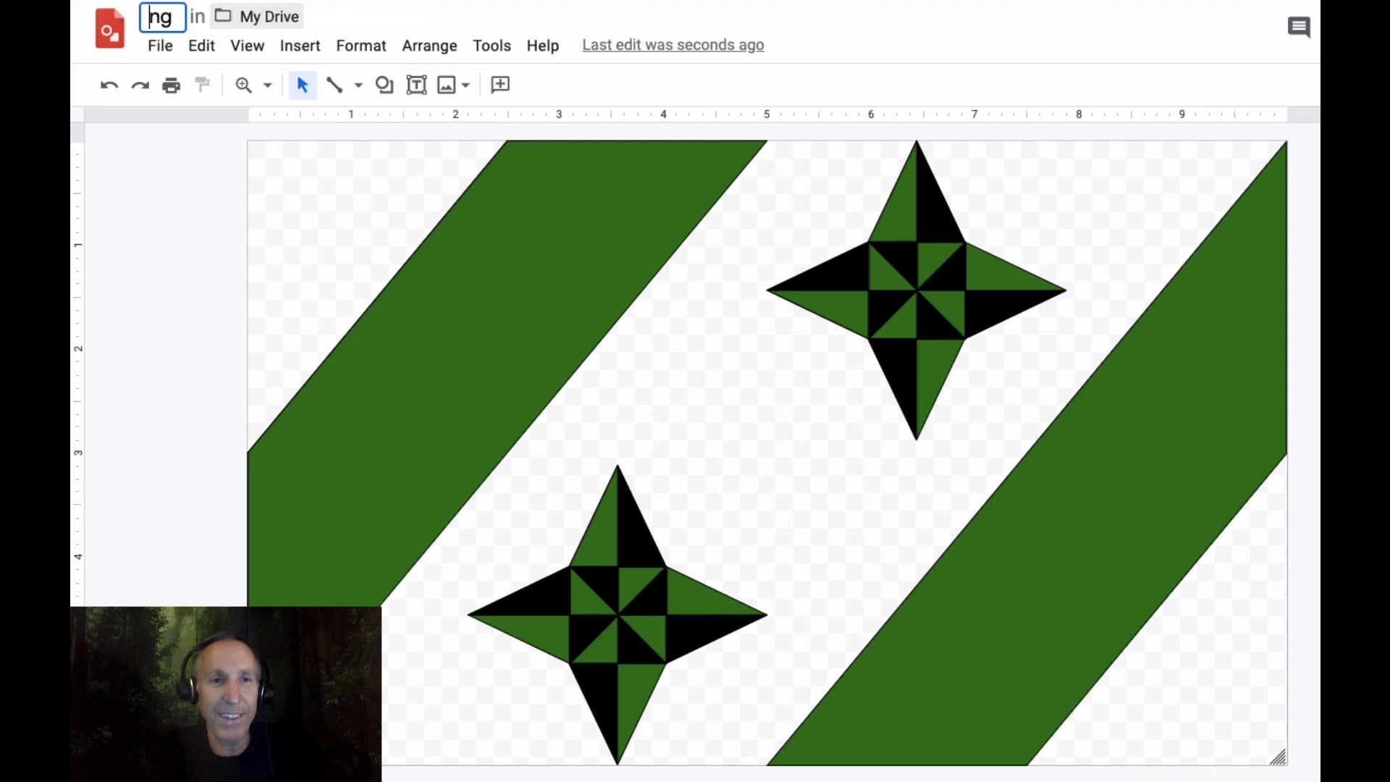
left_click(176, 15)
key("BackSpace")
key("BackSpace")
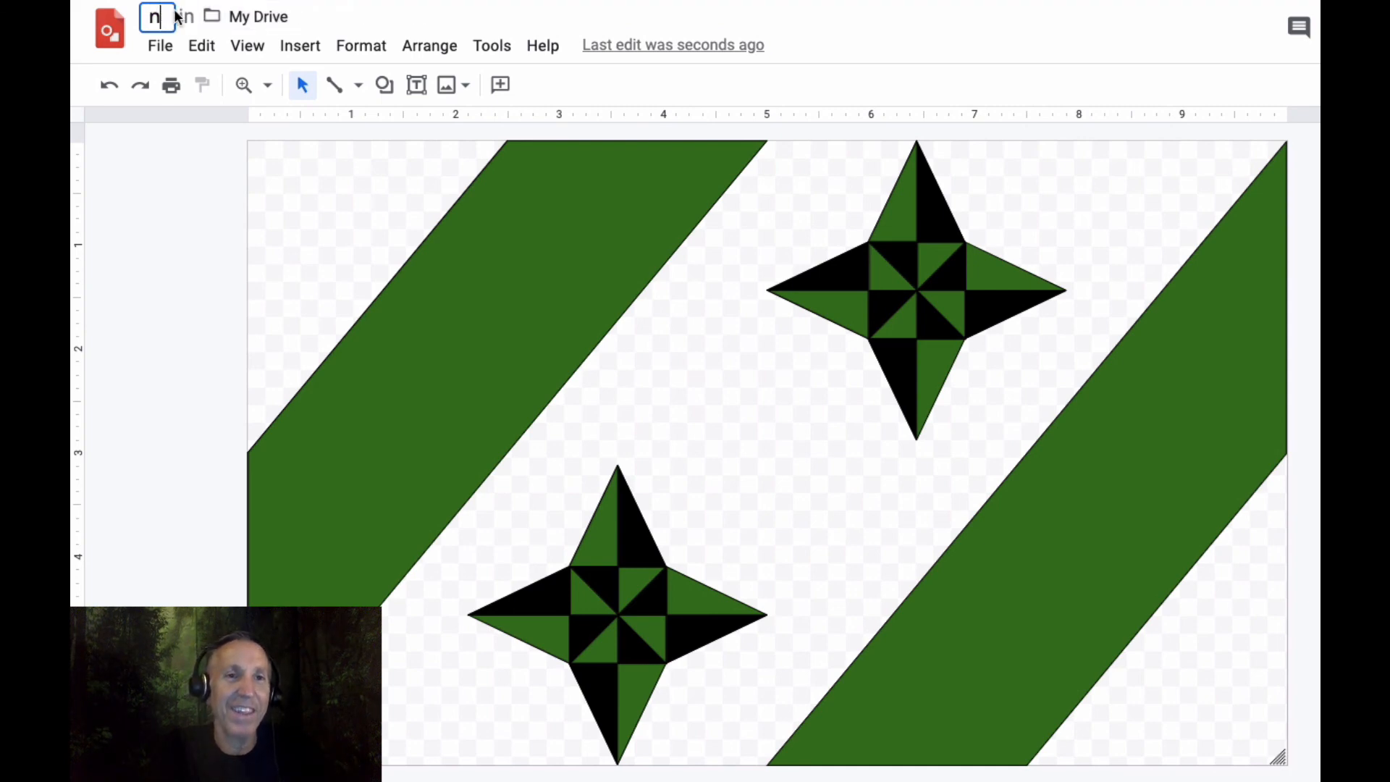
type("Create a")
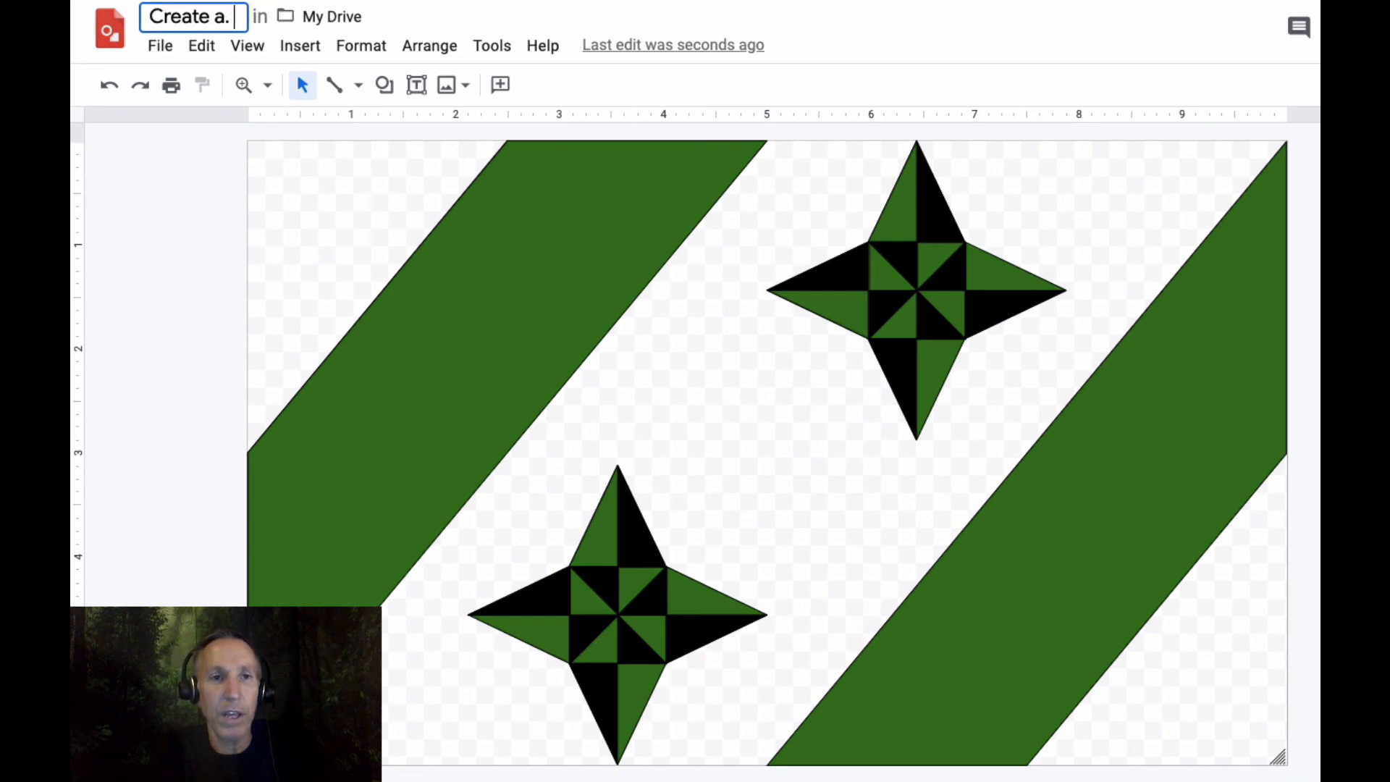
type(" C")
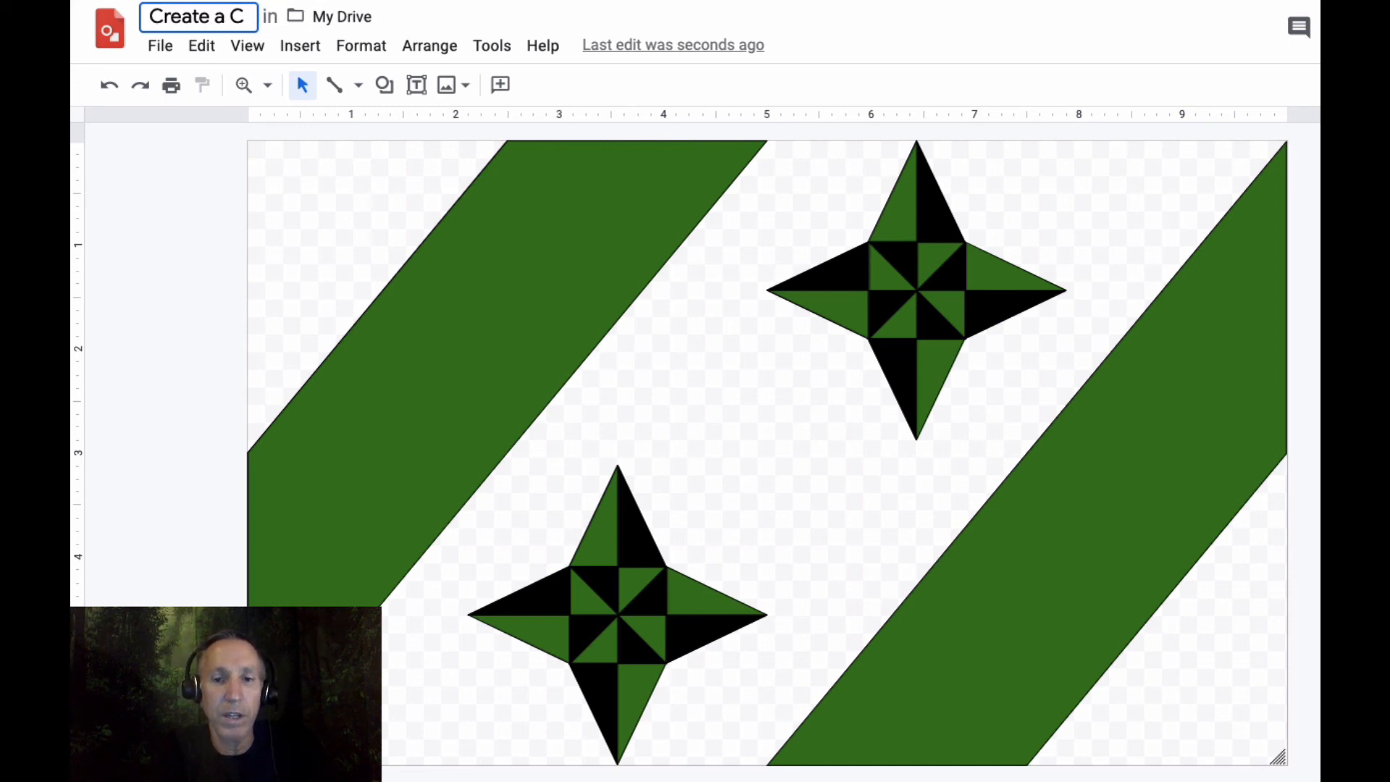
type("out")
key("BackSpace")
type("ntry Flag")
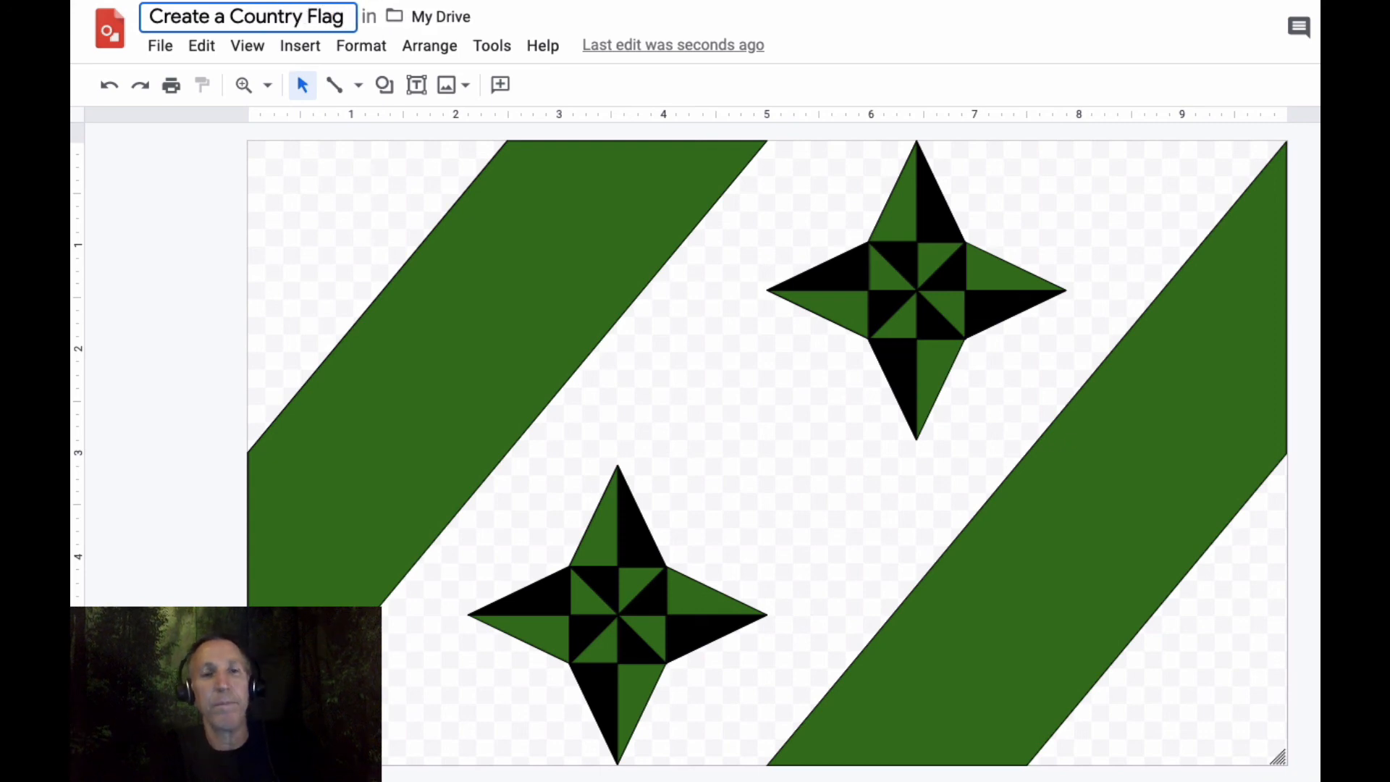
type(" Examp")
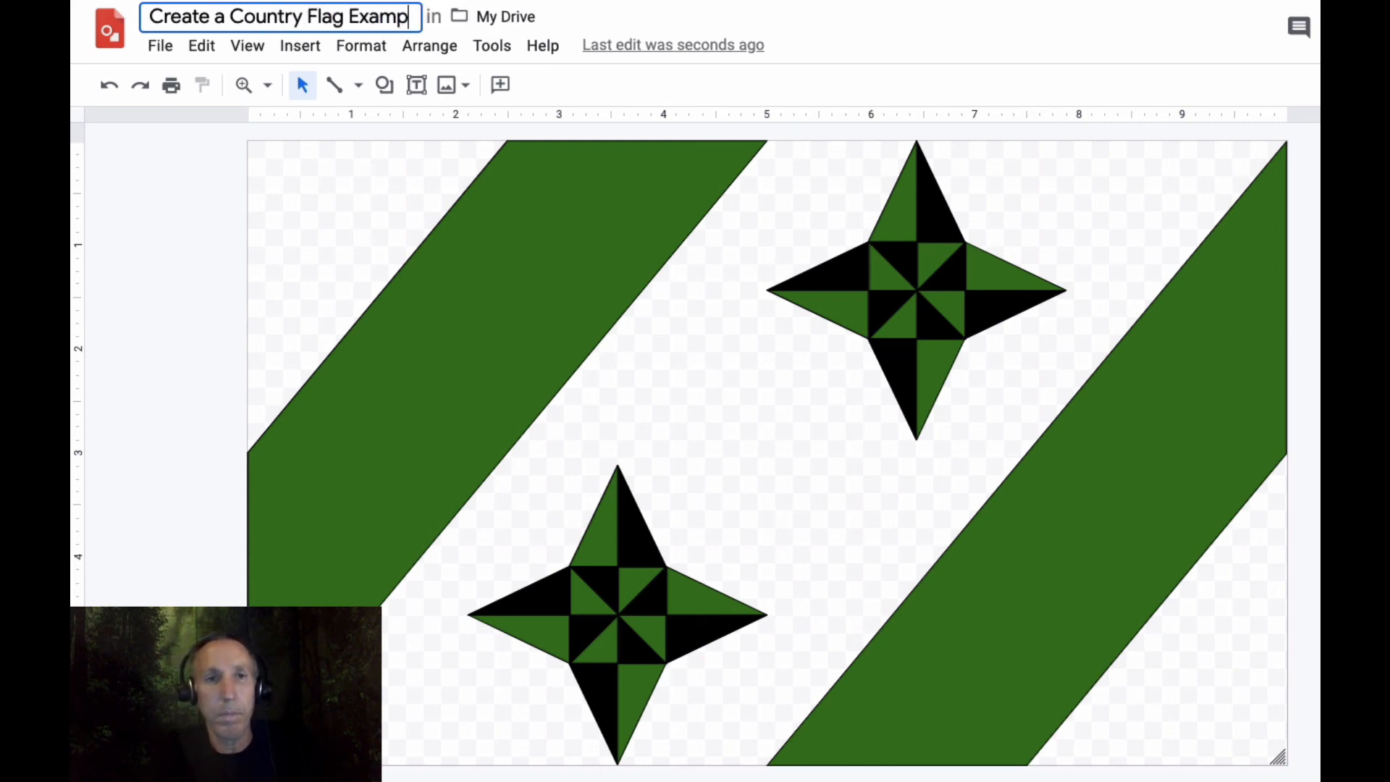
type("le")
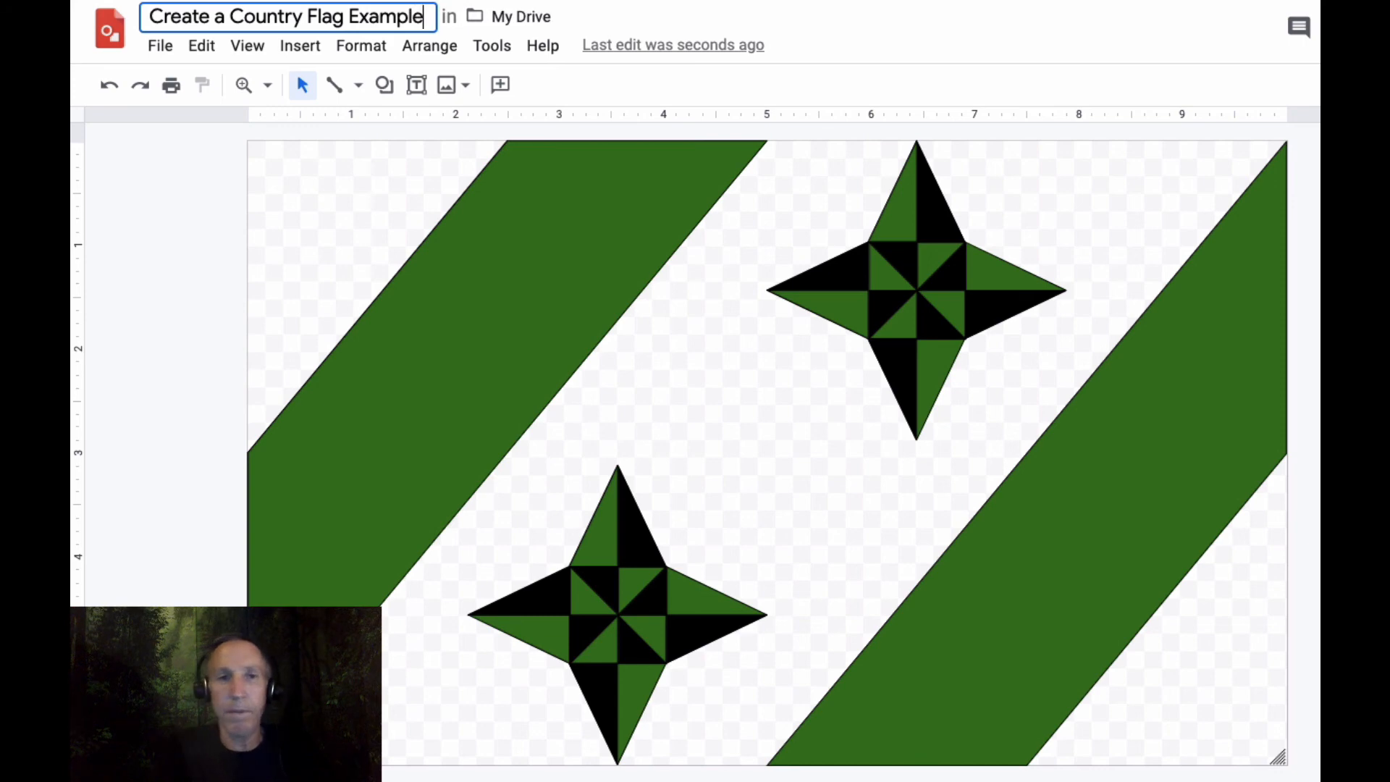
key("Return")
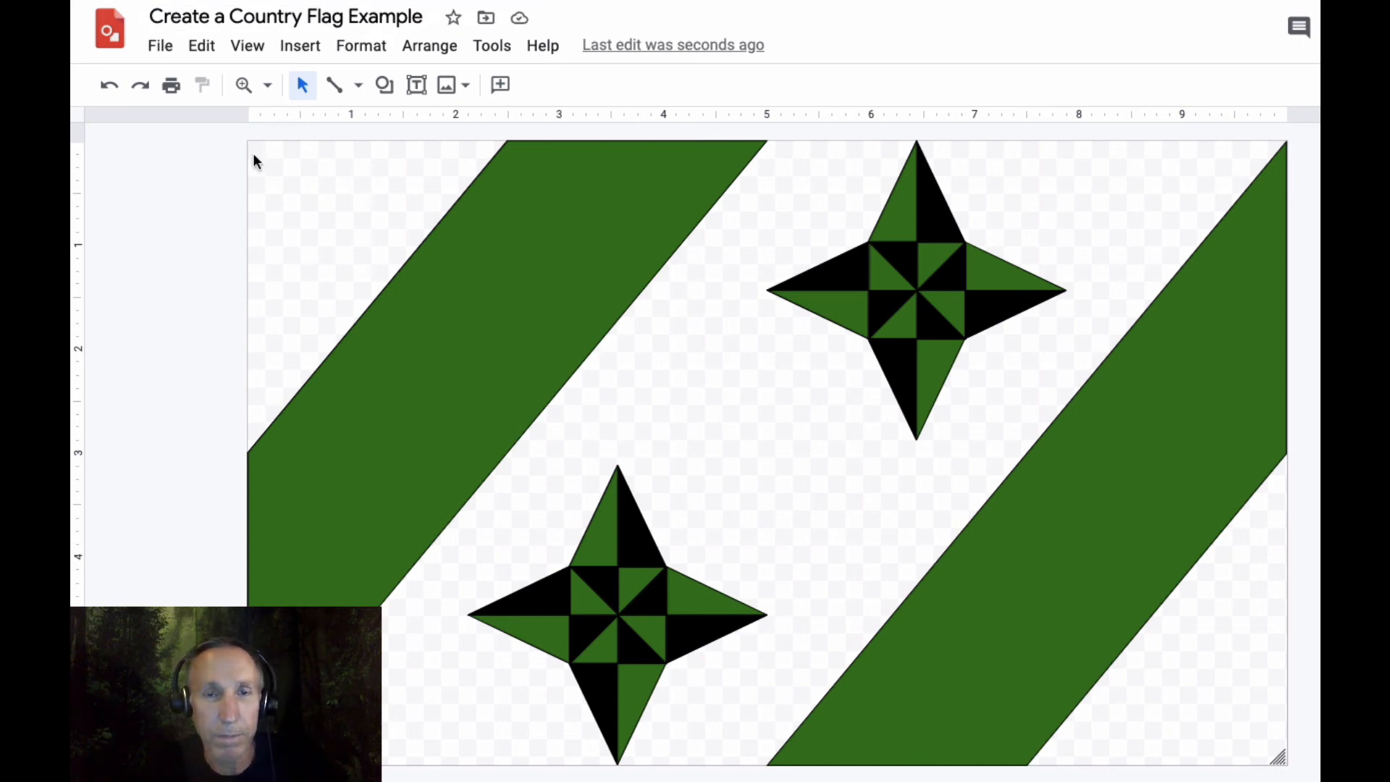